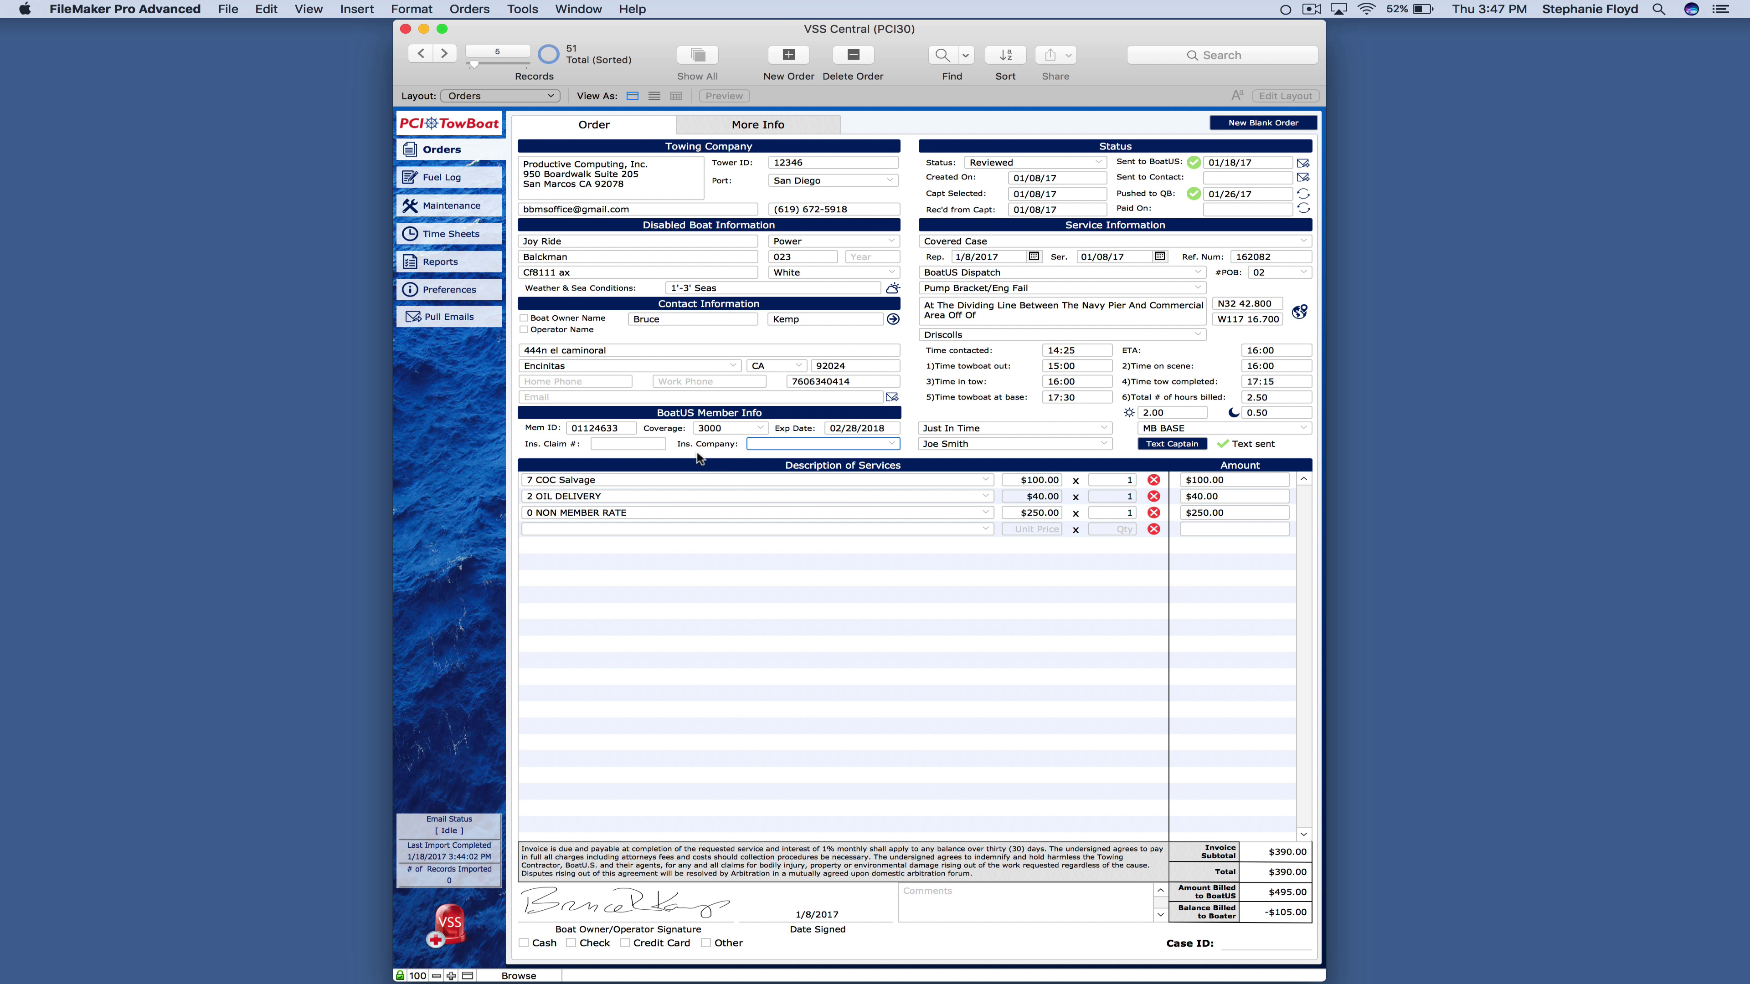
Add USAA to the insurance company value list and select it as the order's insurance company.
{"action": "left_click", "coordinate": [612, 443]}
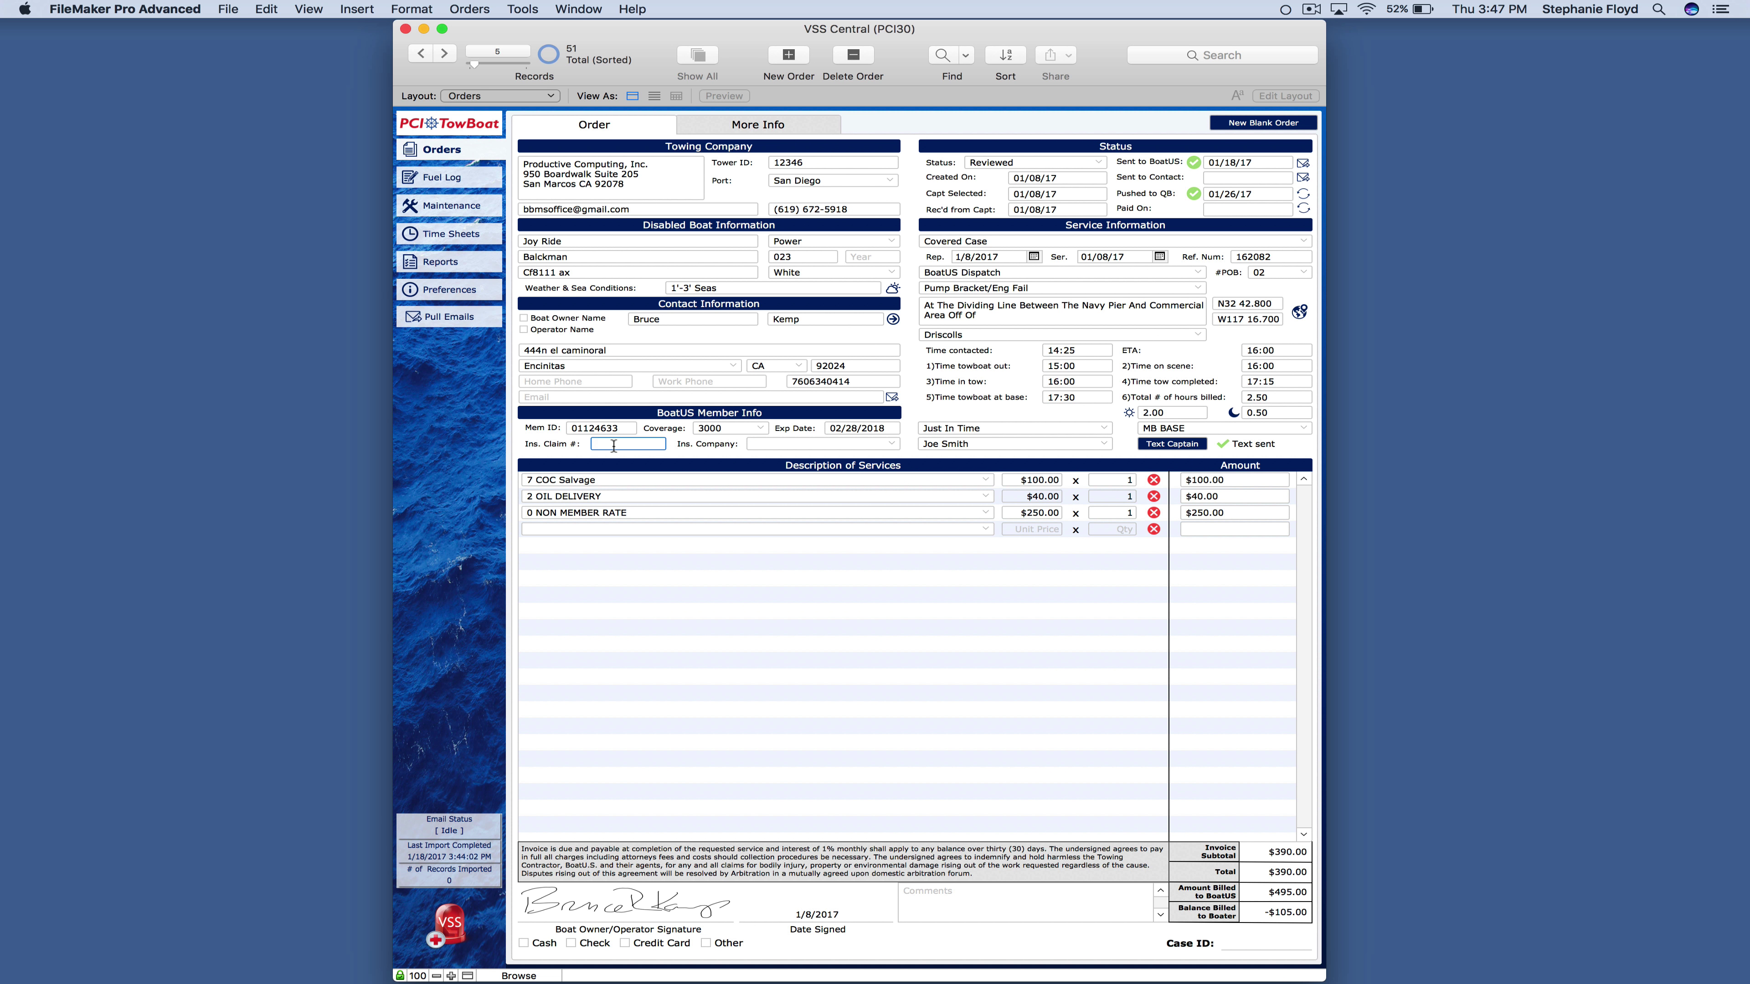
{"action": "left_click", "coordinate": [761, 443]}
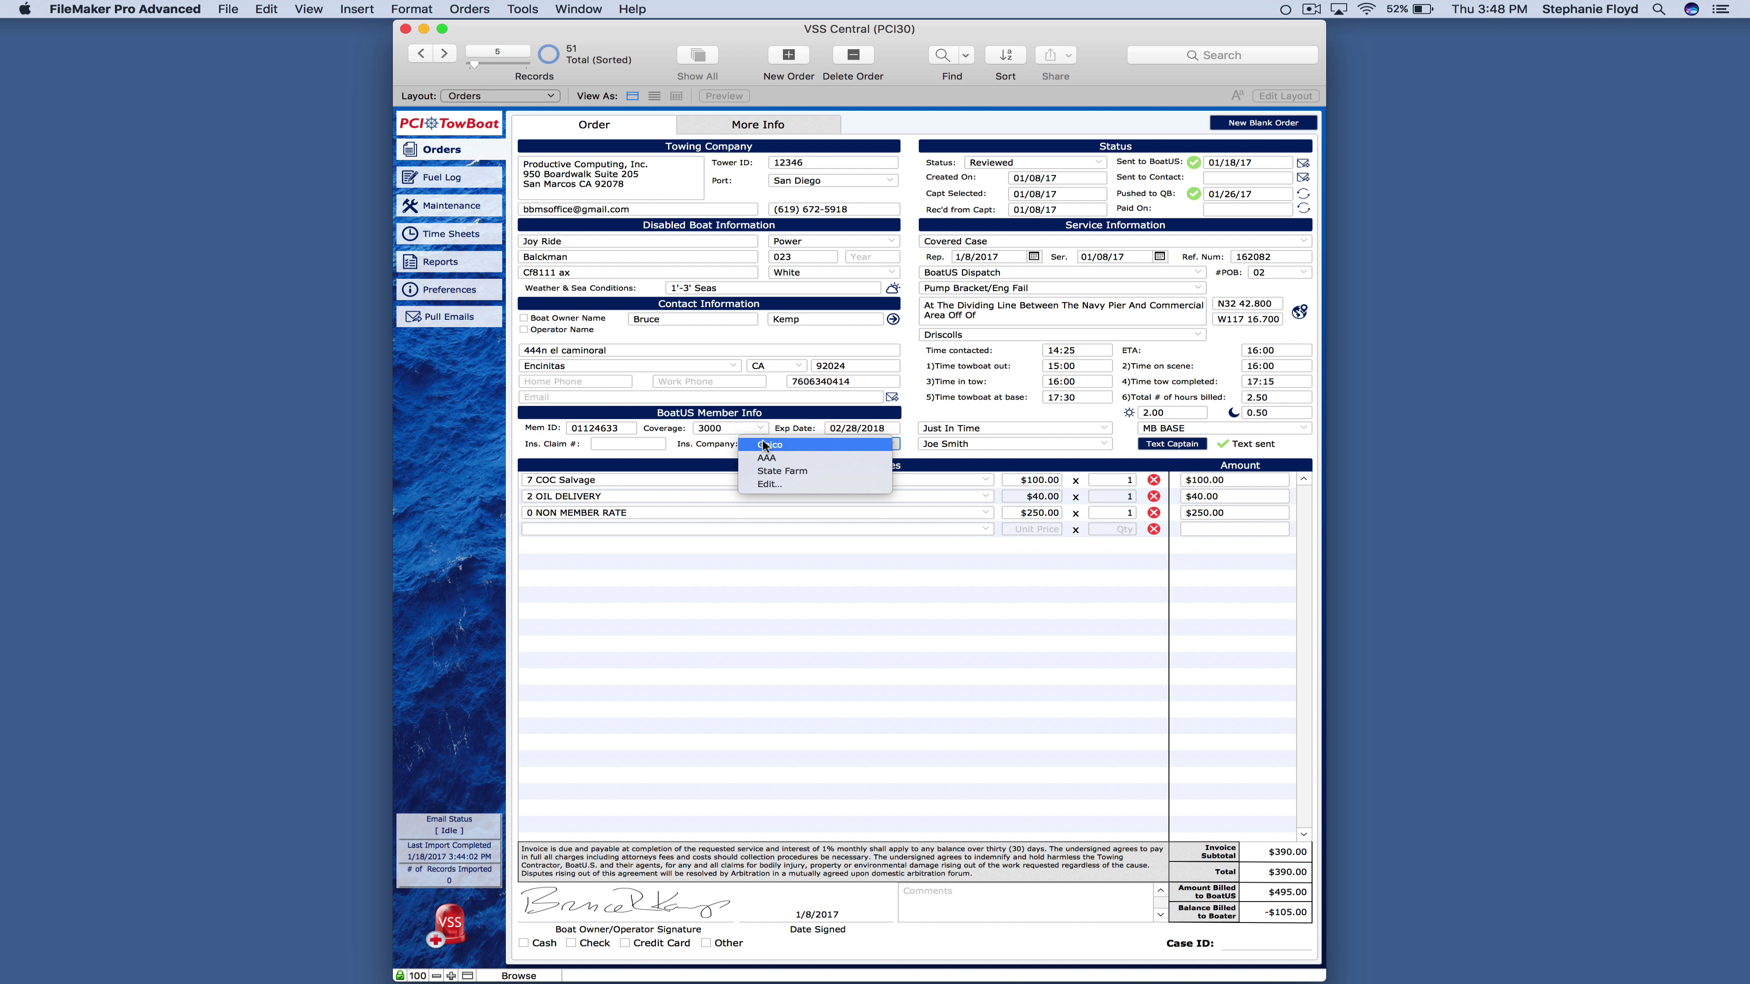
{"action": "left_click", "coordinate": [642, 453]}
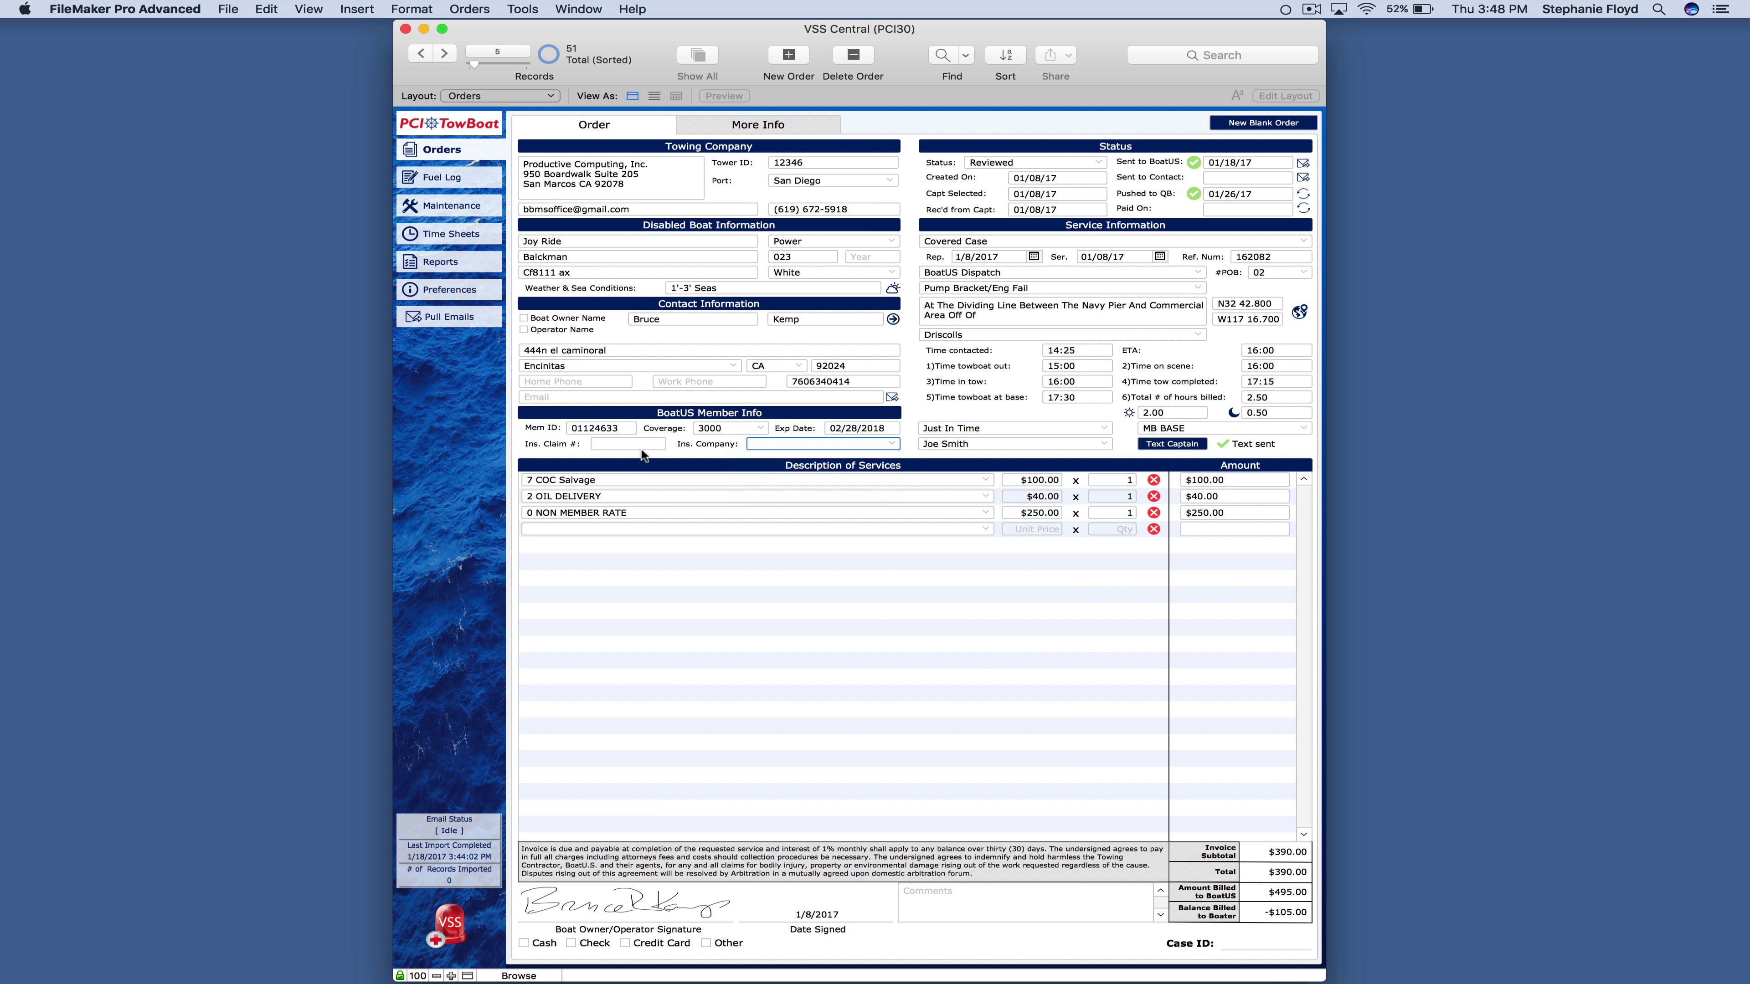
{"action": "left_click", "coordinate": [750, 444]}
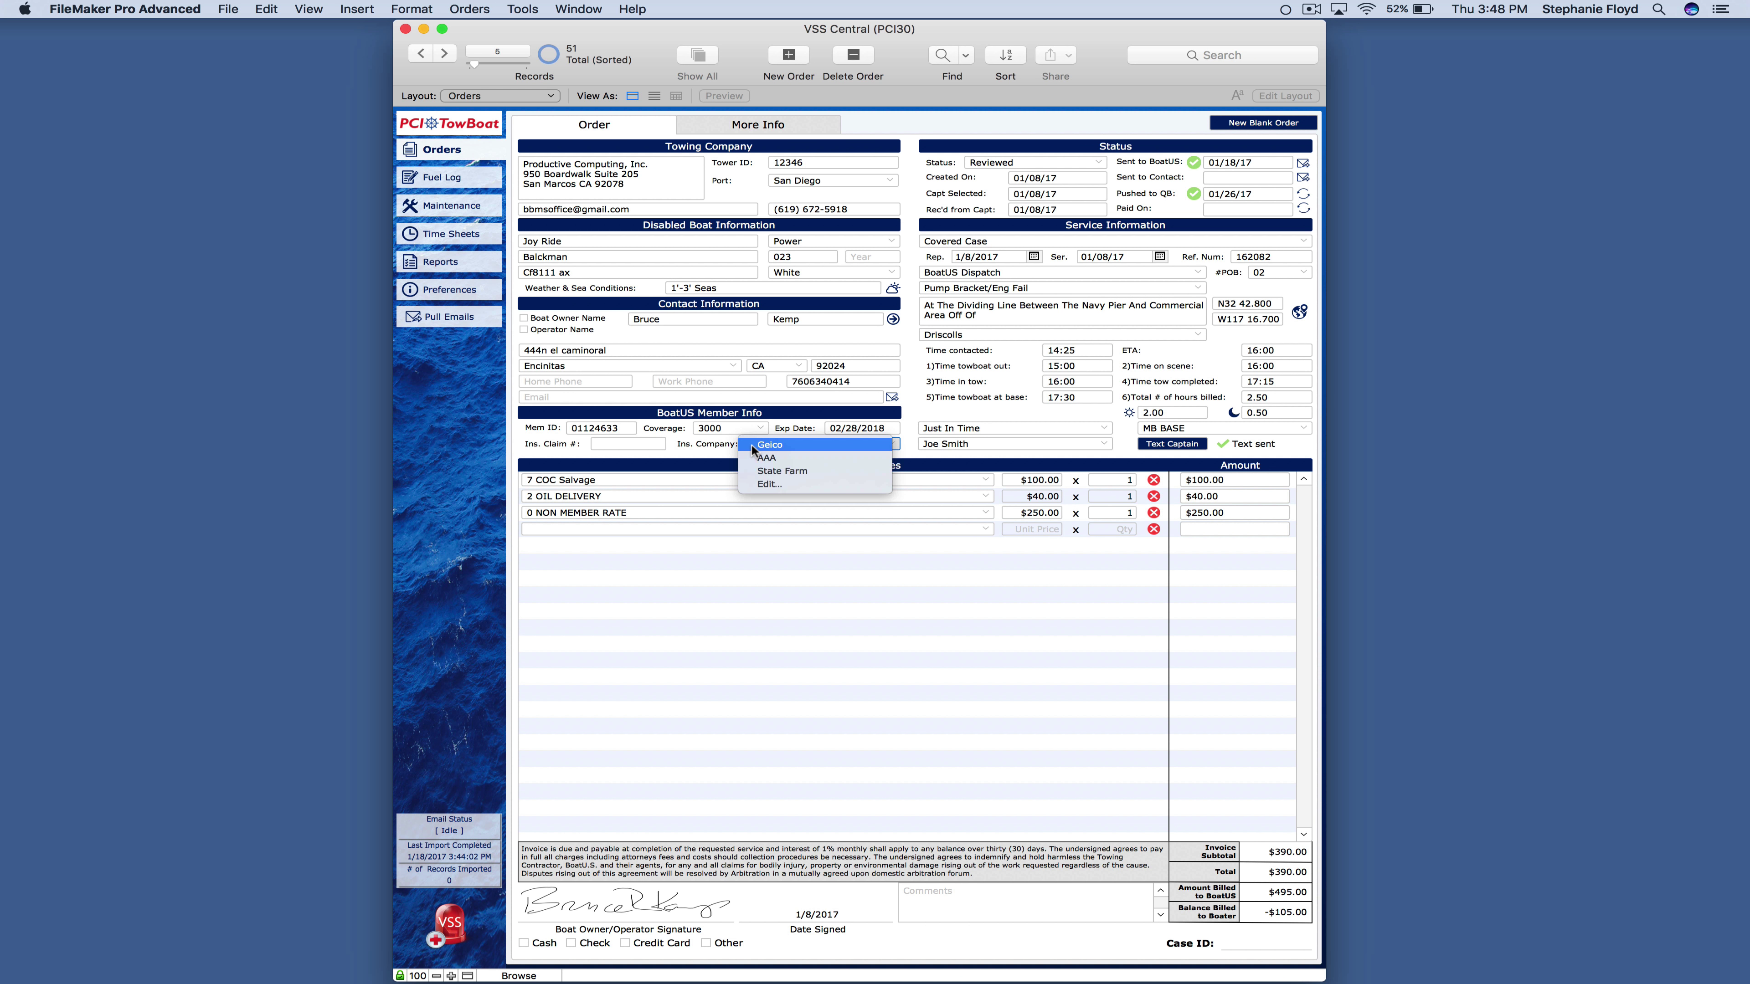
{"action": "left_click", "coordinate": [757, 480]}
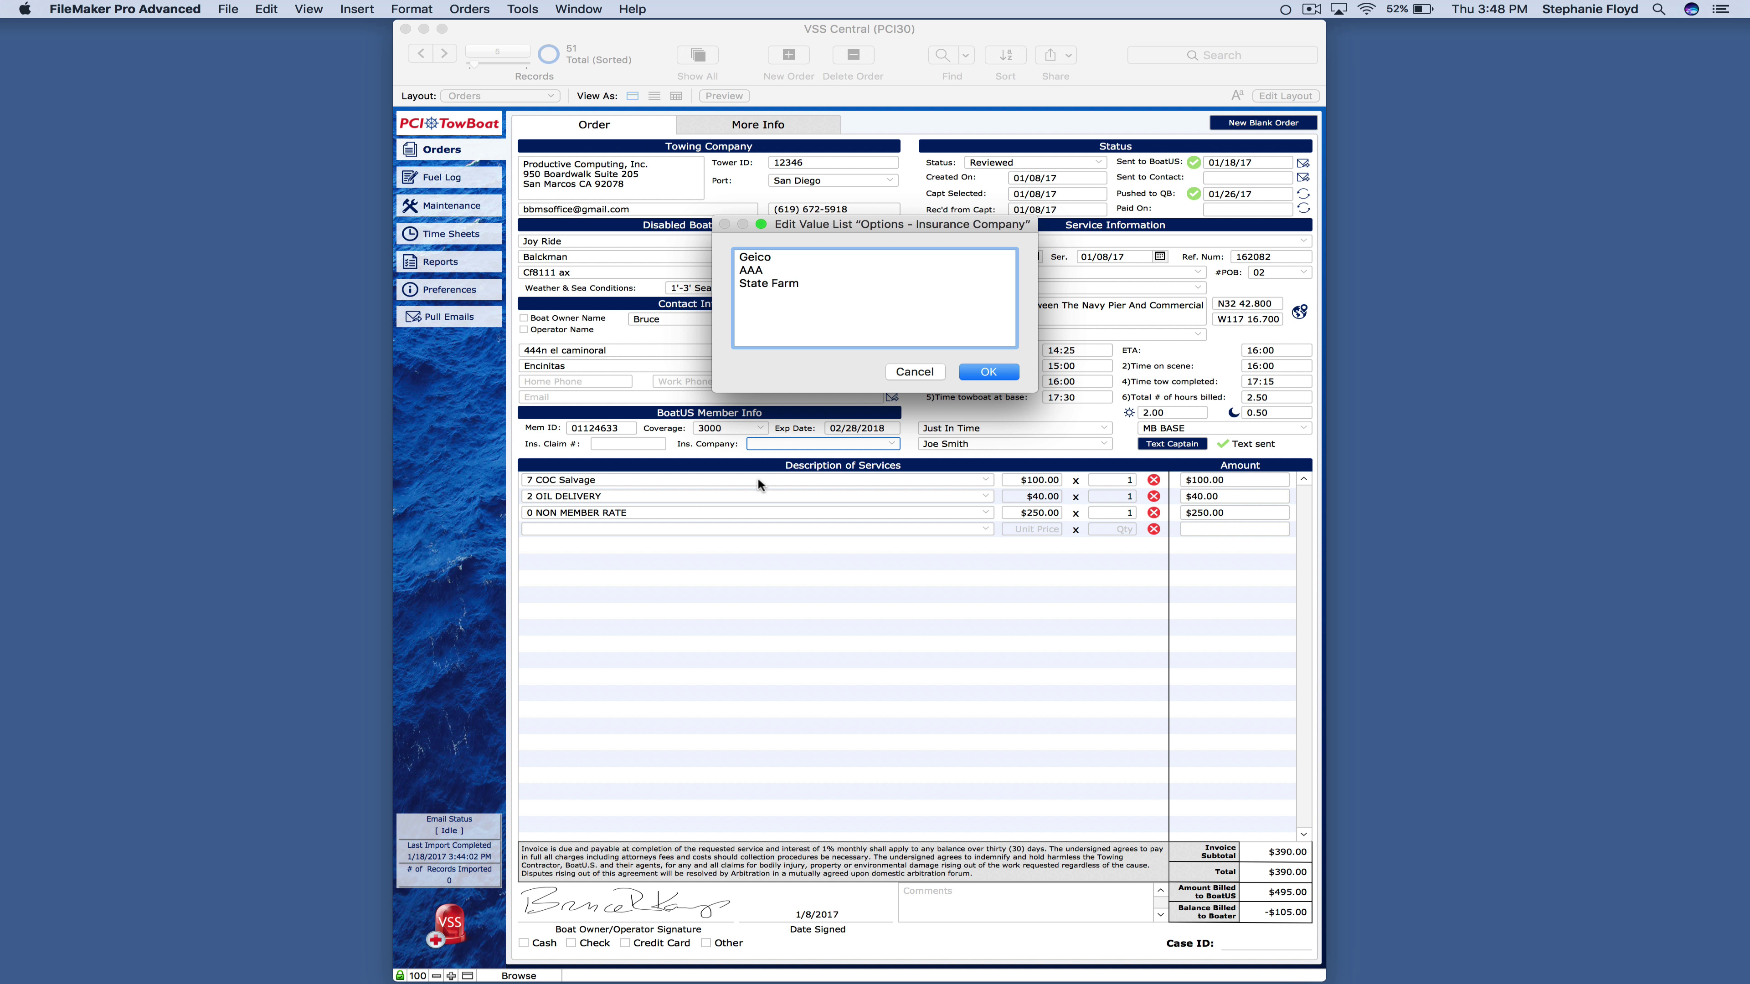
{"action": "type", "text": "USAA"}
{"action": "left_click", "coordinate": [992, 370]}
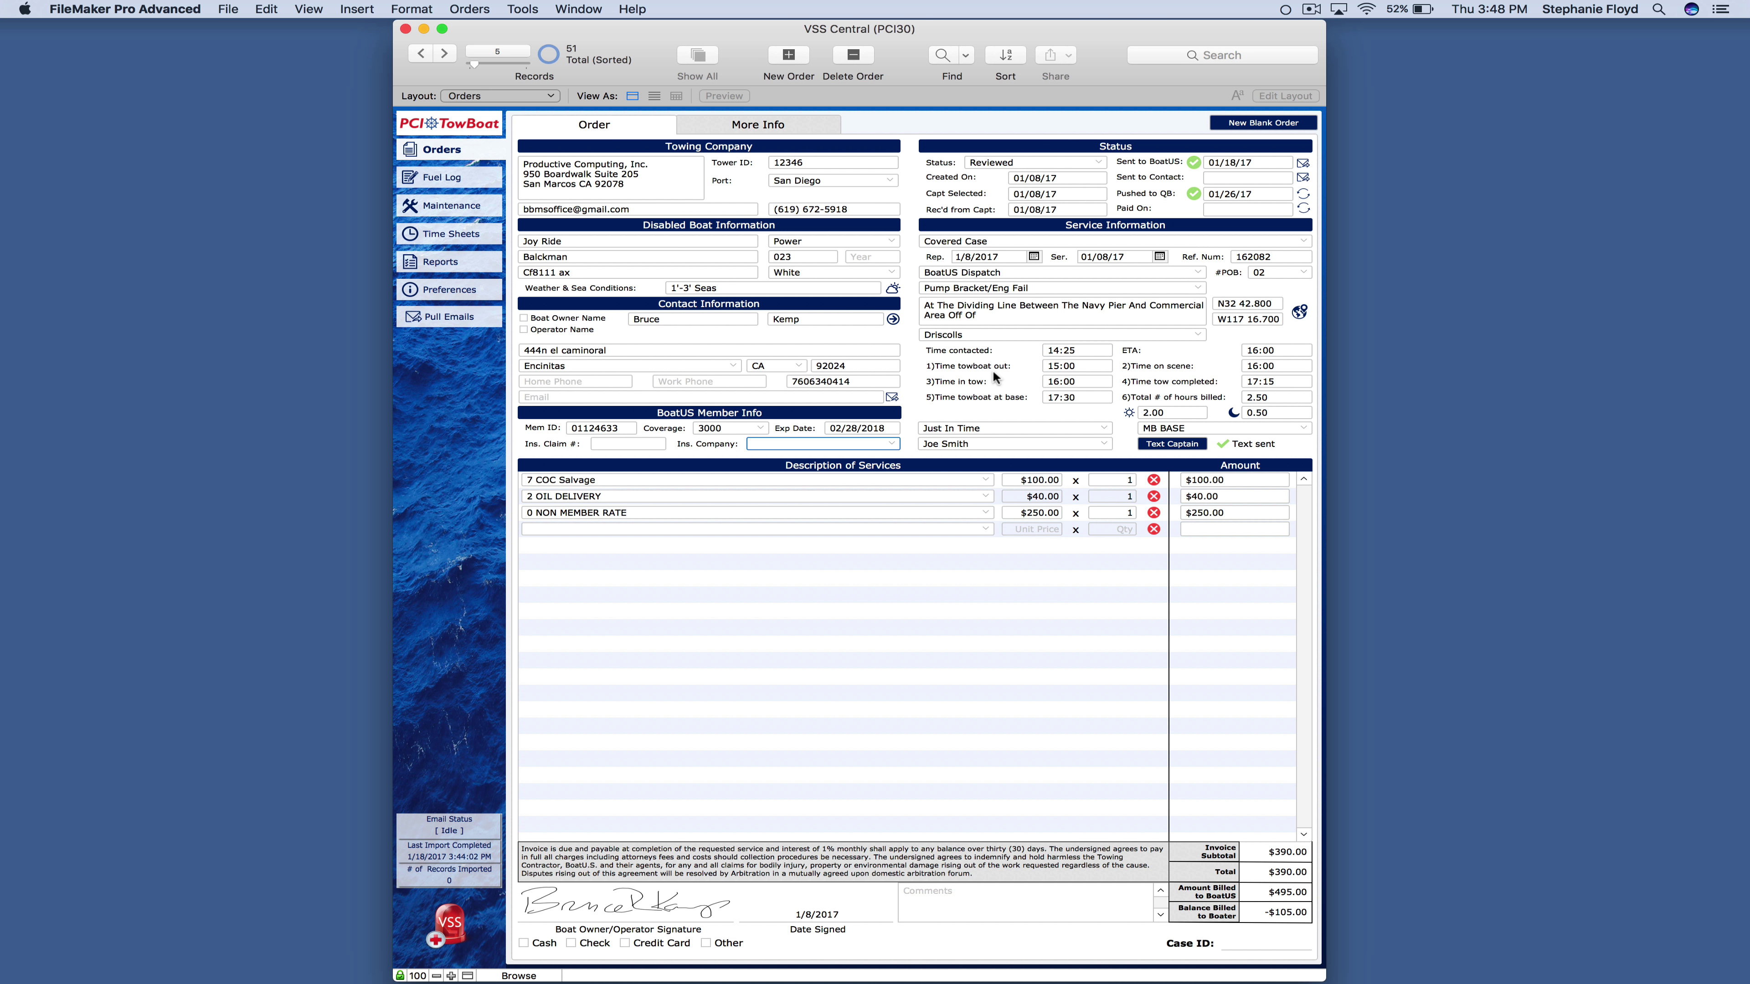
{"action": "left_click", "coordinate": [760, 444]}
{"action": "left_click", "coordinate": [778, 491]}
Try to replace the BoatUS member ID with a value containing letters, and revert the field.
{"action": "double_click", "coordinate": [625, 427]}
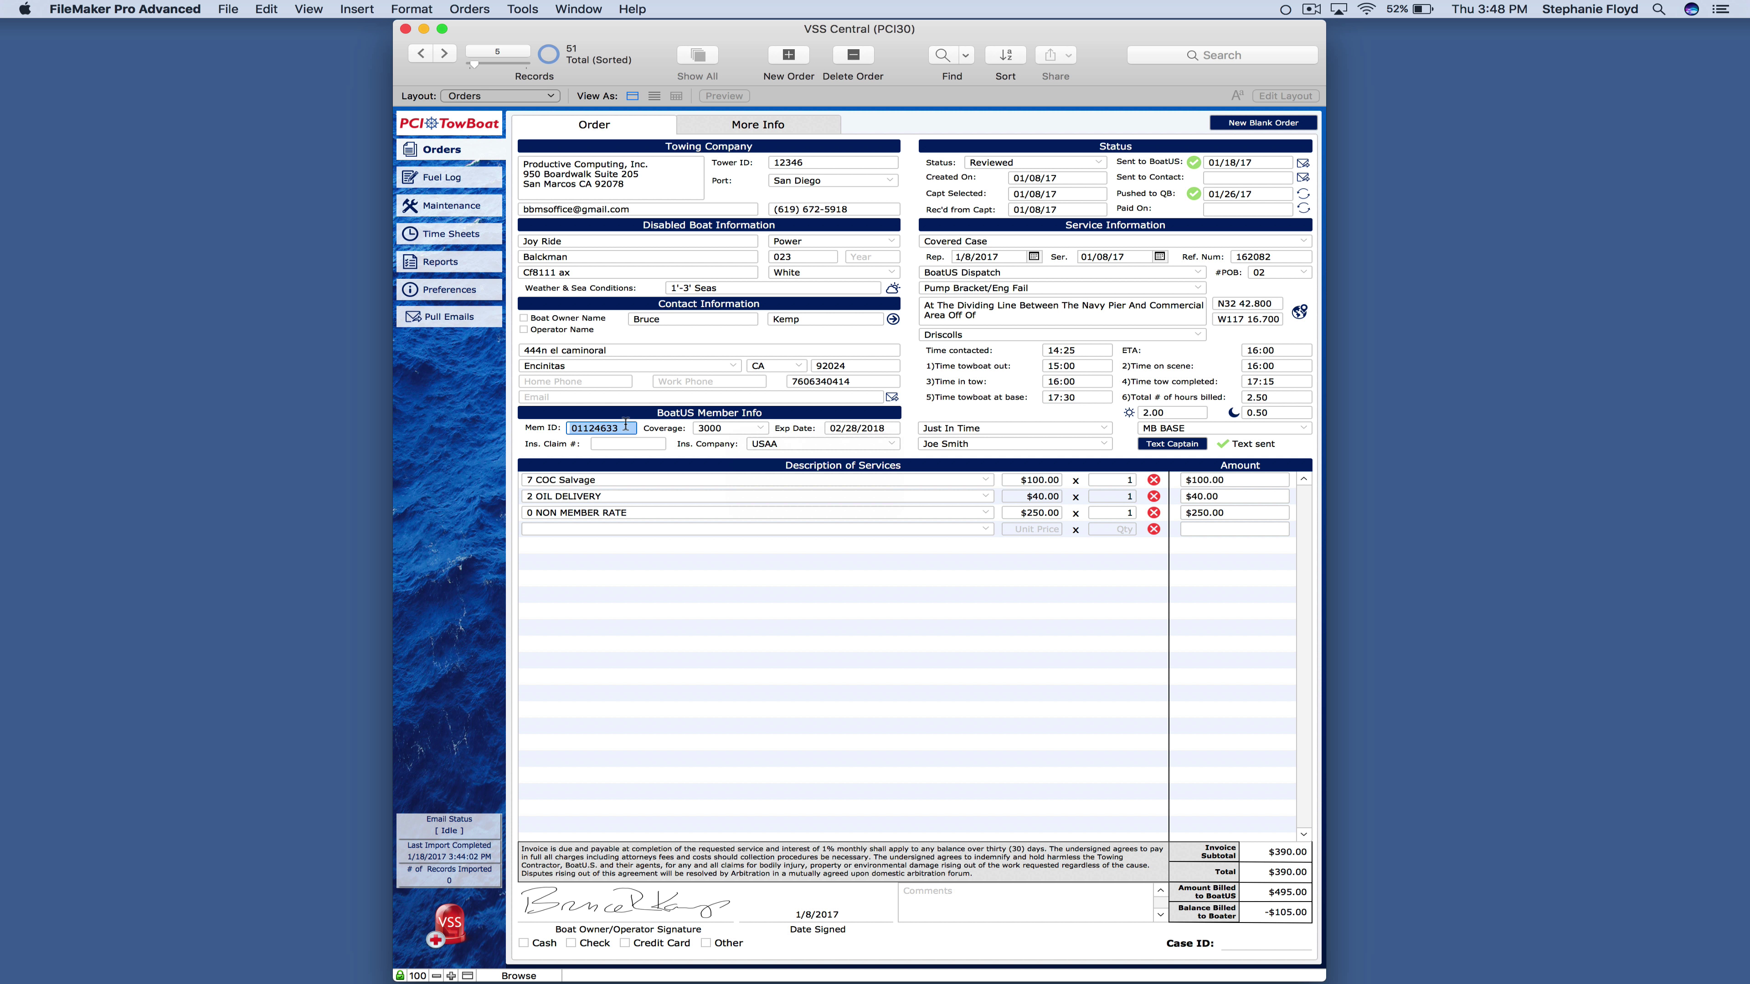
{"action": "type", "text": "564trgb"}
{"action": "left_click", "coordinate": [676, 426]}
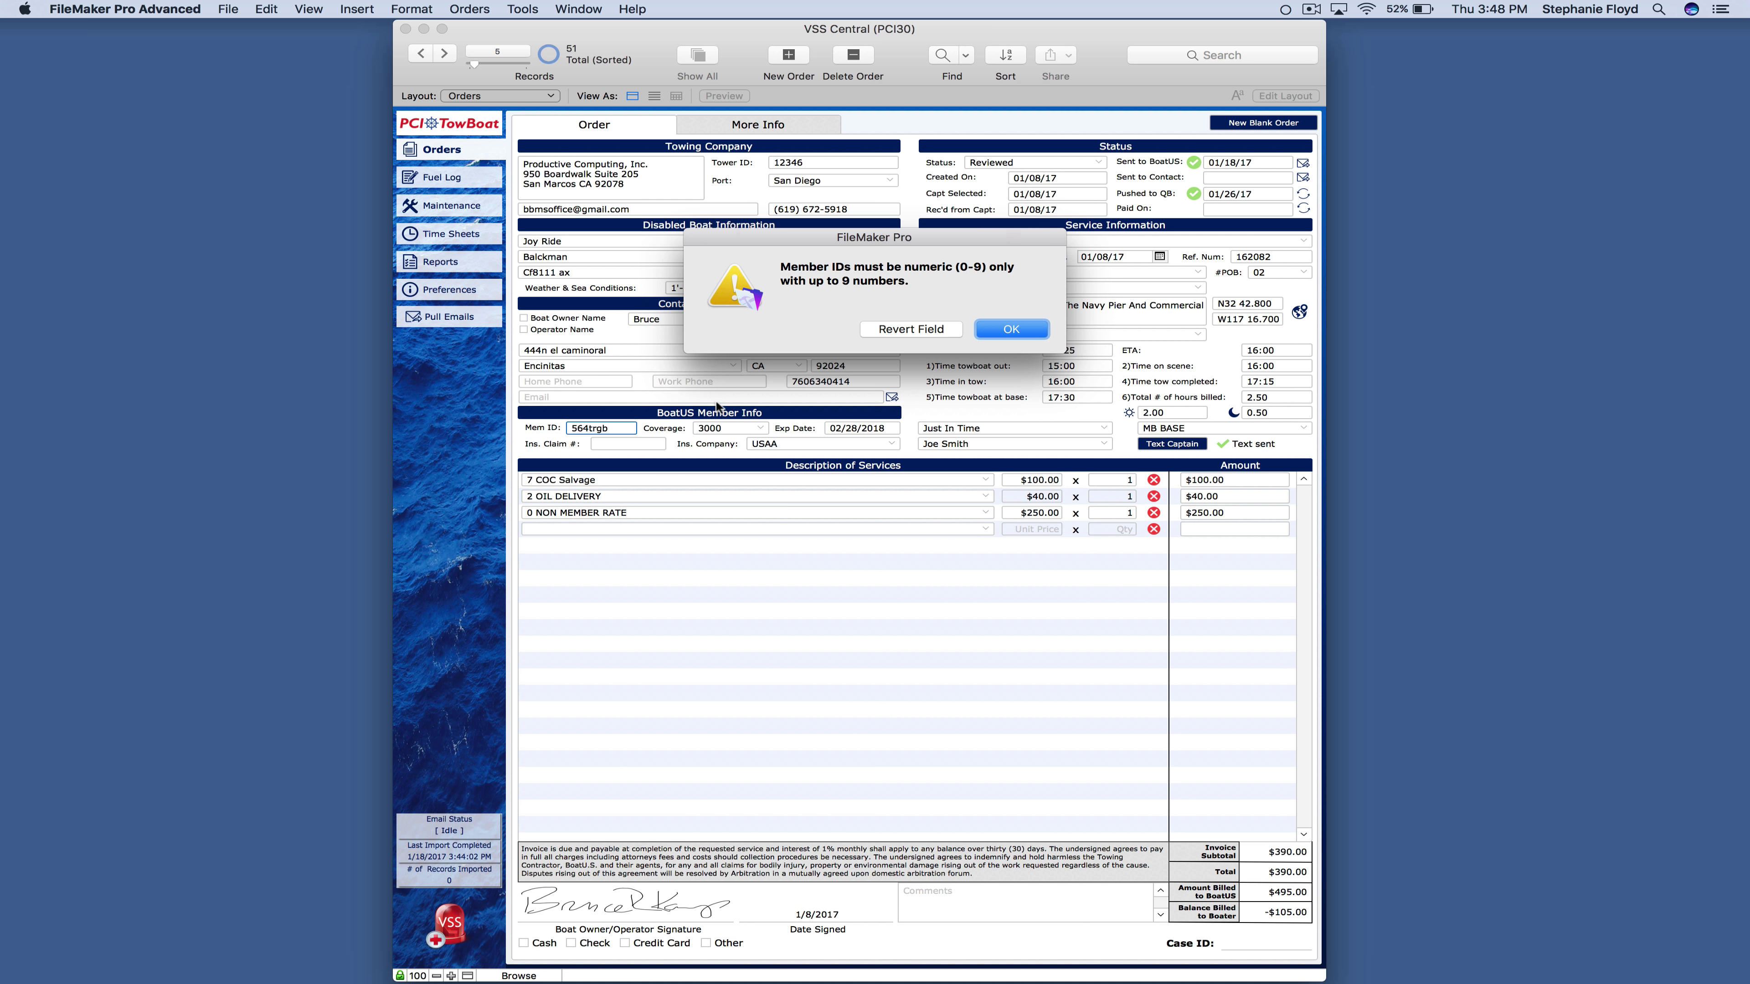
{"action": "left_click", "coordinate": [909, 329]}
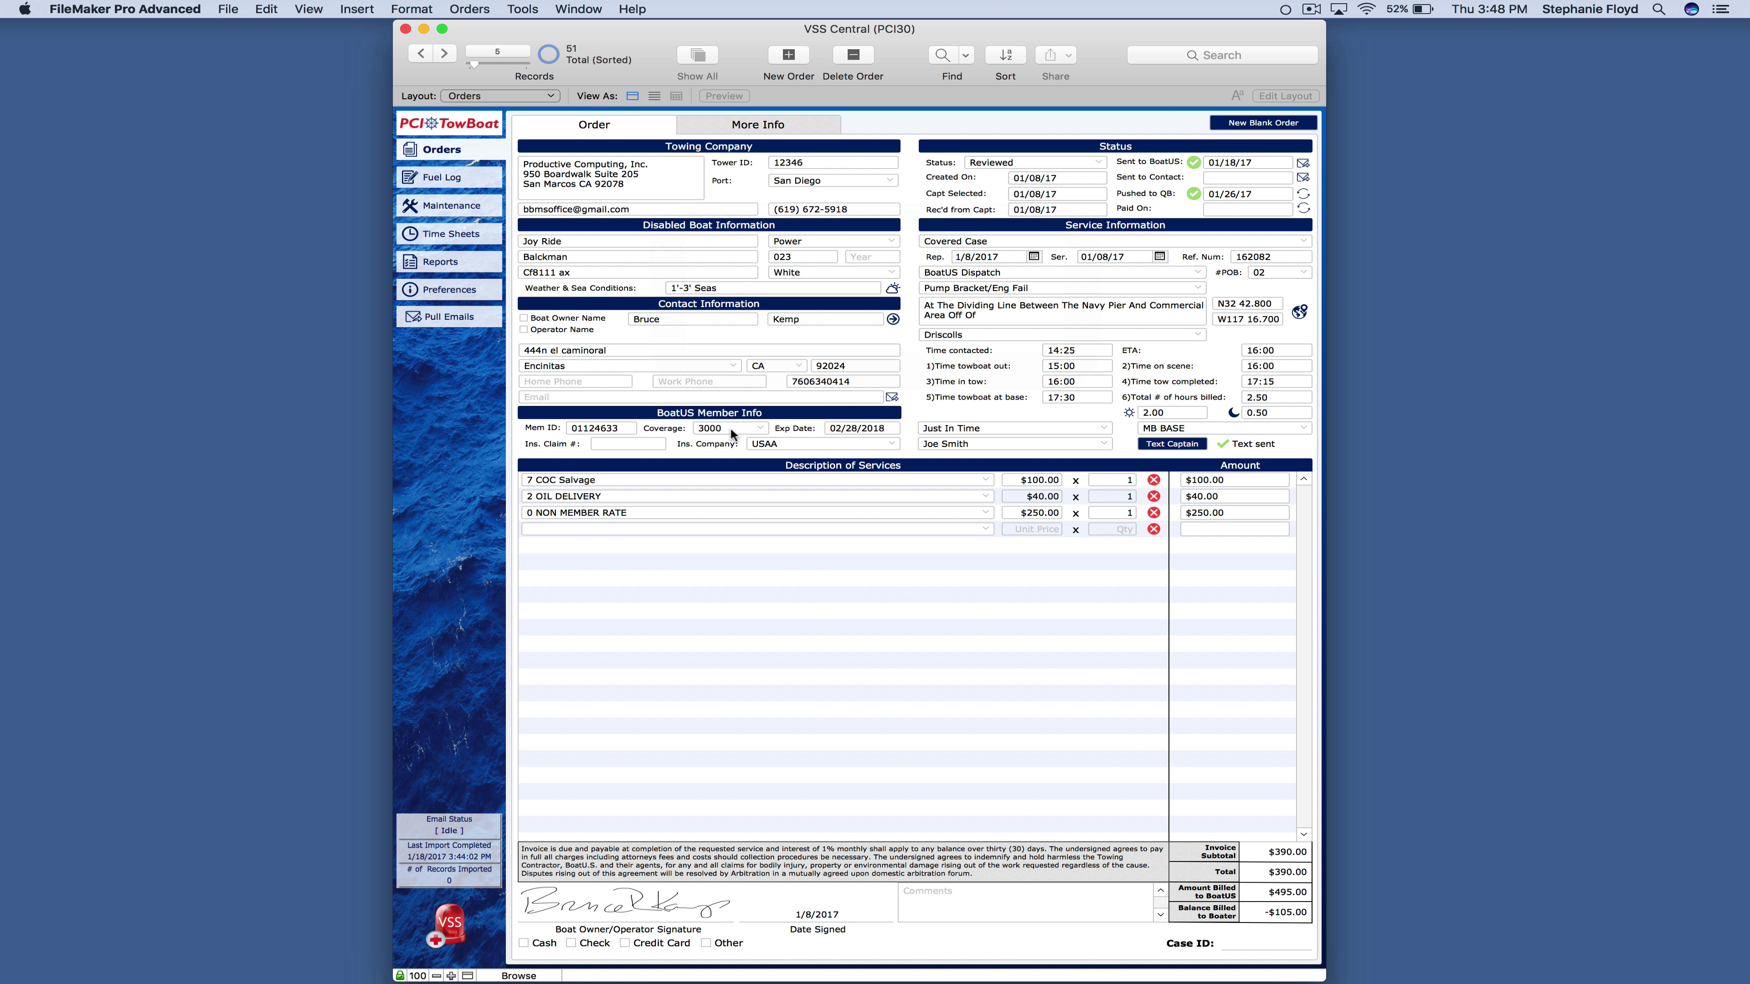
Examine each available order status option from New through Paid, leaving the selection as it is.
{"action": "left_click", "coordinate": [998, 161]}
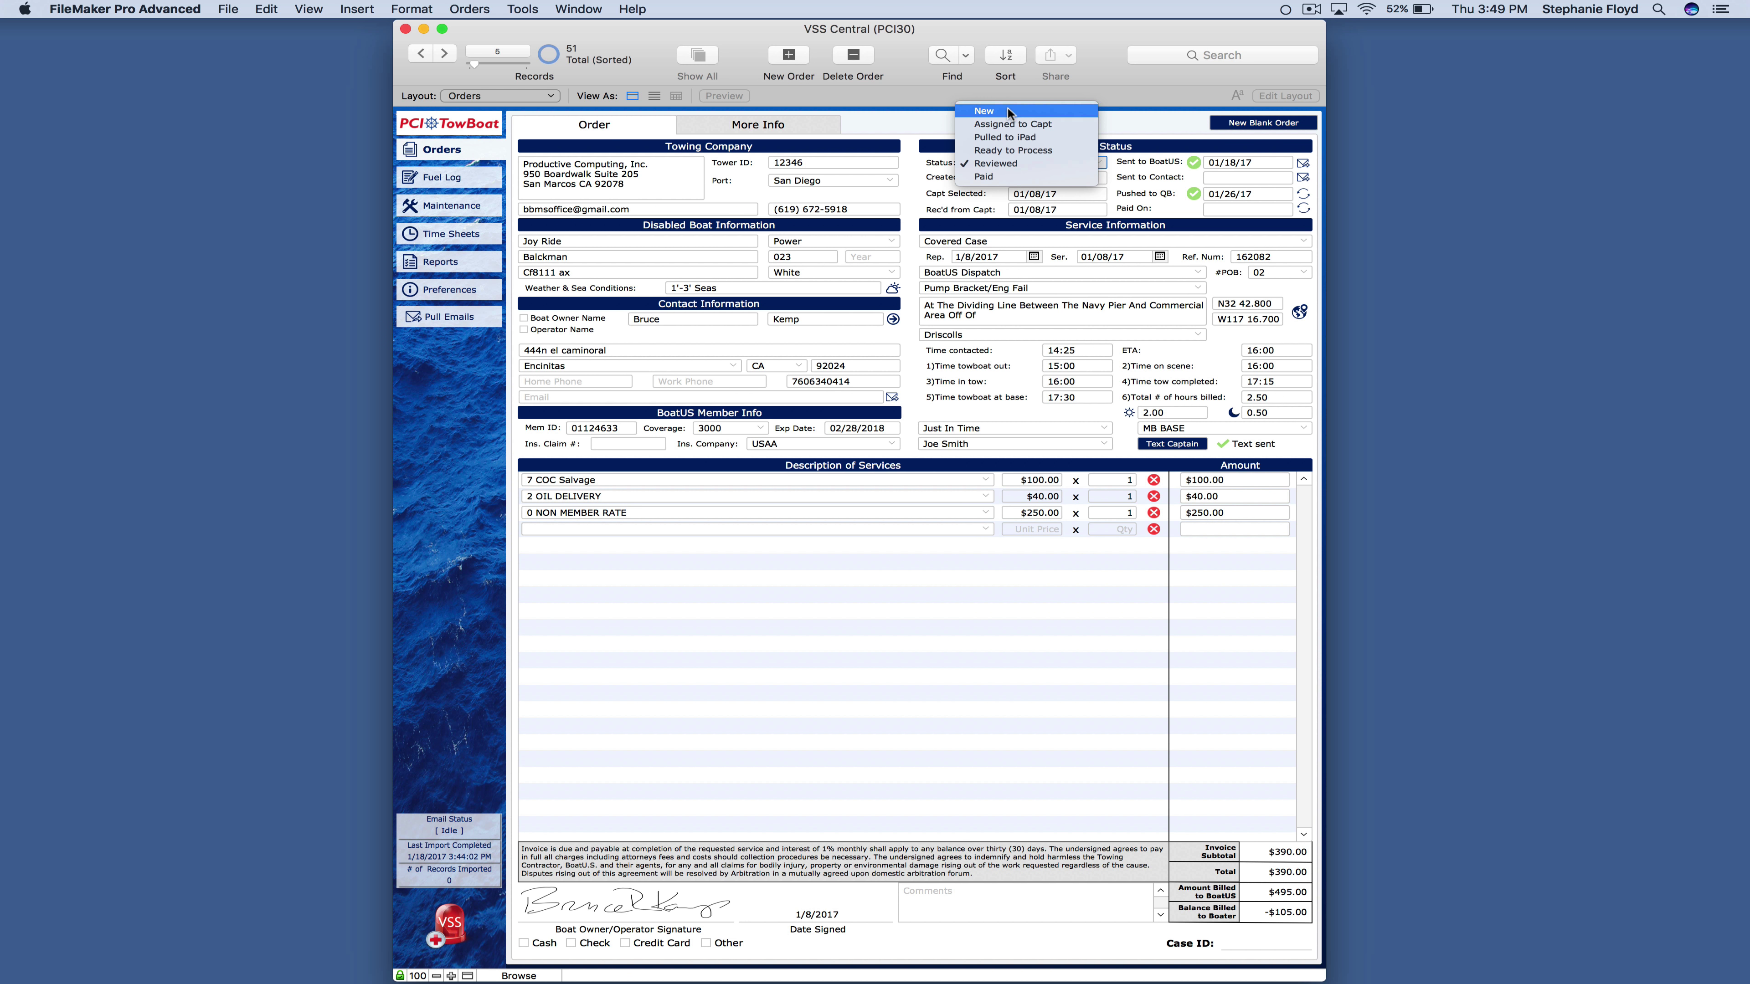
{"action": "key", "text": "Down"}
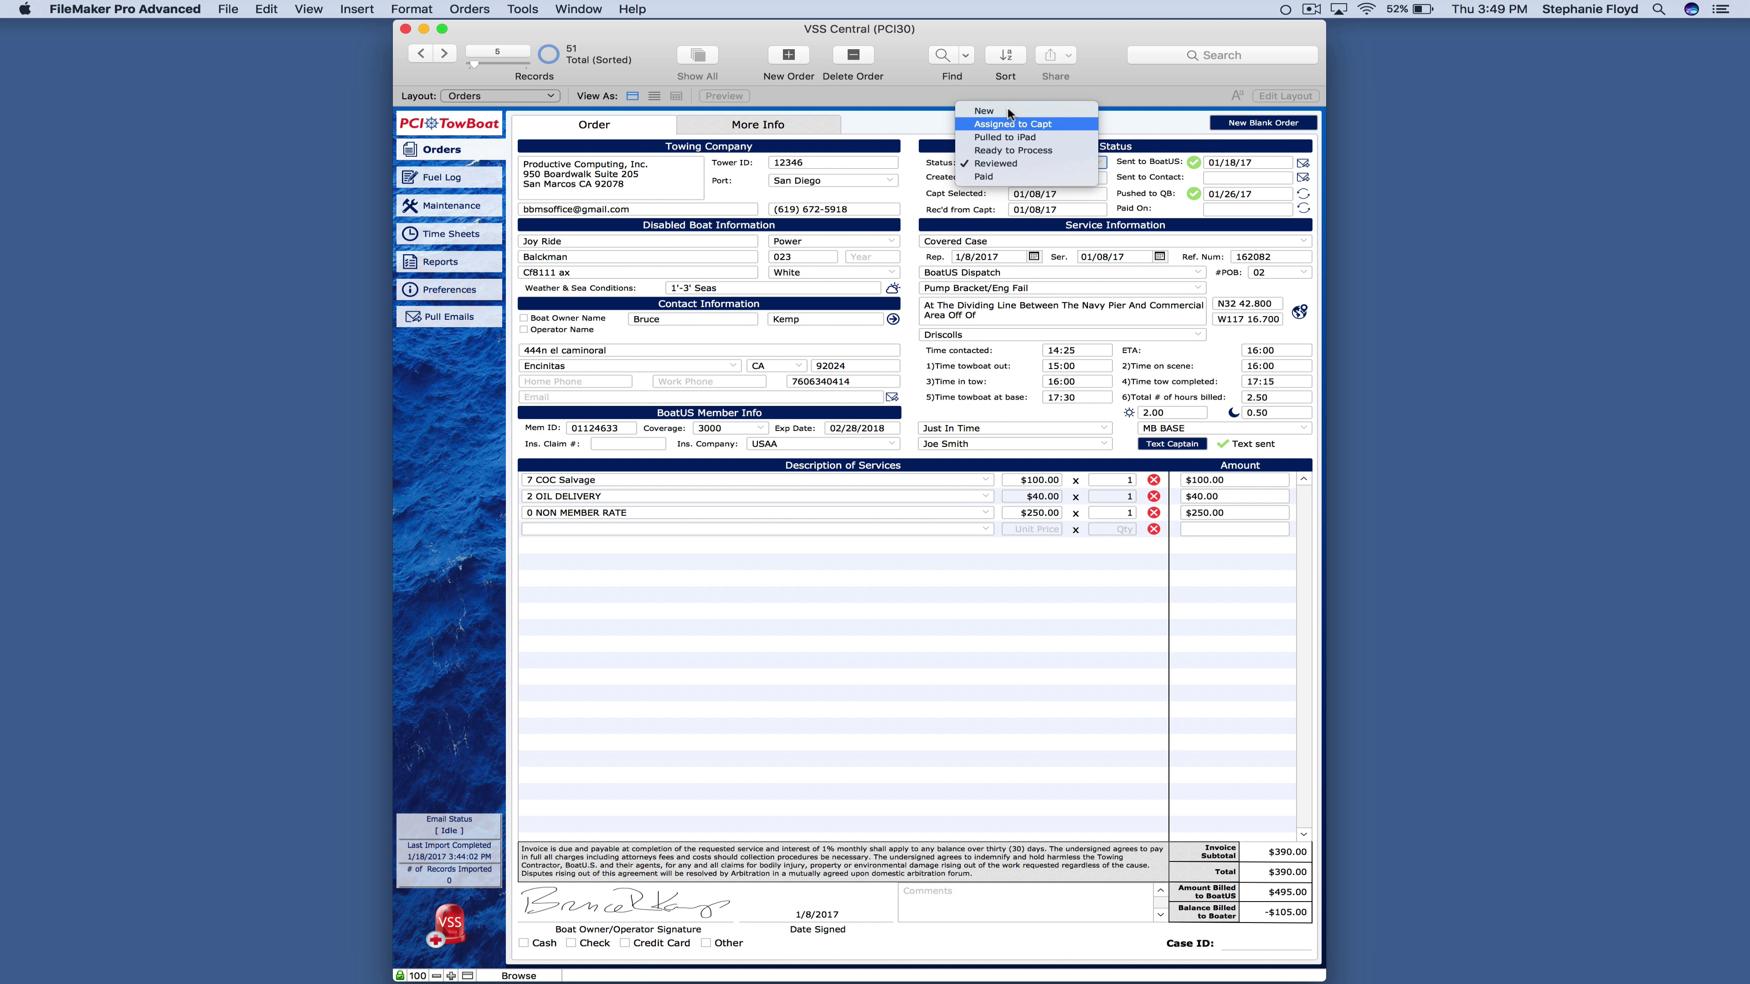
{"action": "key", "text": "Down"}
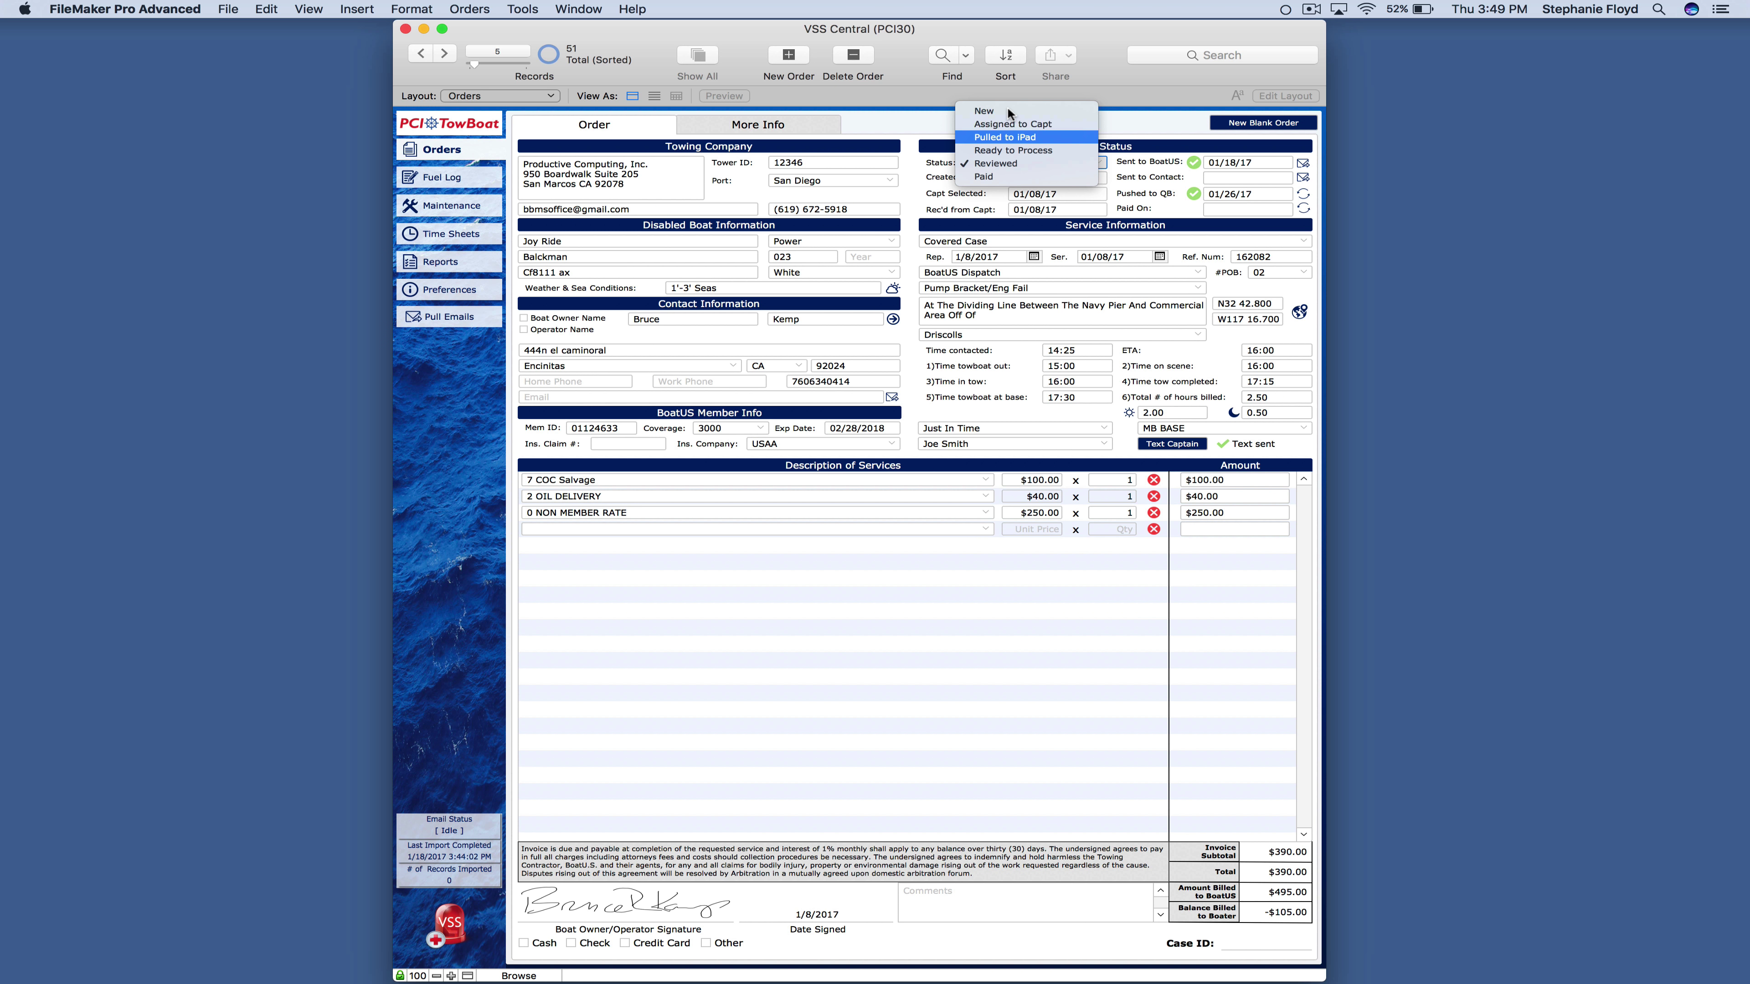
{"action": "key", "text": "Down"}
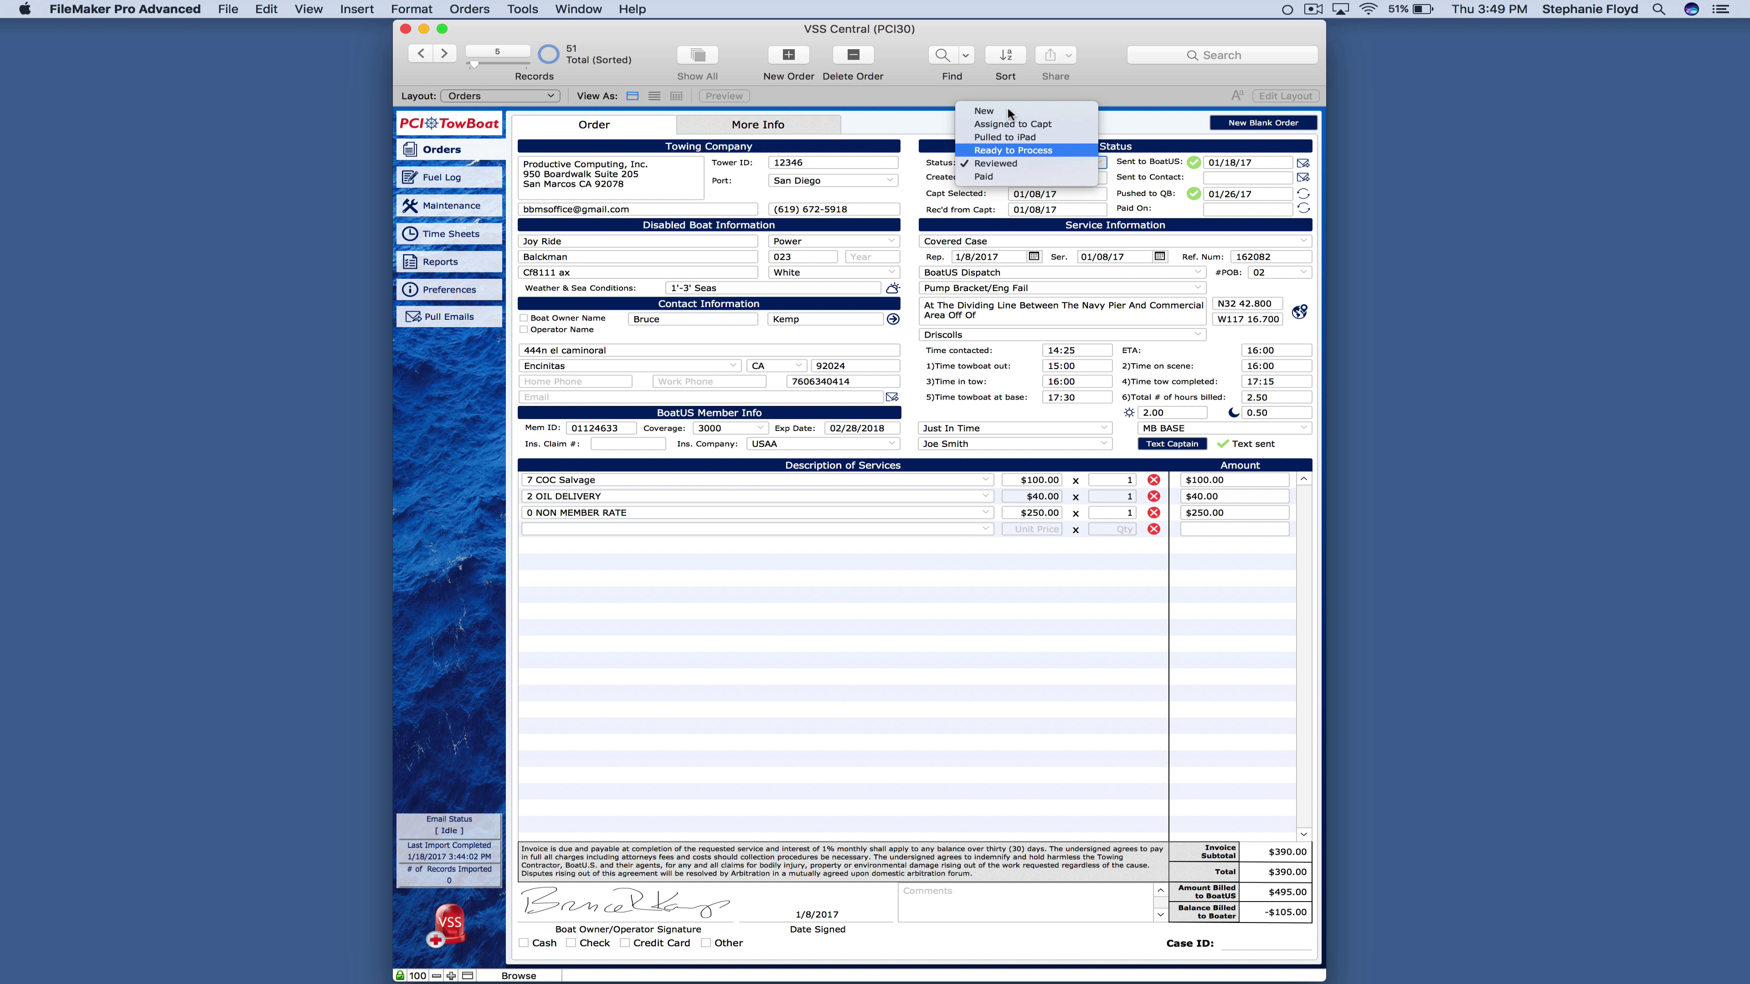
{"action": "key", "text": "Down"}
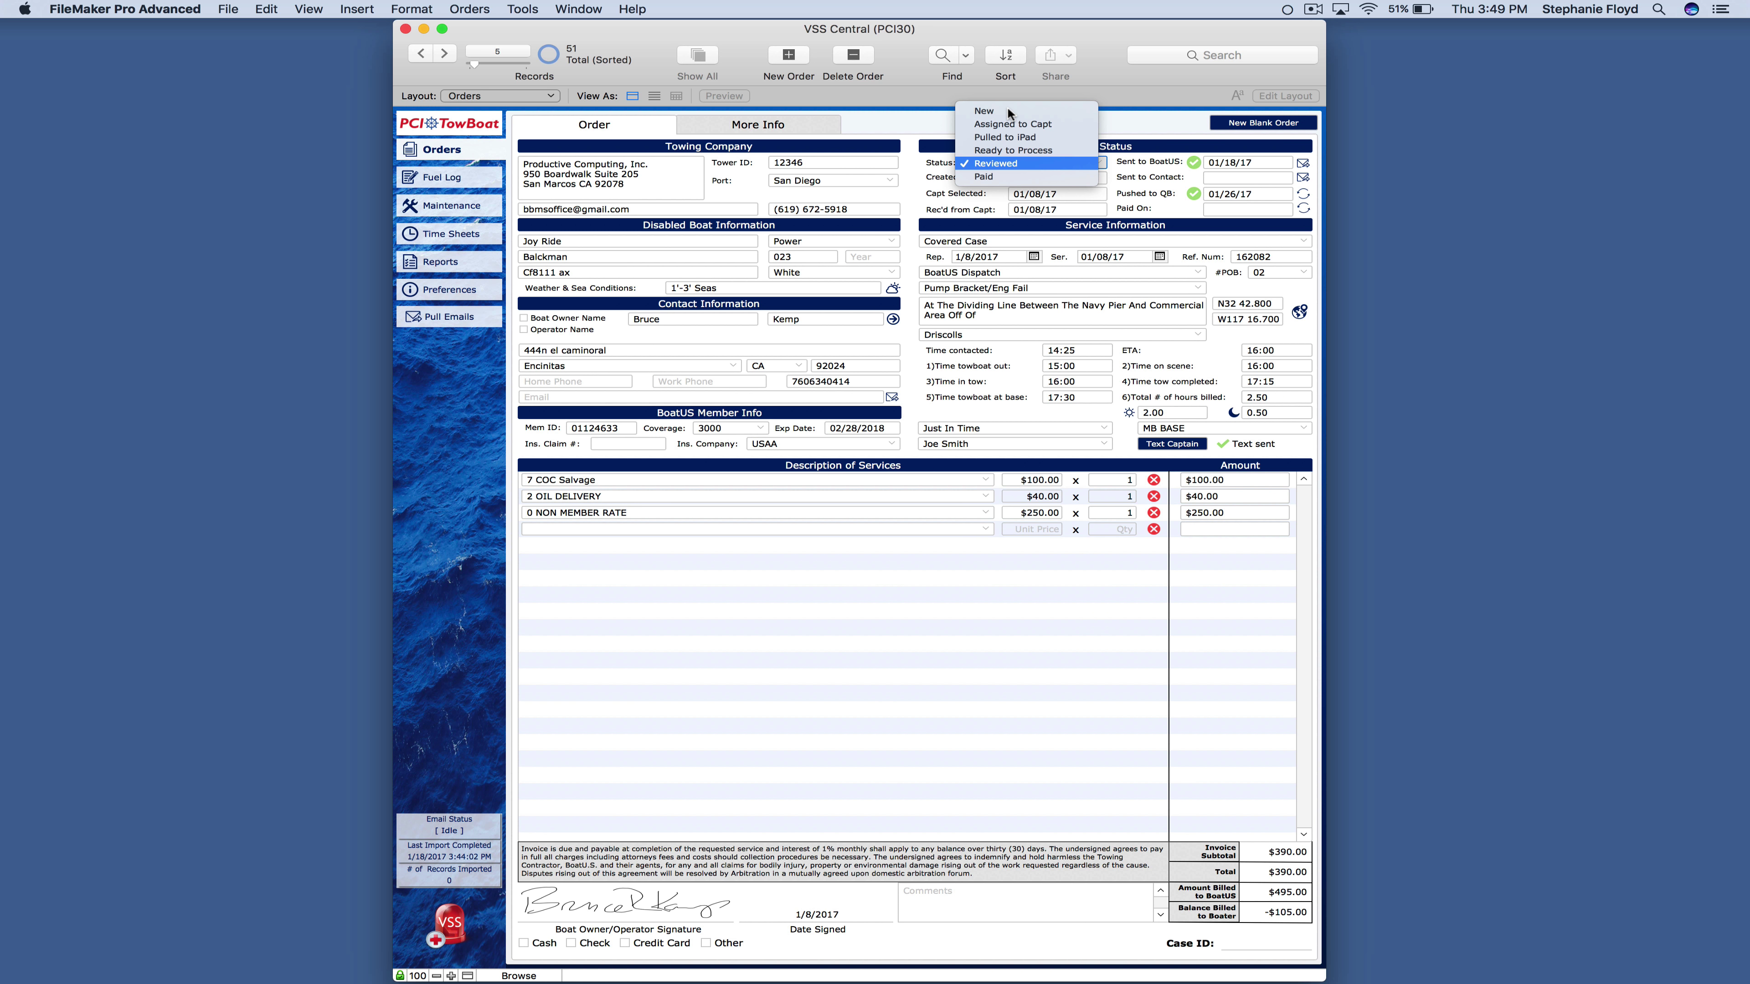
{"action": "key", "text": "Down"}
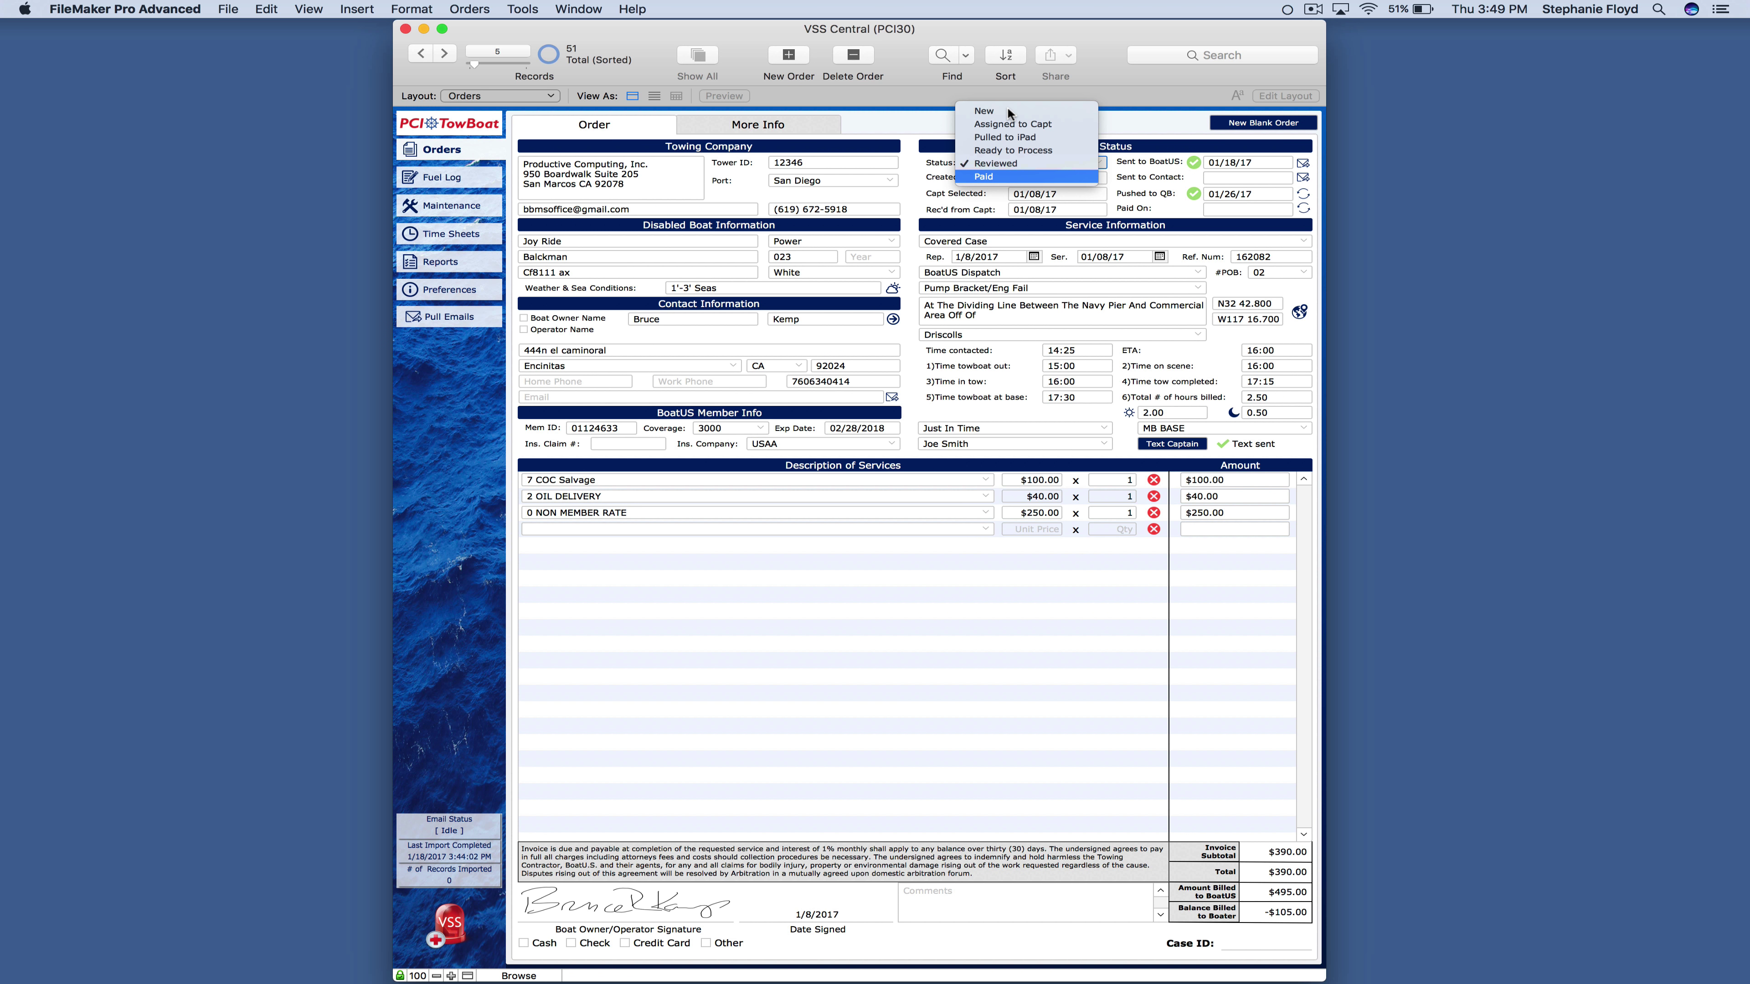
{"action": "left_click", "coordinate": [1149, 108]}
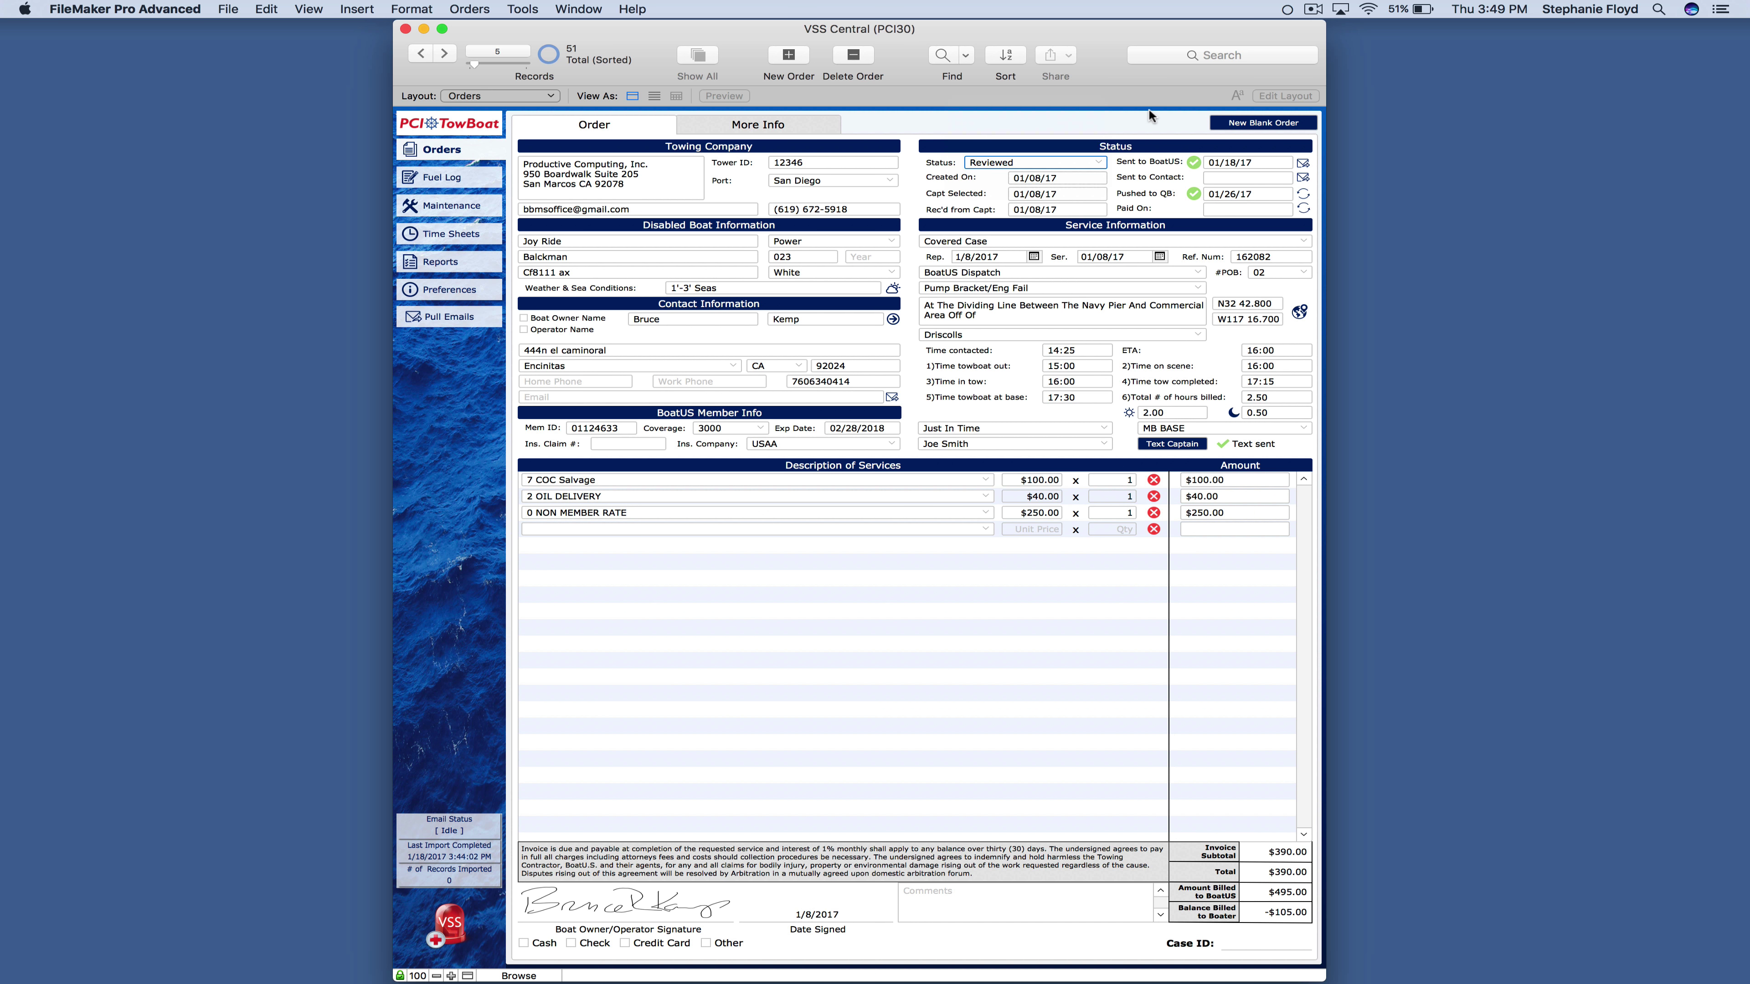
Check the QuickBooks push indicators in the orders list, and return to the current order's details.
{"action": "left_click", "coordinate": [450, 148]}
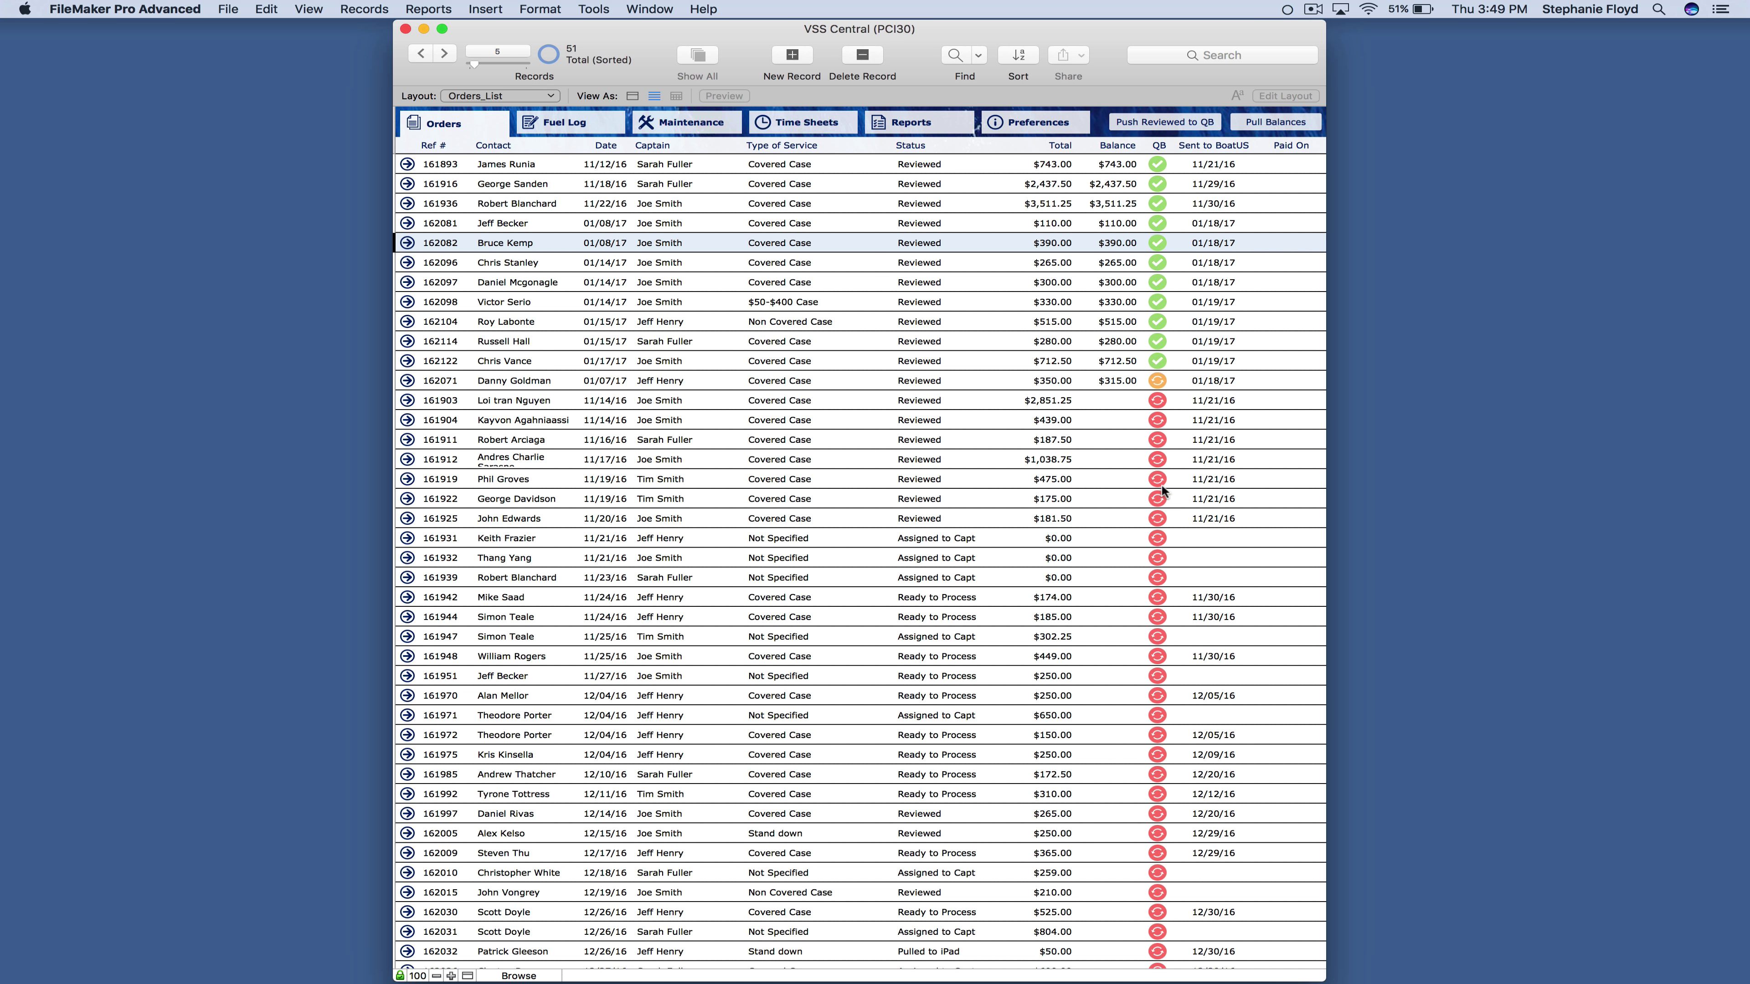
{"action": "mouse_move", "coordinate": [1158, 402]}
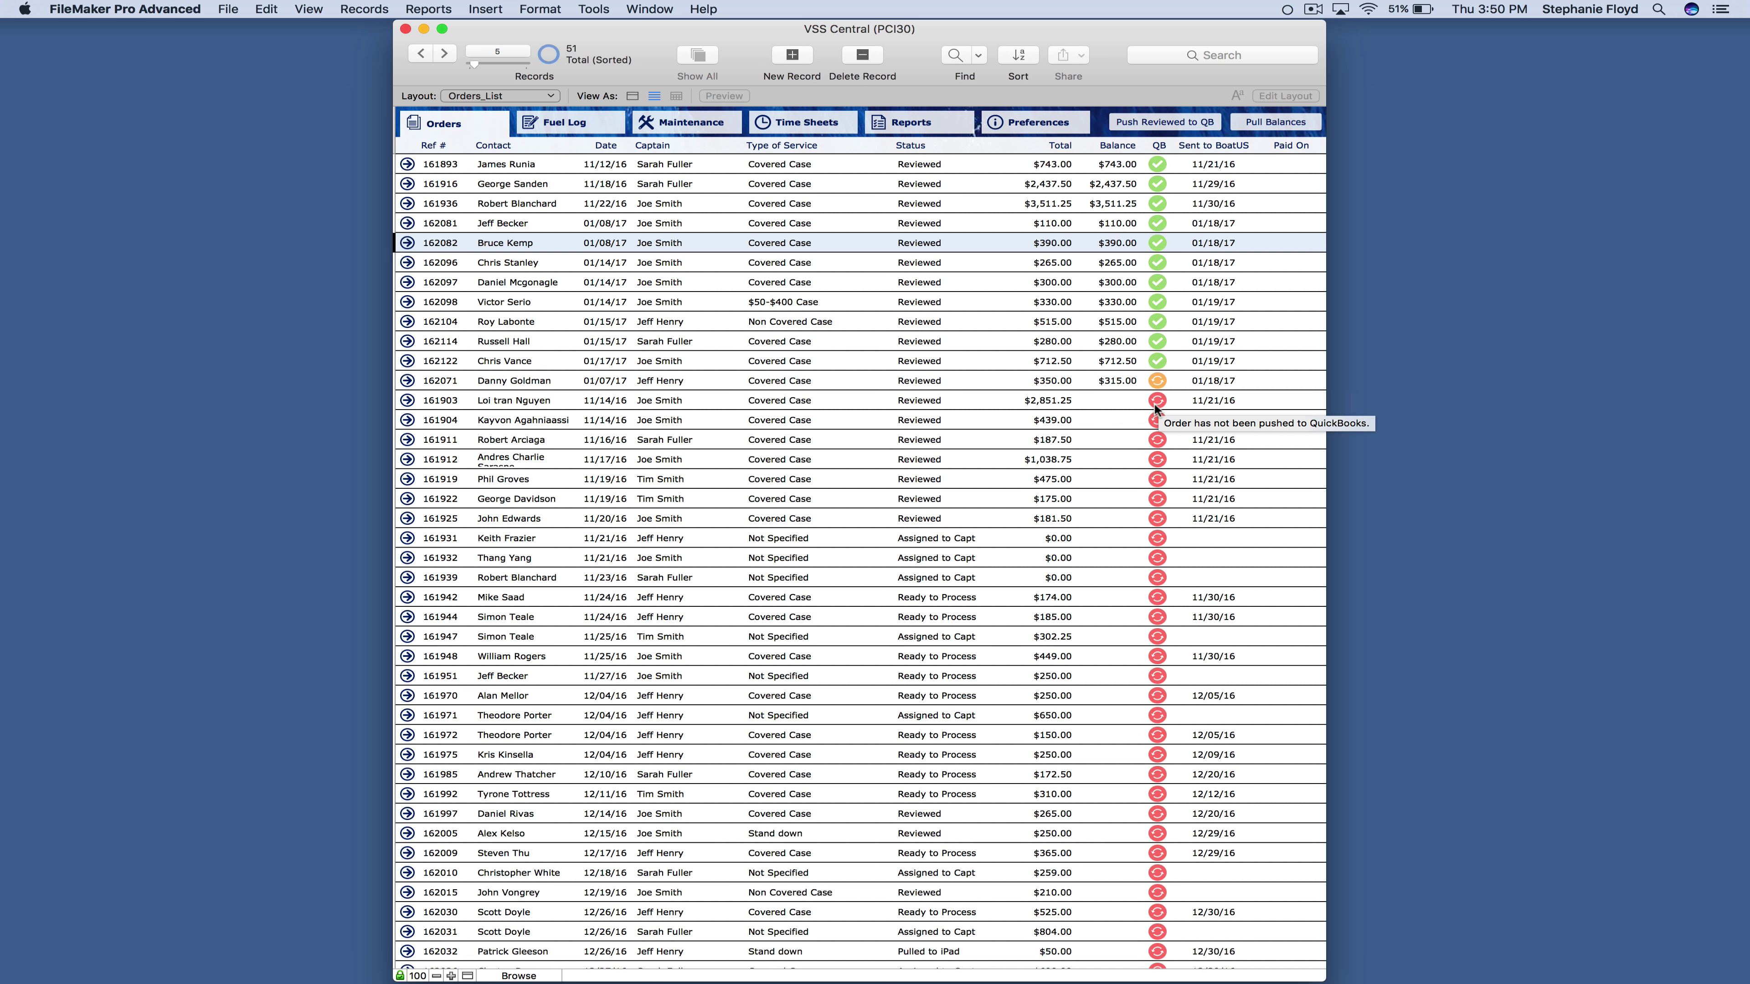
{"action": "left_click", "coordinate": [457, 126]}
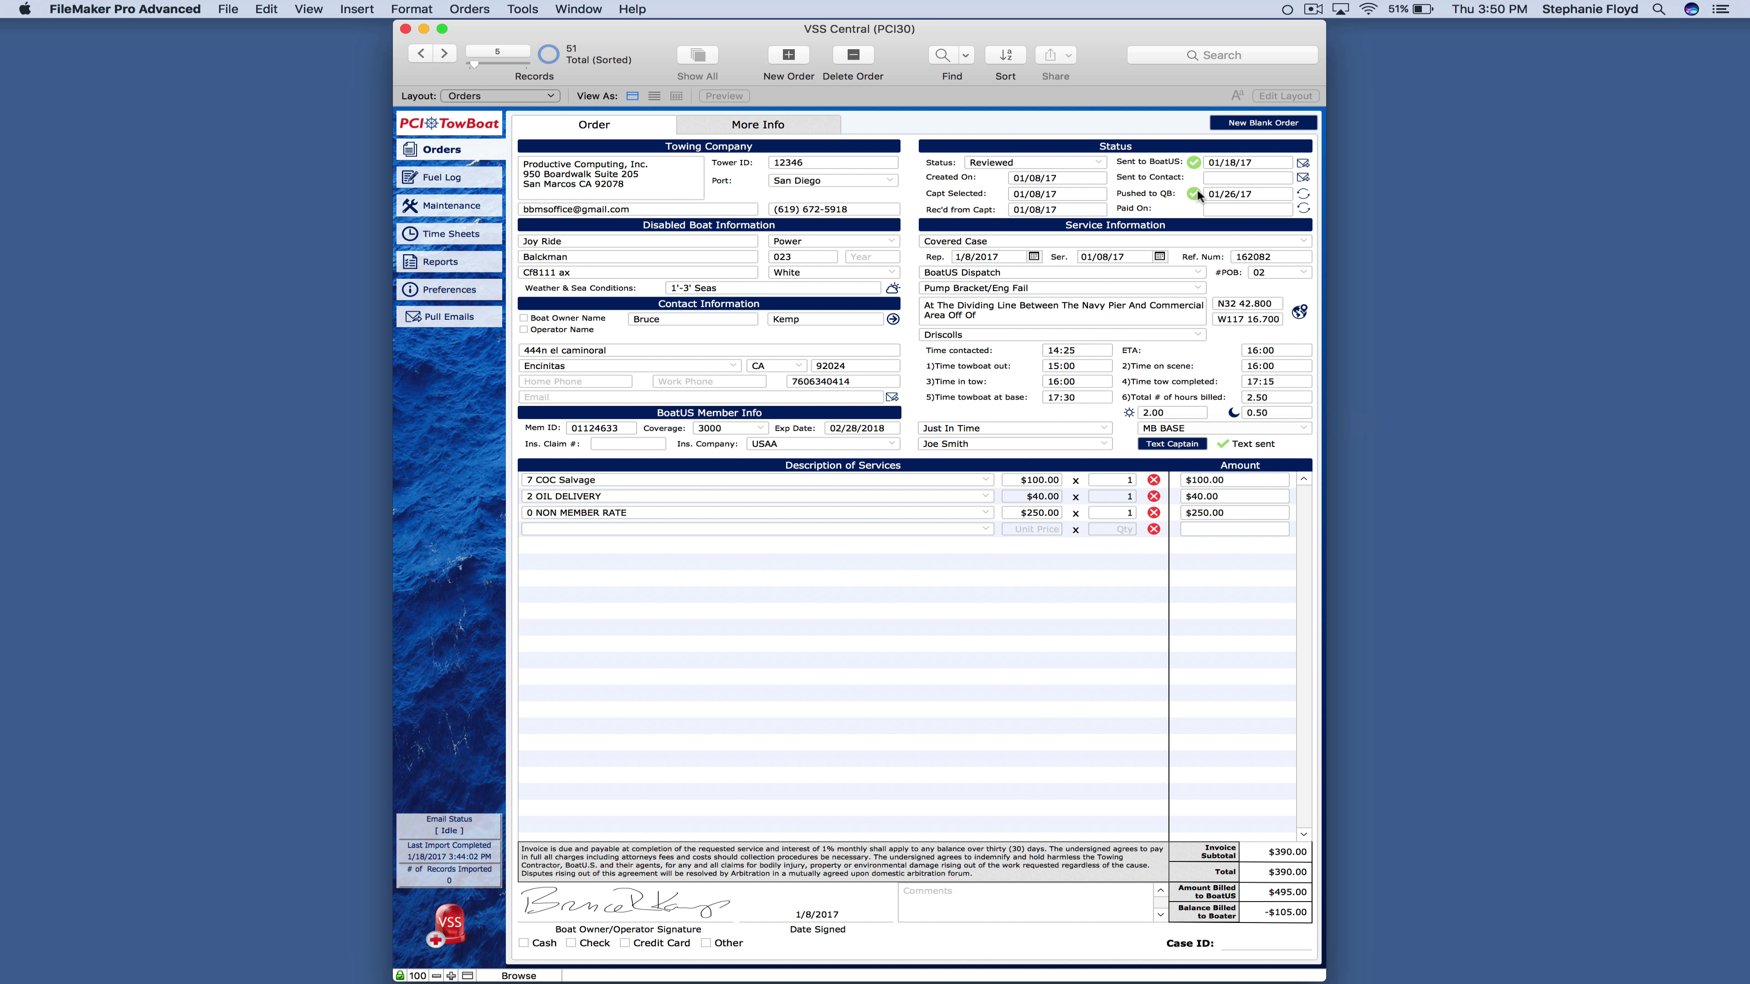
Open the Ready to Process order dated 11/27/16 from the orders list and mark it as reviewed.
{"action": "left_click", "coordinate": [438, 153]}
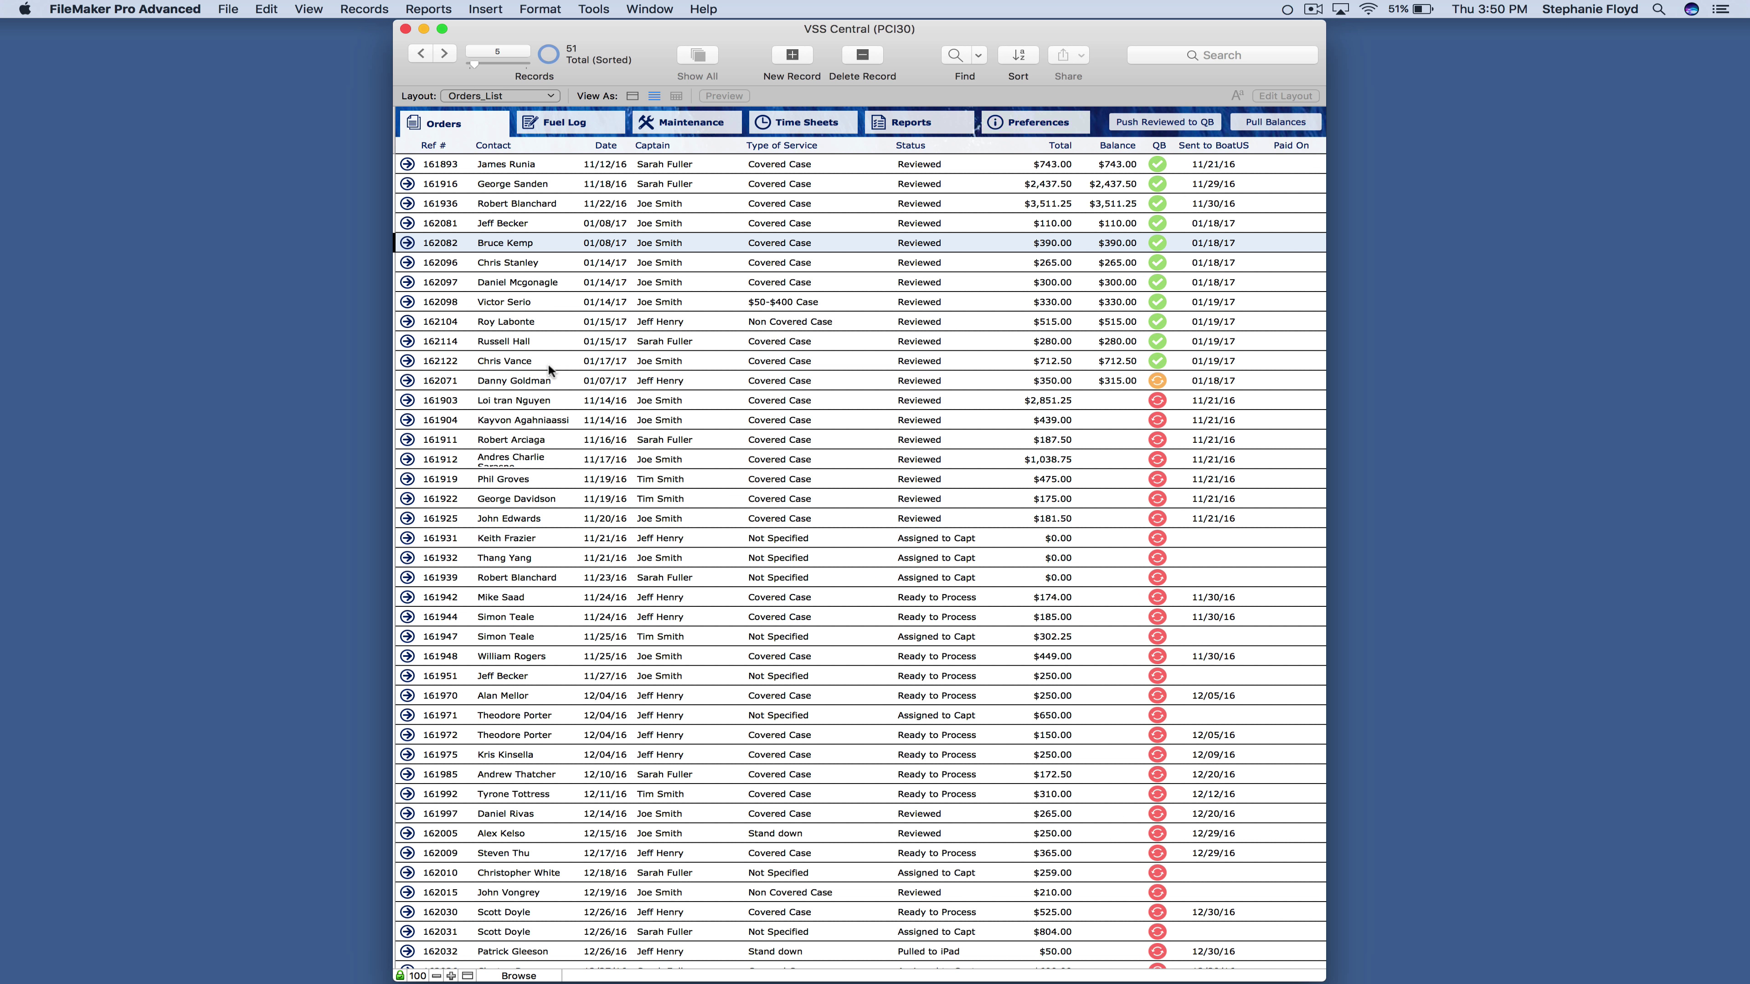
{"action": "left_click", "coordinate": [407, 676]}
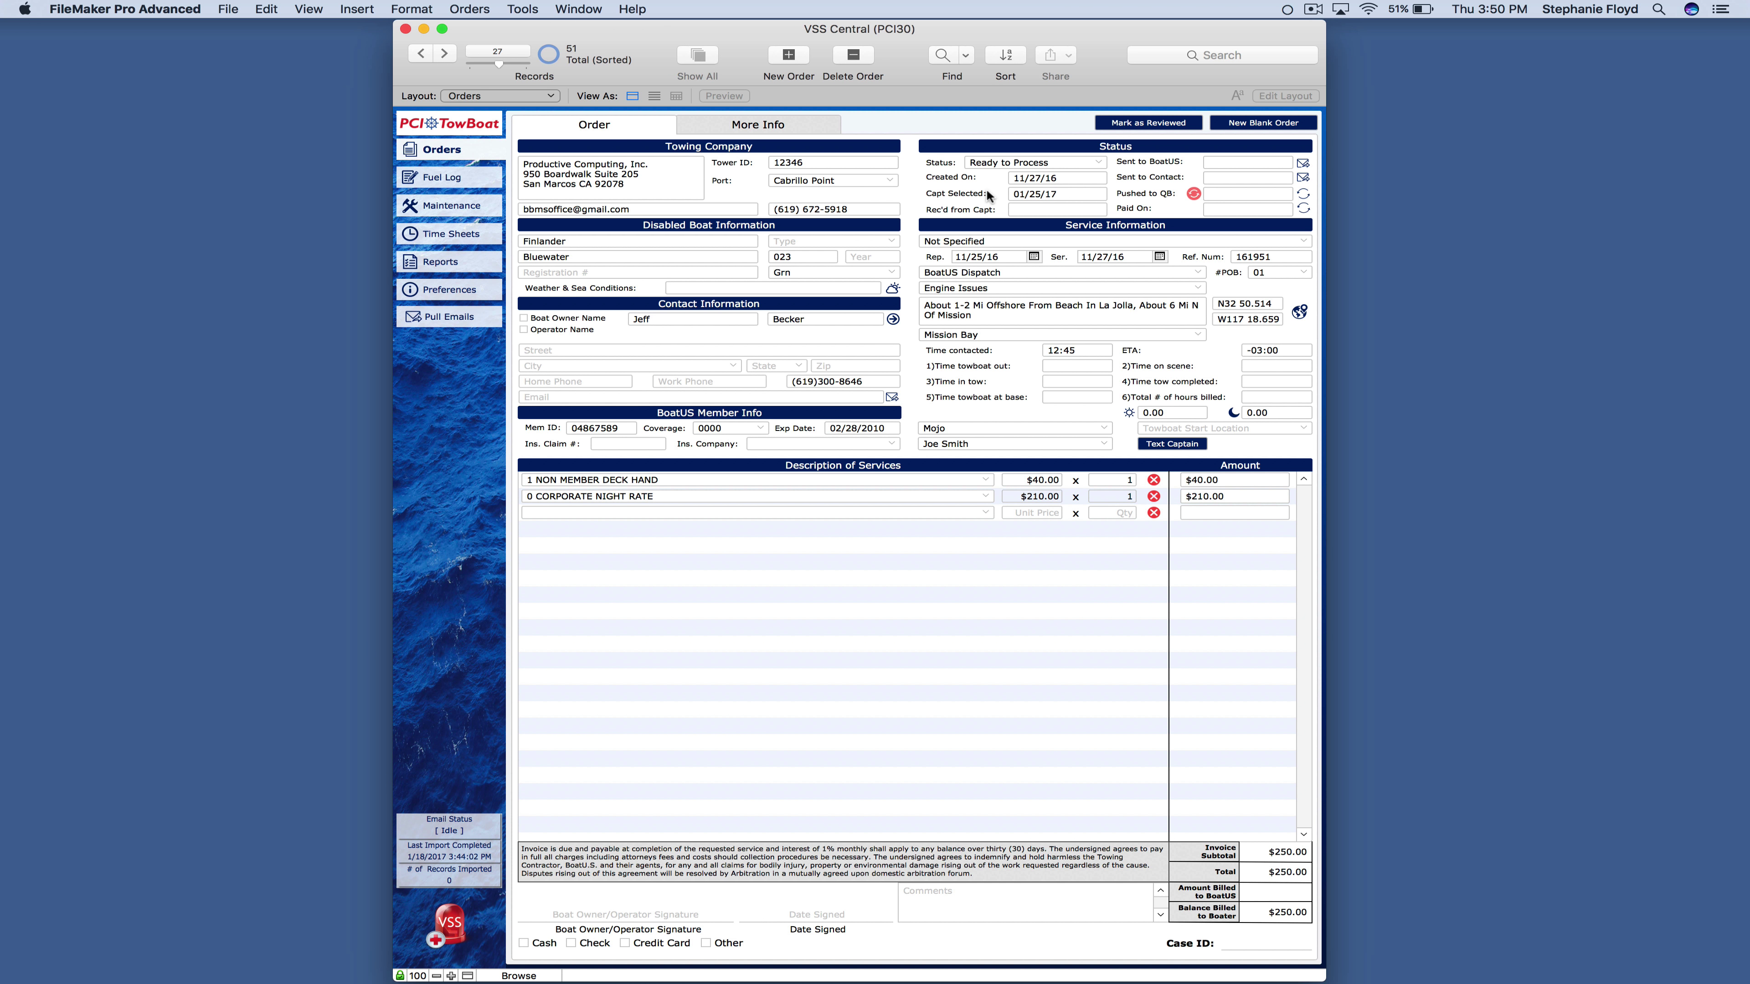
{"action": "mouse_move", "coordinate": [990, 195]}
{"action": "left_click", "coordinate": [1124, 124]}
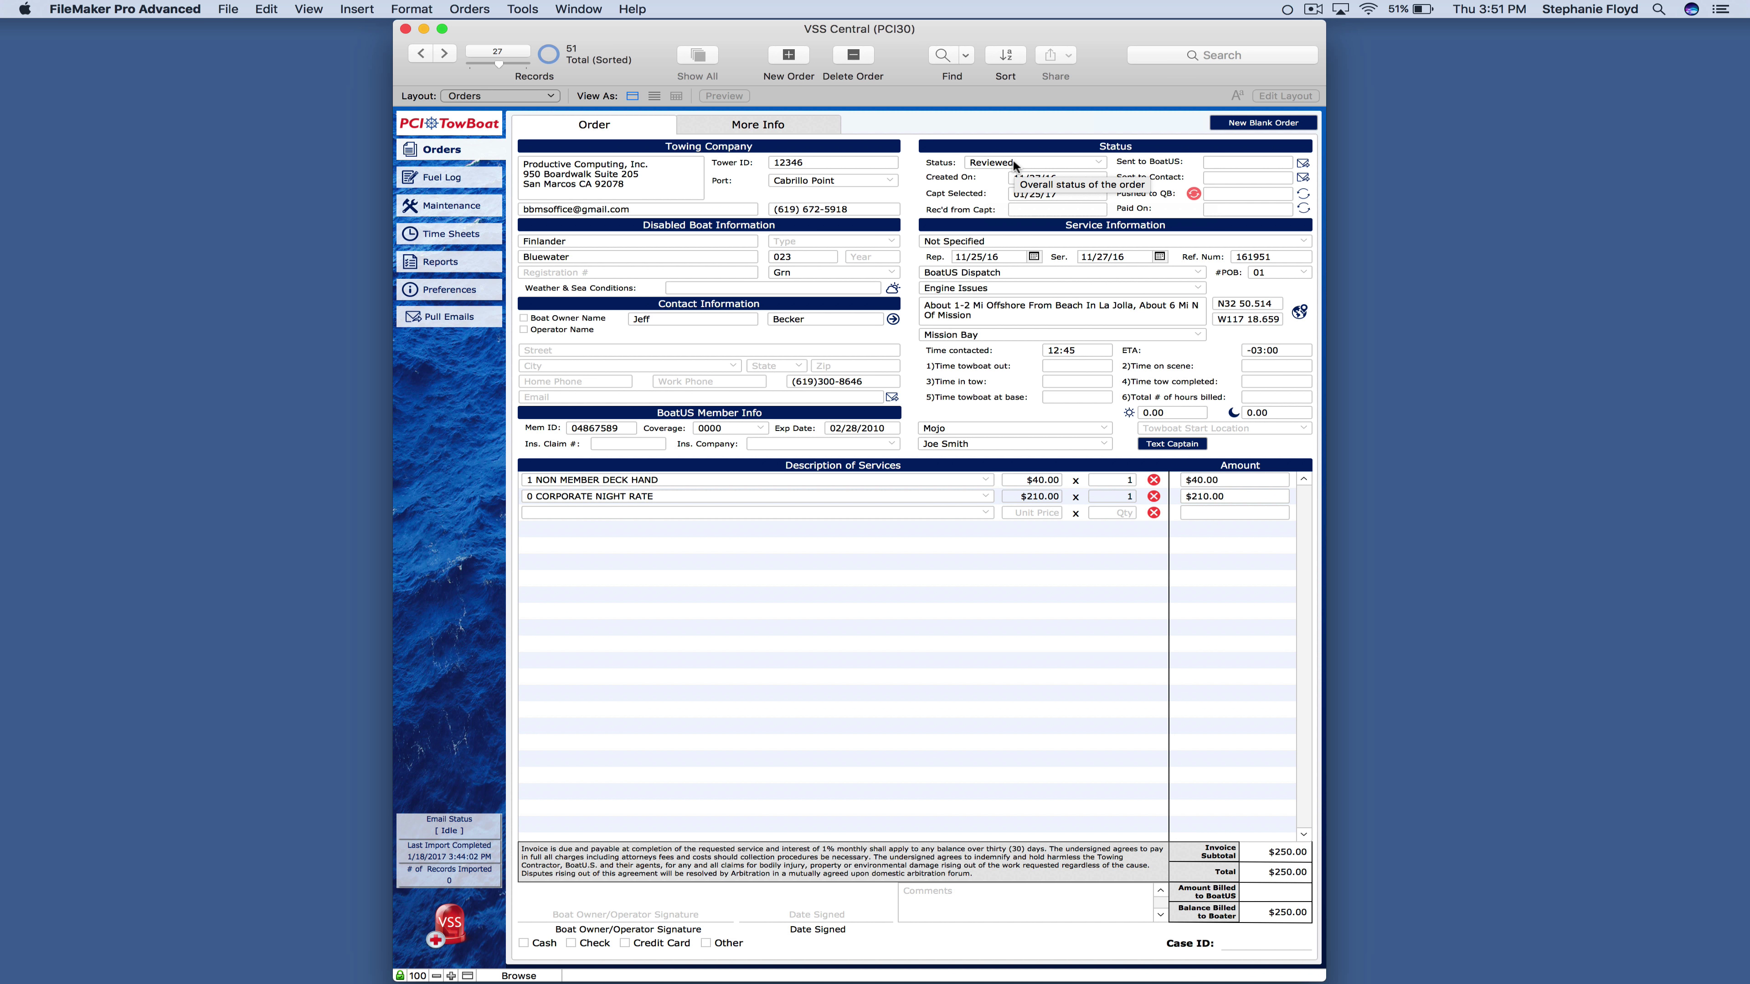
Review the 11/27/16 order's status in the orders list and the QuickBooks push and balance controls in its details.
{"action": "left_click", "coordinate": [446, 150]}
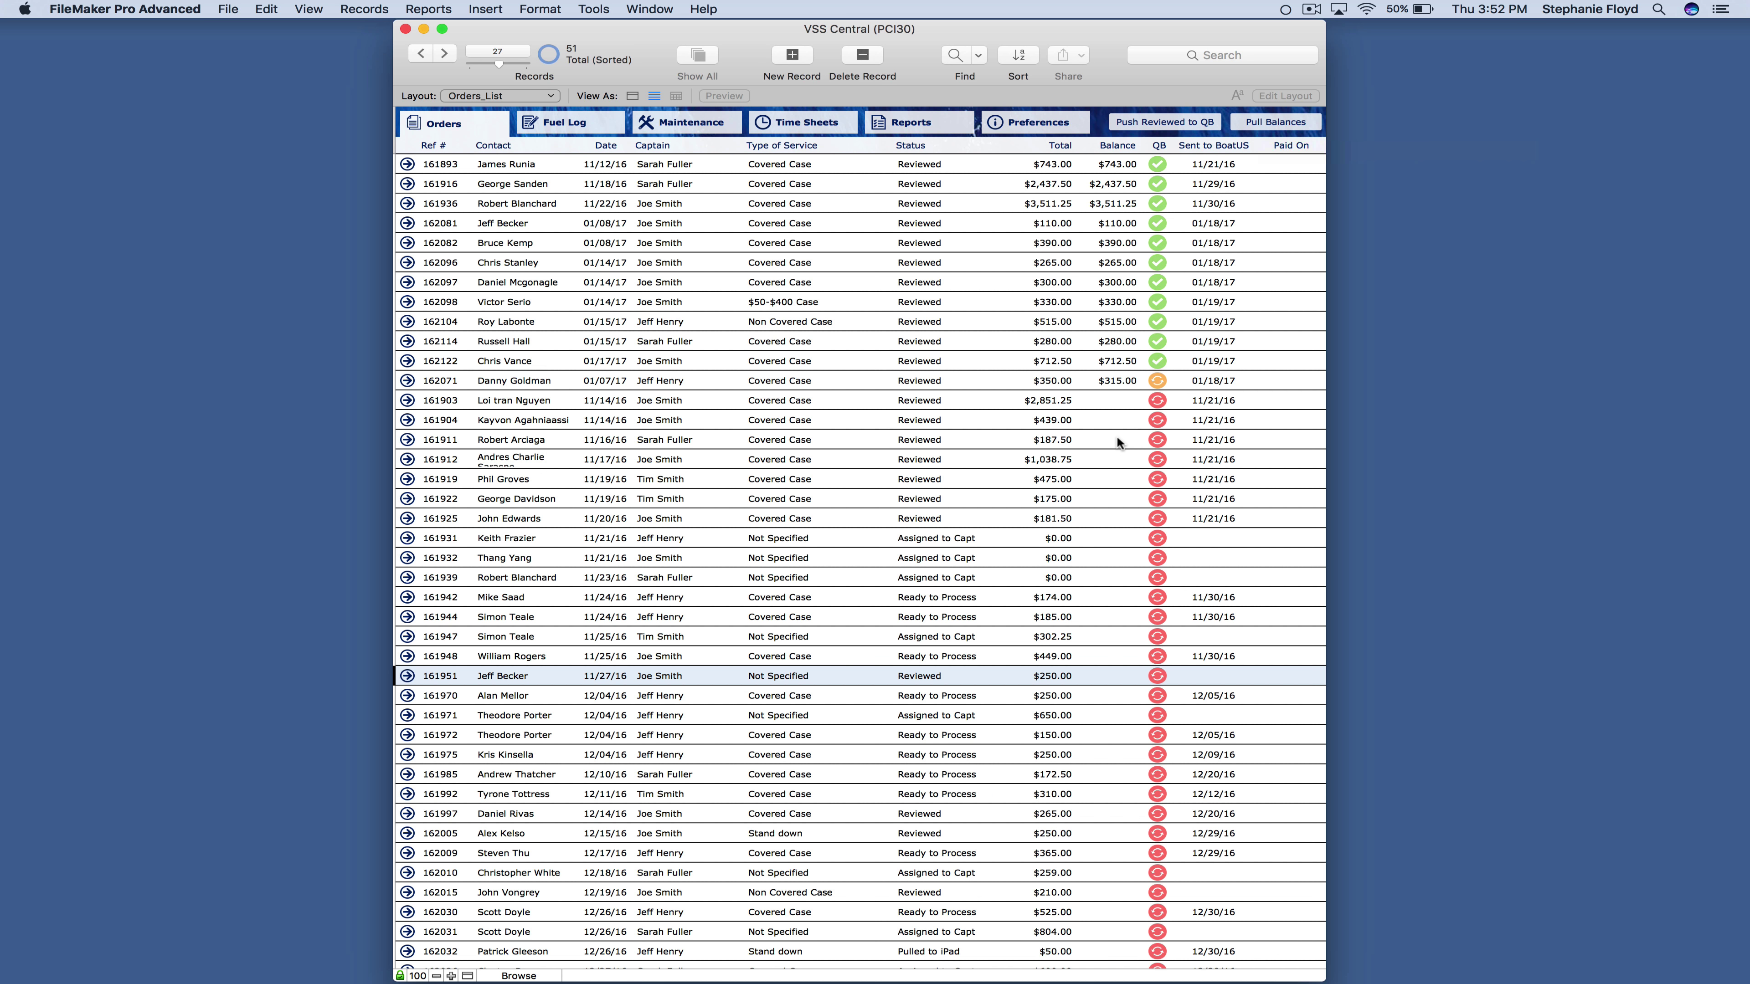
{"action": "left_click", "coordinate": [467, 126]}
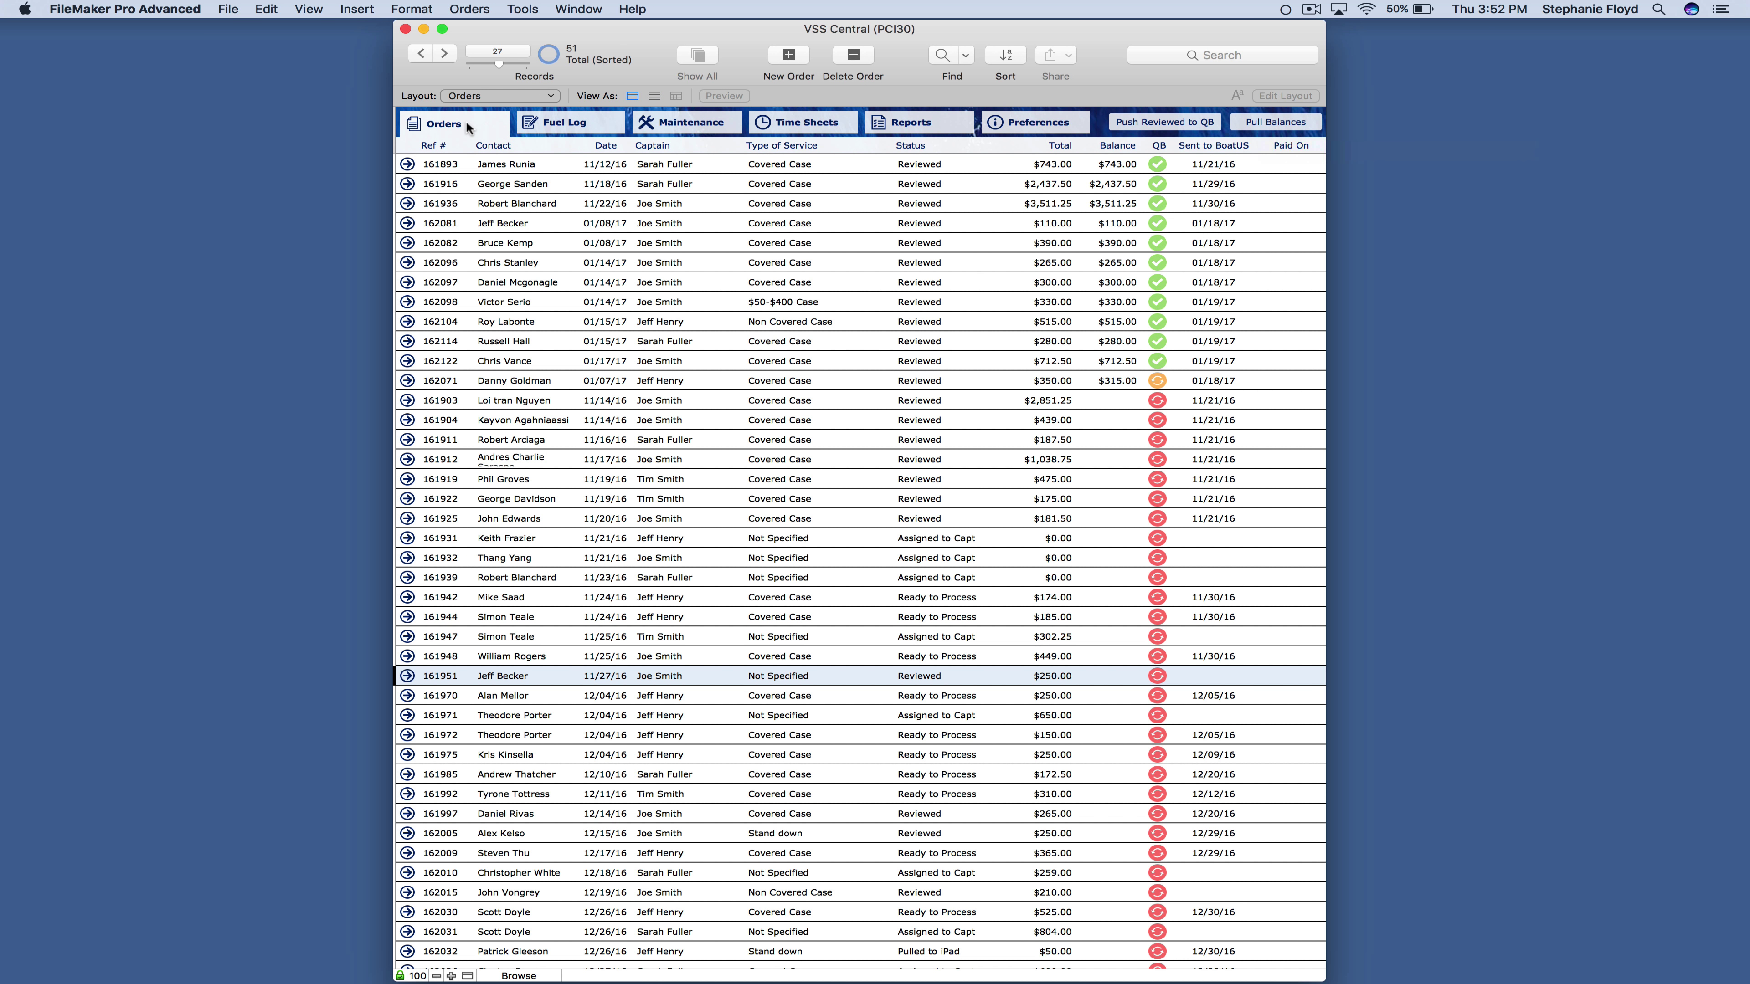
{"action": "left_click", "coordinate": [466, 122]}
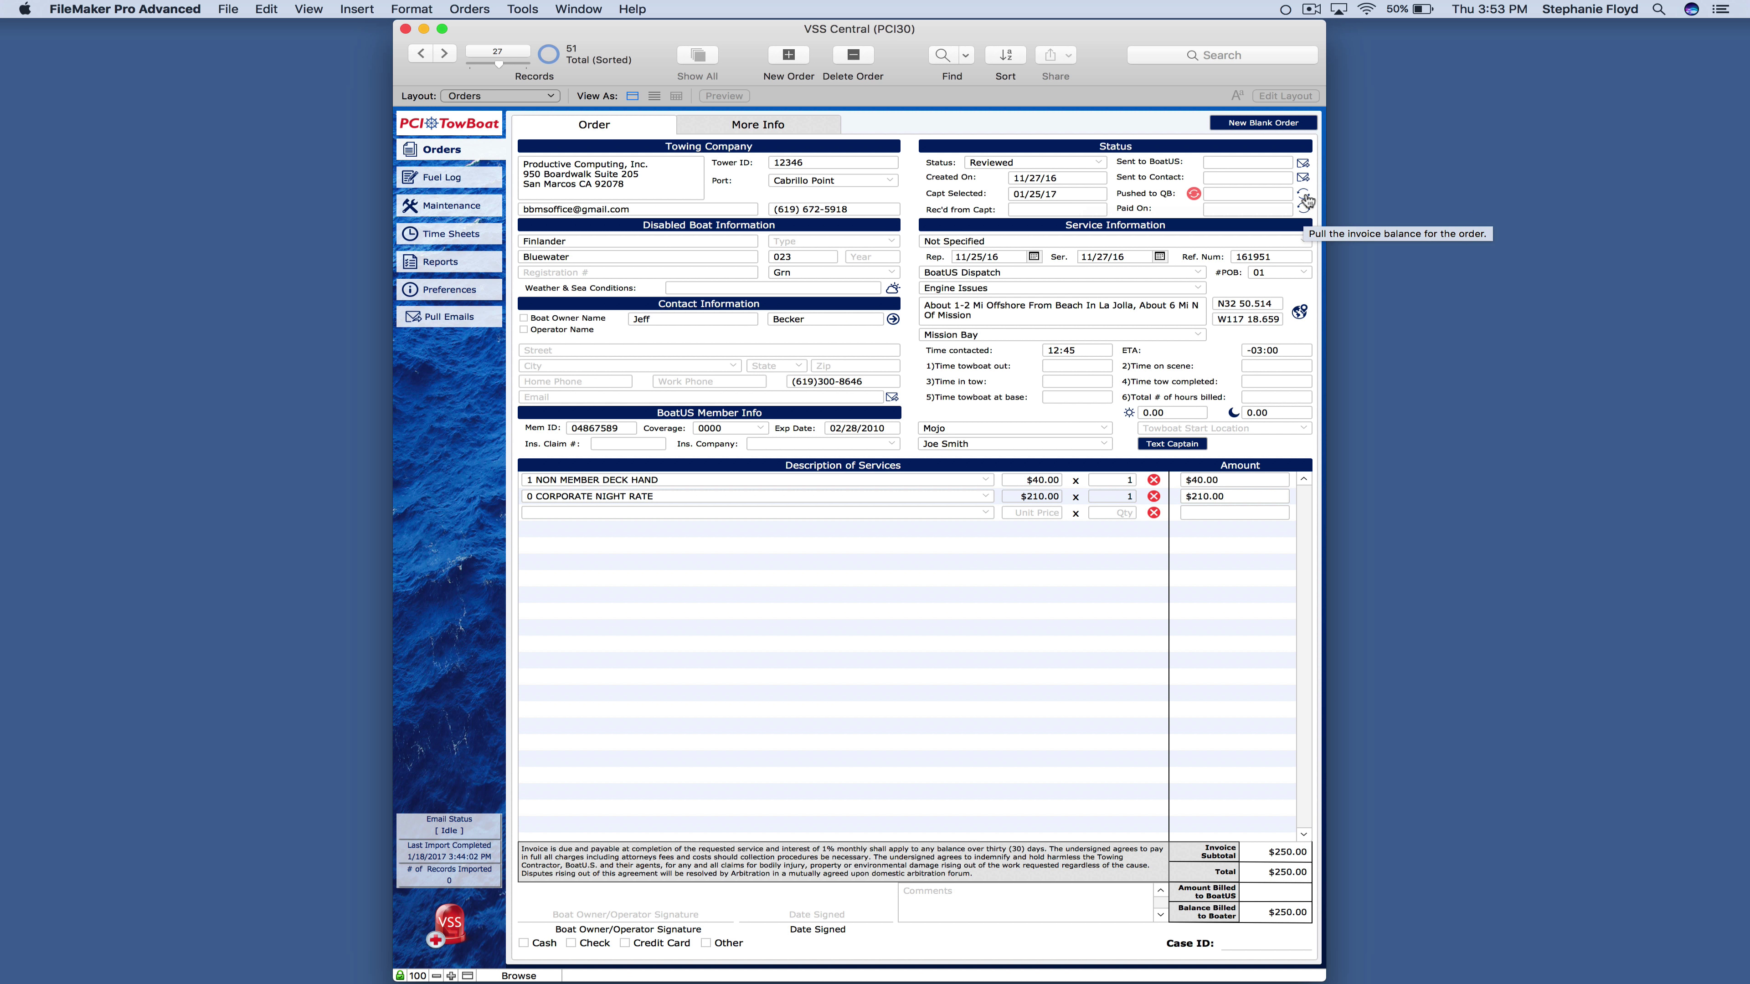
{"action": "left_click", "coordinate": [460, 157]}
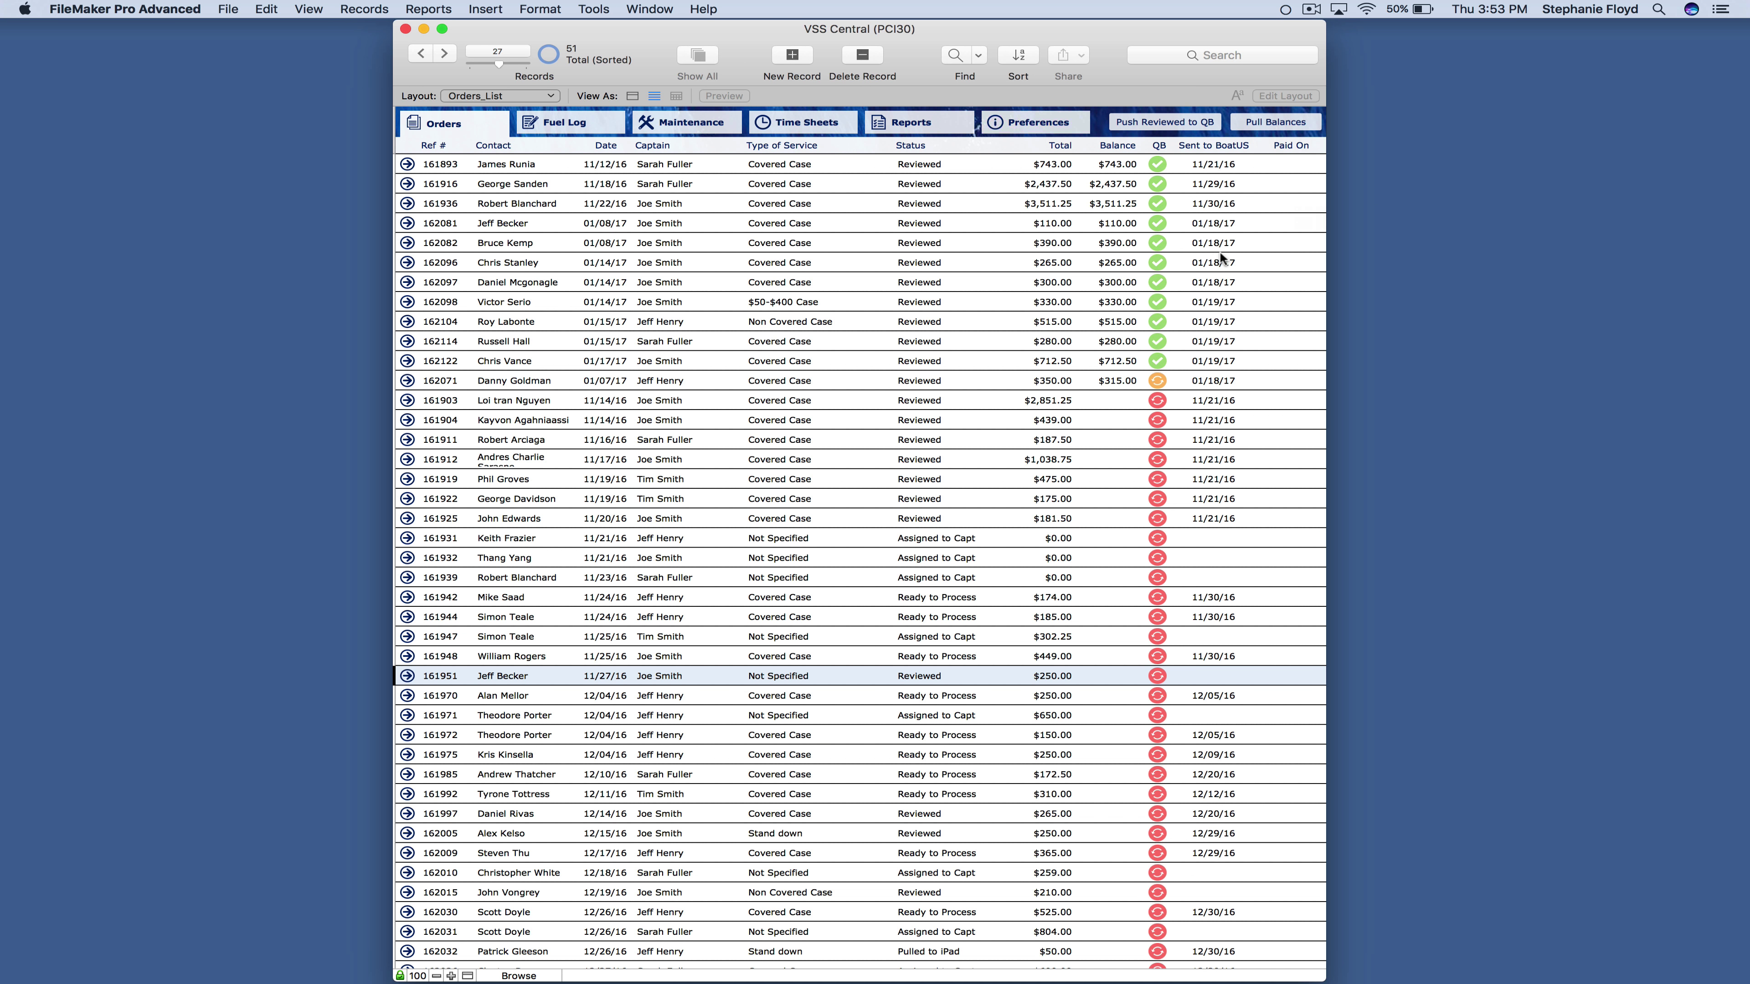
Open the fuel log and start a new fuel entry dated 1/31/2017.
{"action": "left_click", "coordinate": [596, 129]}
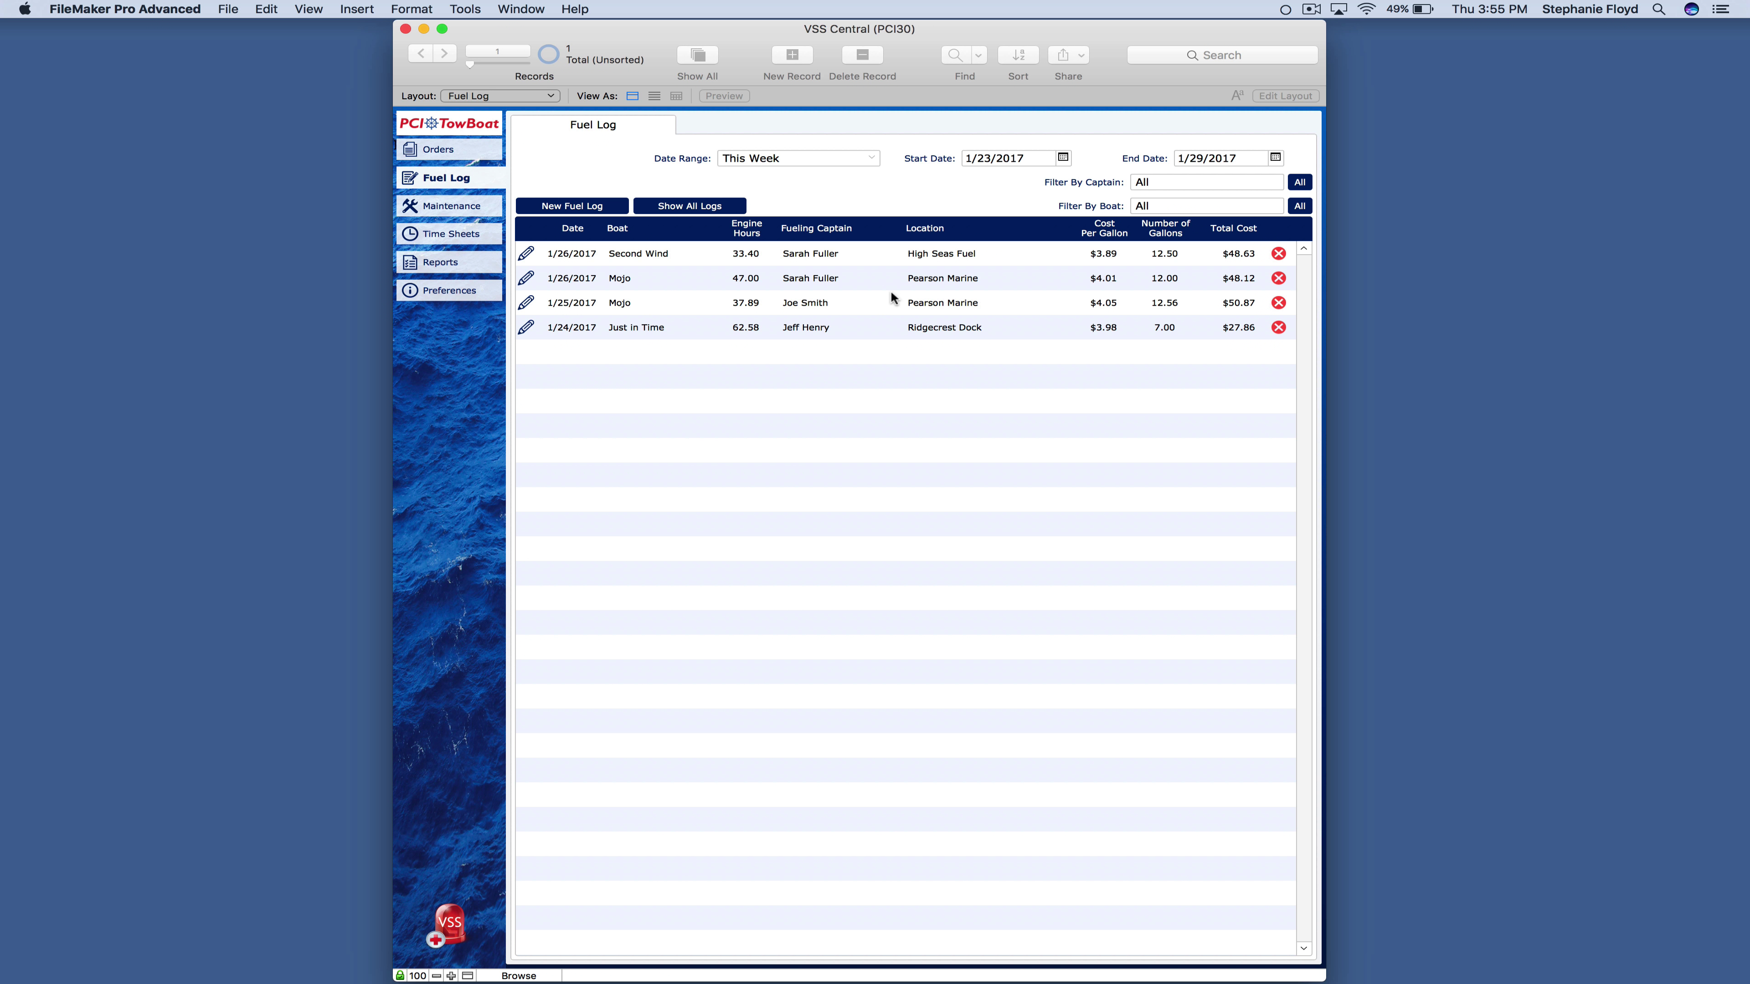
{"action": "left_click", "coordinate": [615, 203]}
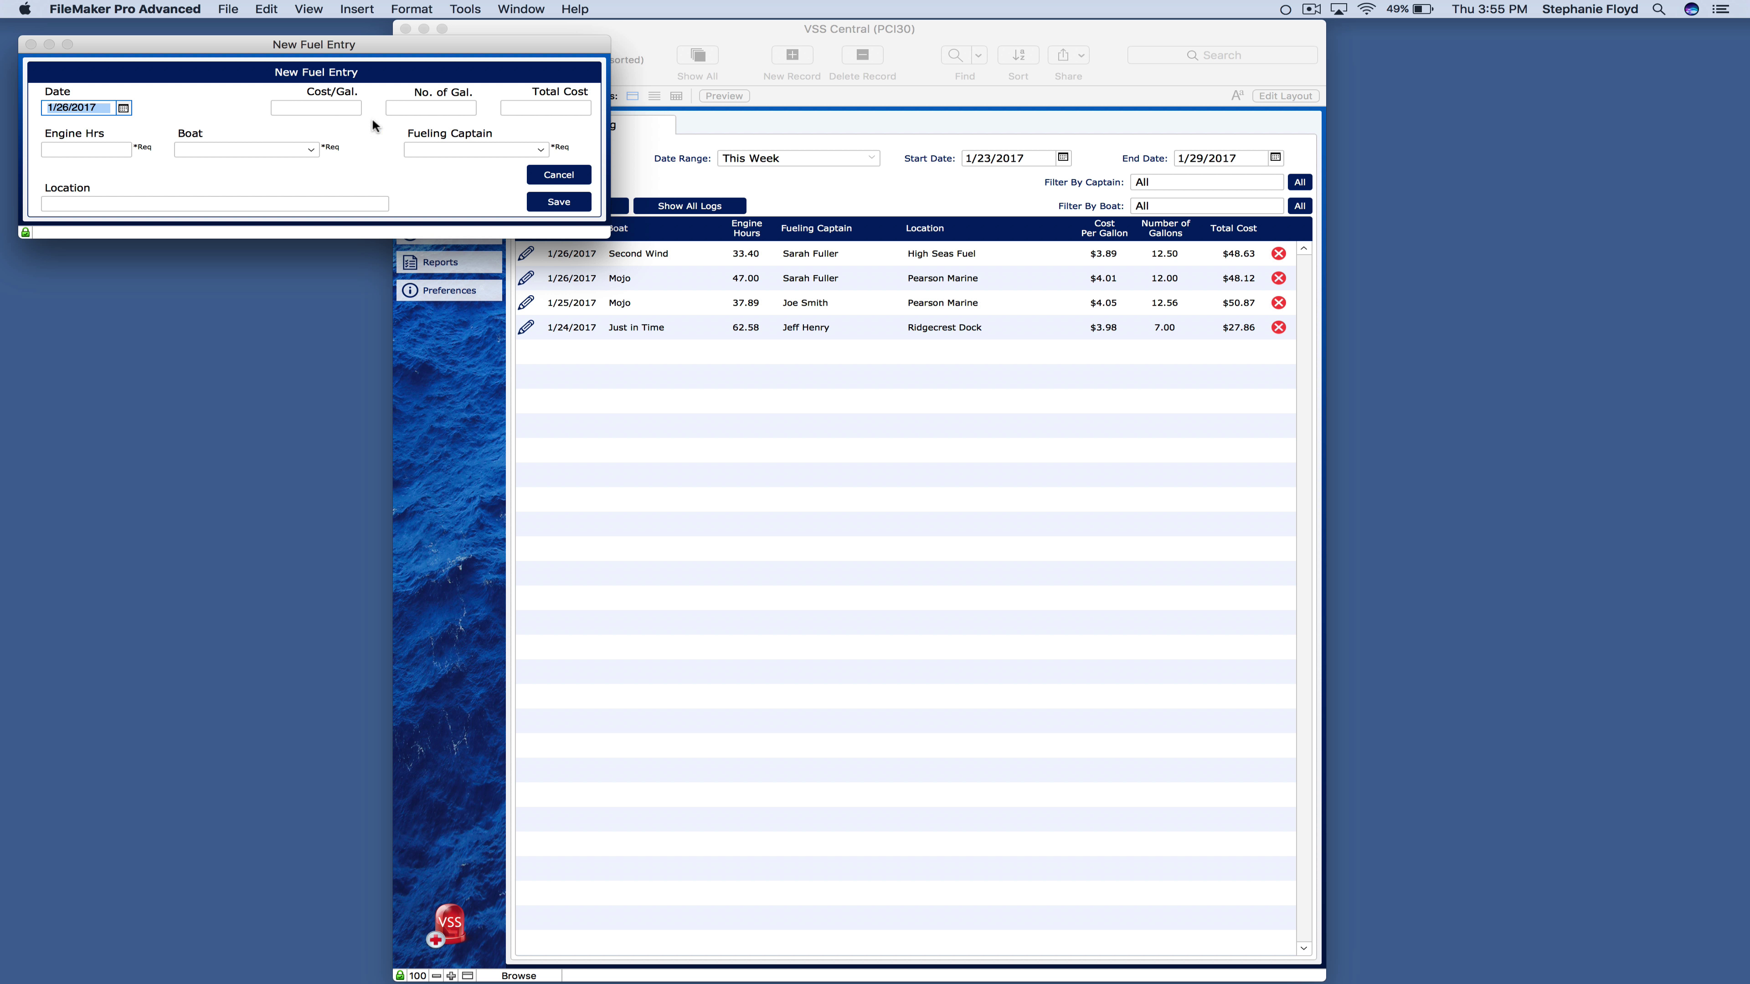
{"action": "left_click", "coordinate": [125, 108]}
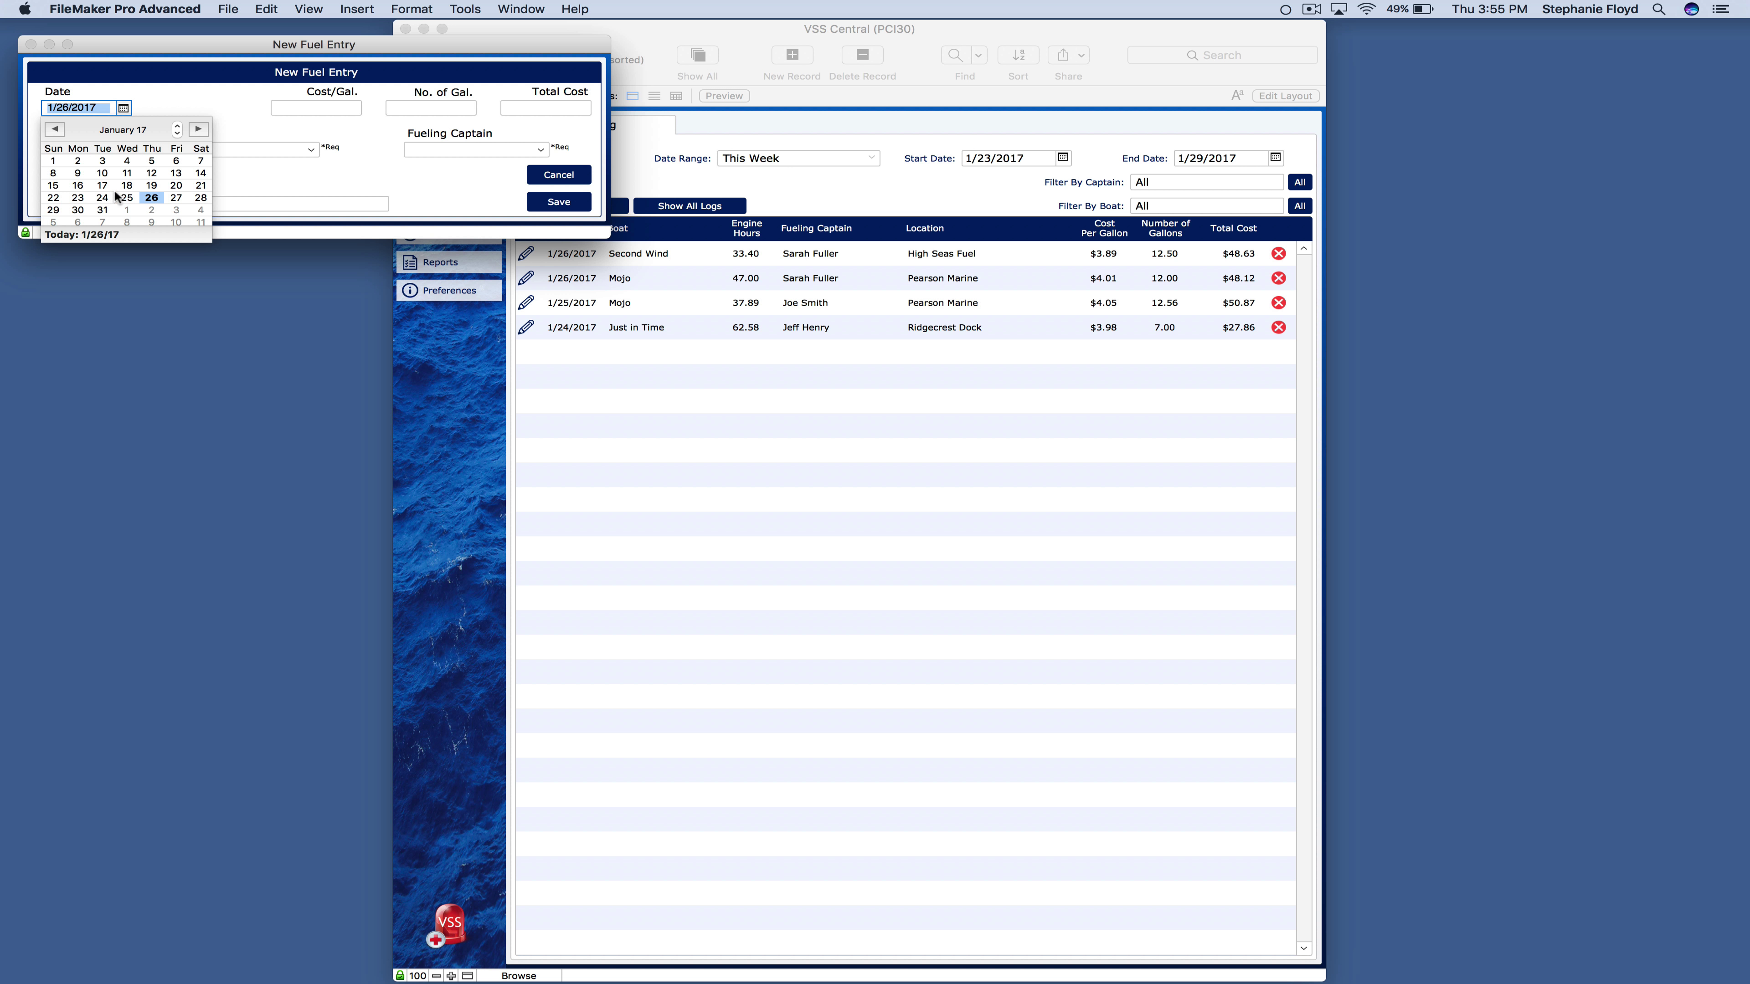
{"action": "left_click", "coordinate": [102, 210]}
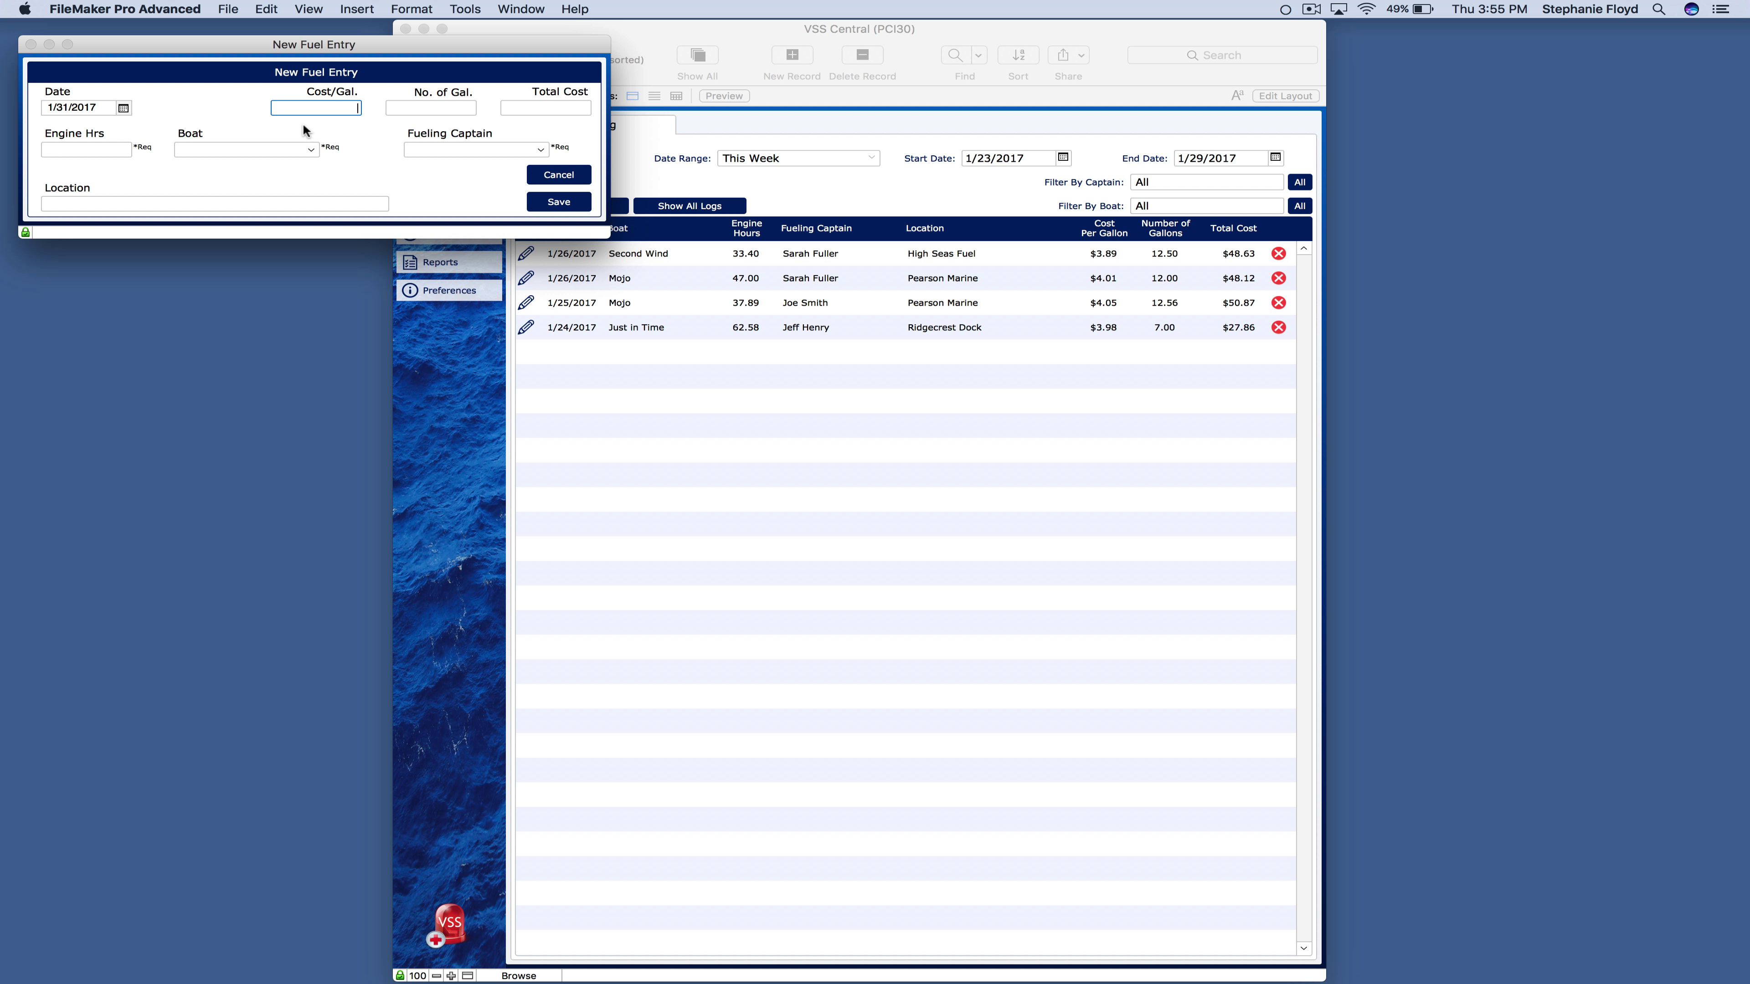
Enter a cost per gallon of 4.01 and a total cost of 50 in the fuel entry.
{"action": "type", "text": "4.01"}
{"action": "left_click", "coordinate": [537, 107]}
{"action": "type", "text": "50"}
{"action": "left_click", "coordinate": [505, 122]}
Set the fuel entry's number of gallons to 13 and its total cost to 60.
{"action": "left_click", "coordinate": [451, 107]}
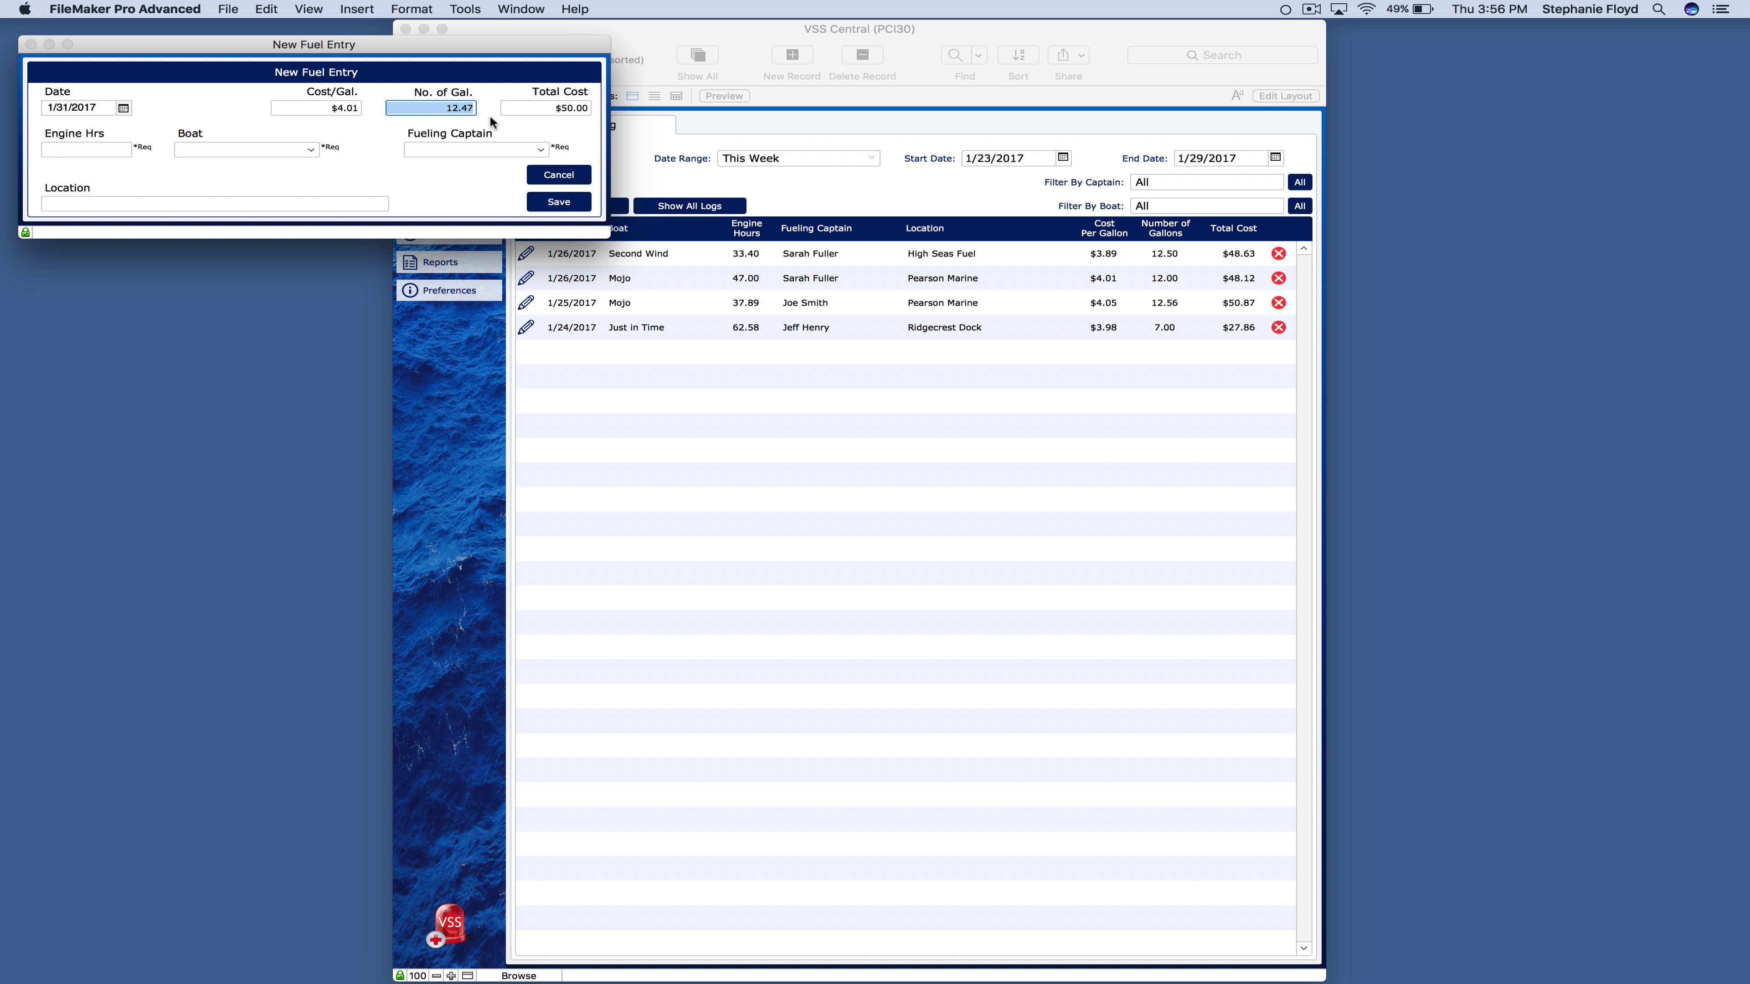
{"action": "type", "text": "13"}
{"action": "left_click", "coordinate": [532, 110]}
{"action": "triple_click", "coordinate": [560, 107]}
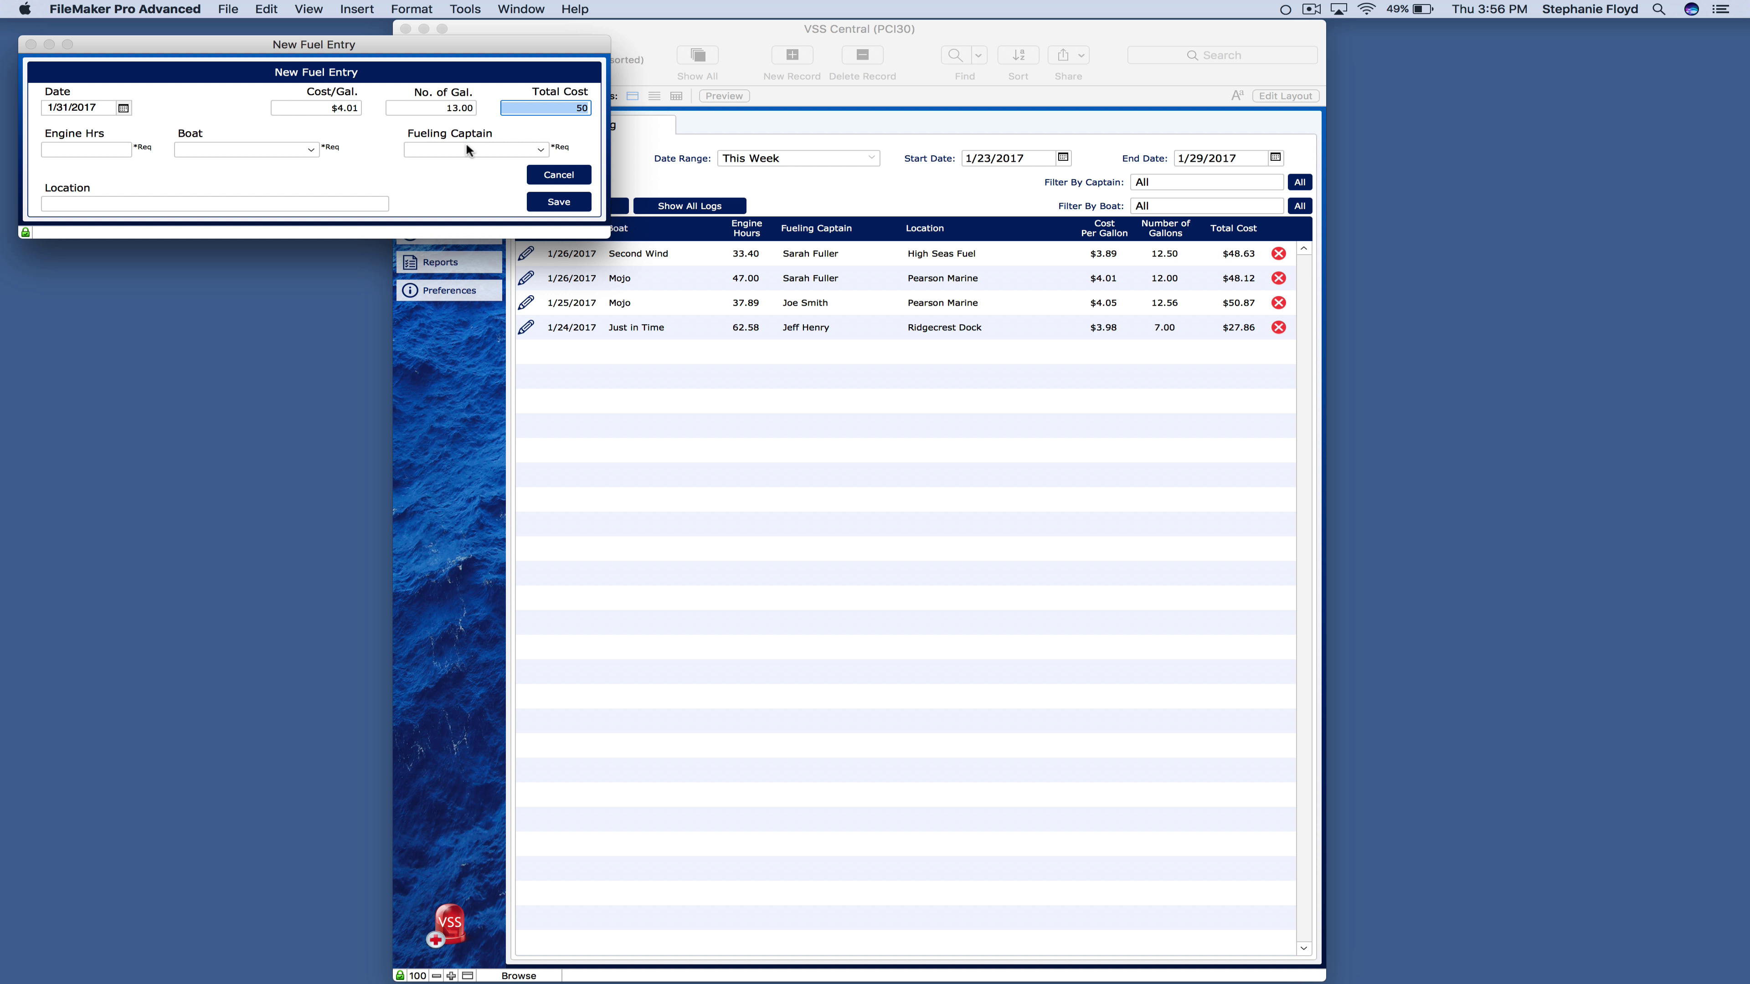
{"action": "type", "text": "60"}
{"action": "left_click", "coordinate": [357, 146]}
{"action": "key", "text": "BackSpace"}
{"action": "left_click", "coordinate": [368, 133]}
Set the fuel entry's boat to Second Wind and its location to Ridgecrest Dock.
{"action": "left_click", "coordinate": [231, 148]}
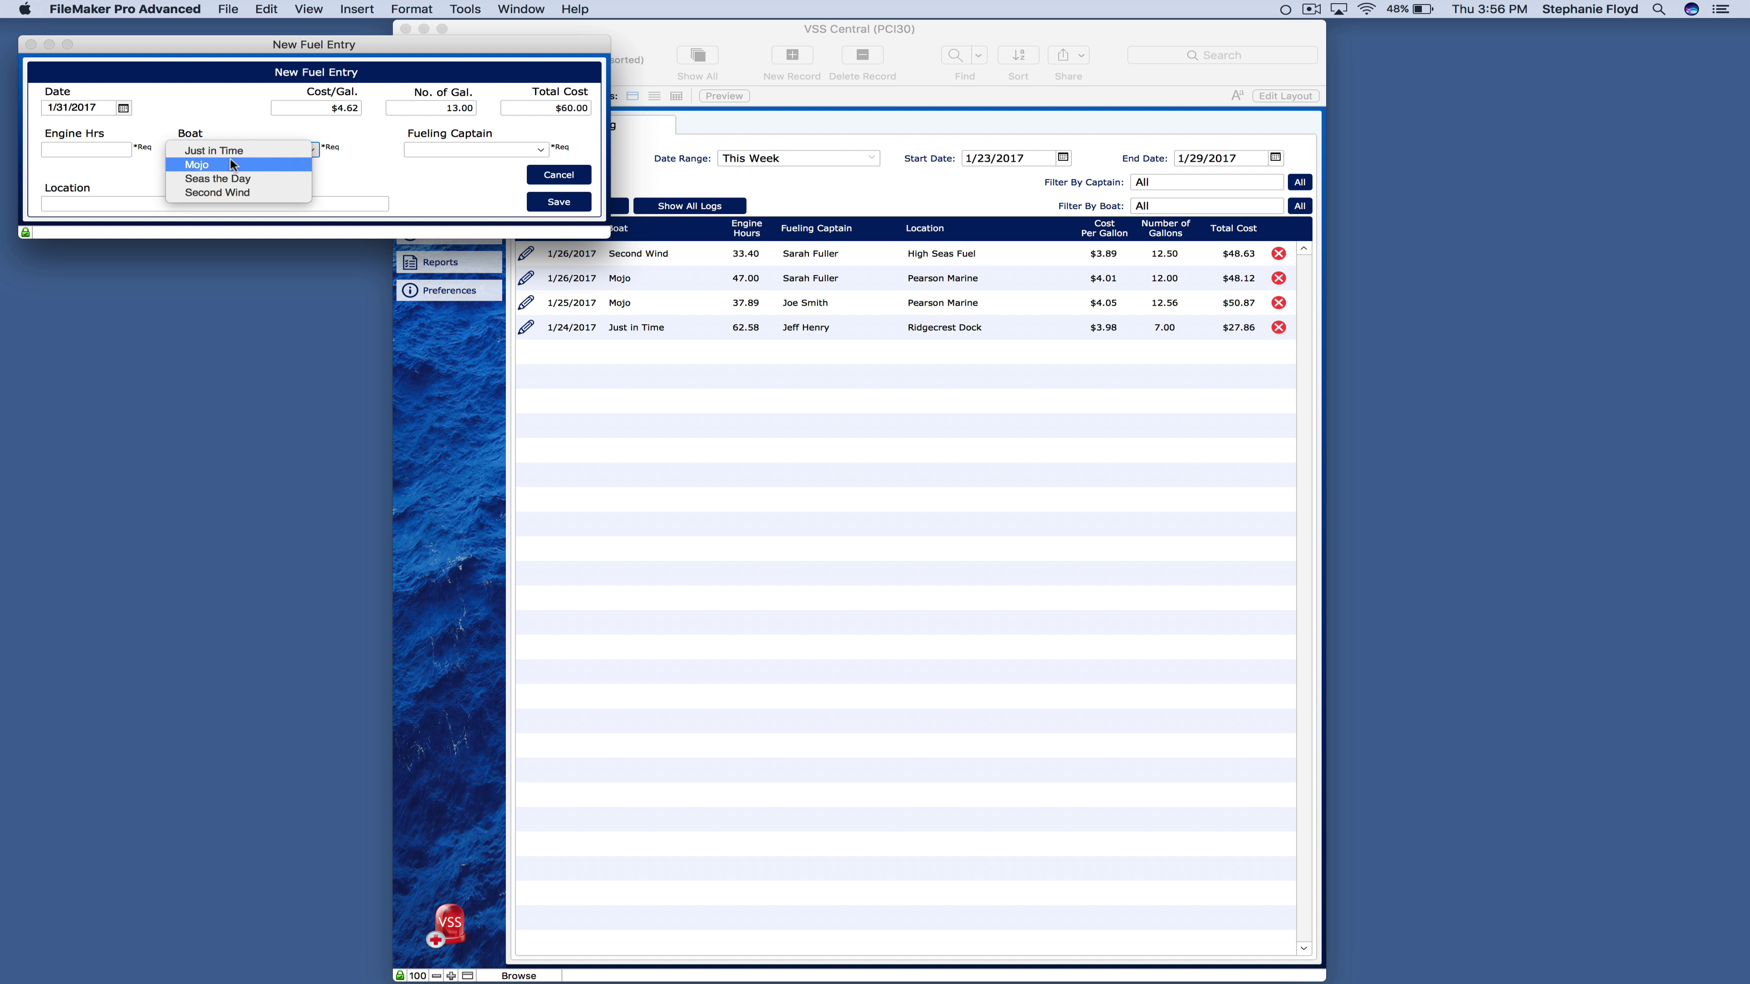
{"action": "left_click", "coordinate": [238, 191]}
{"action": "left_click", "coordinate": [247, 202]}
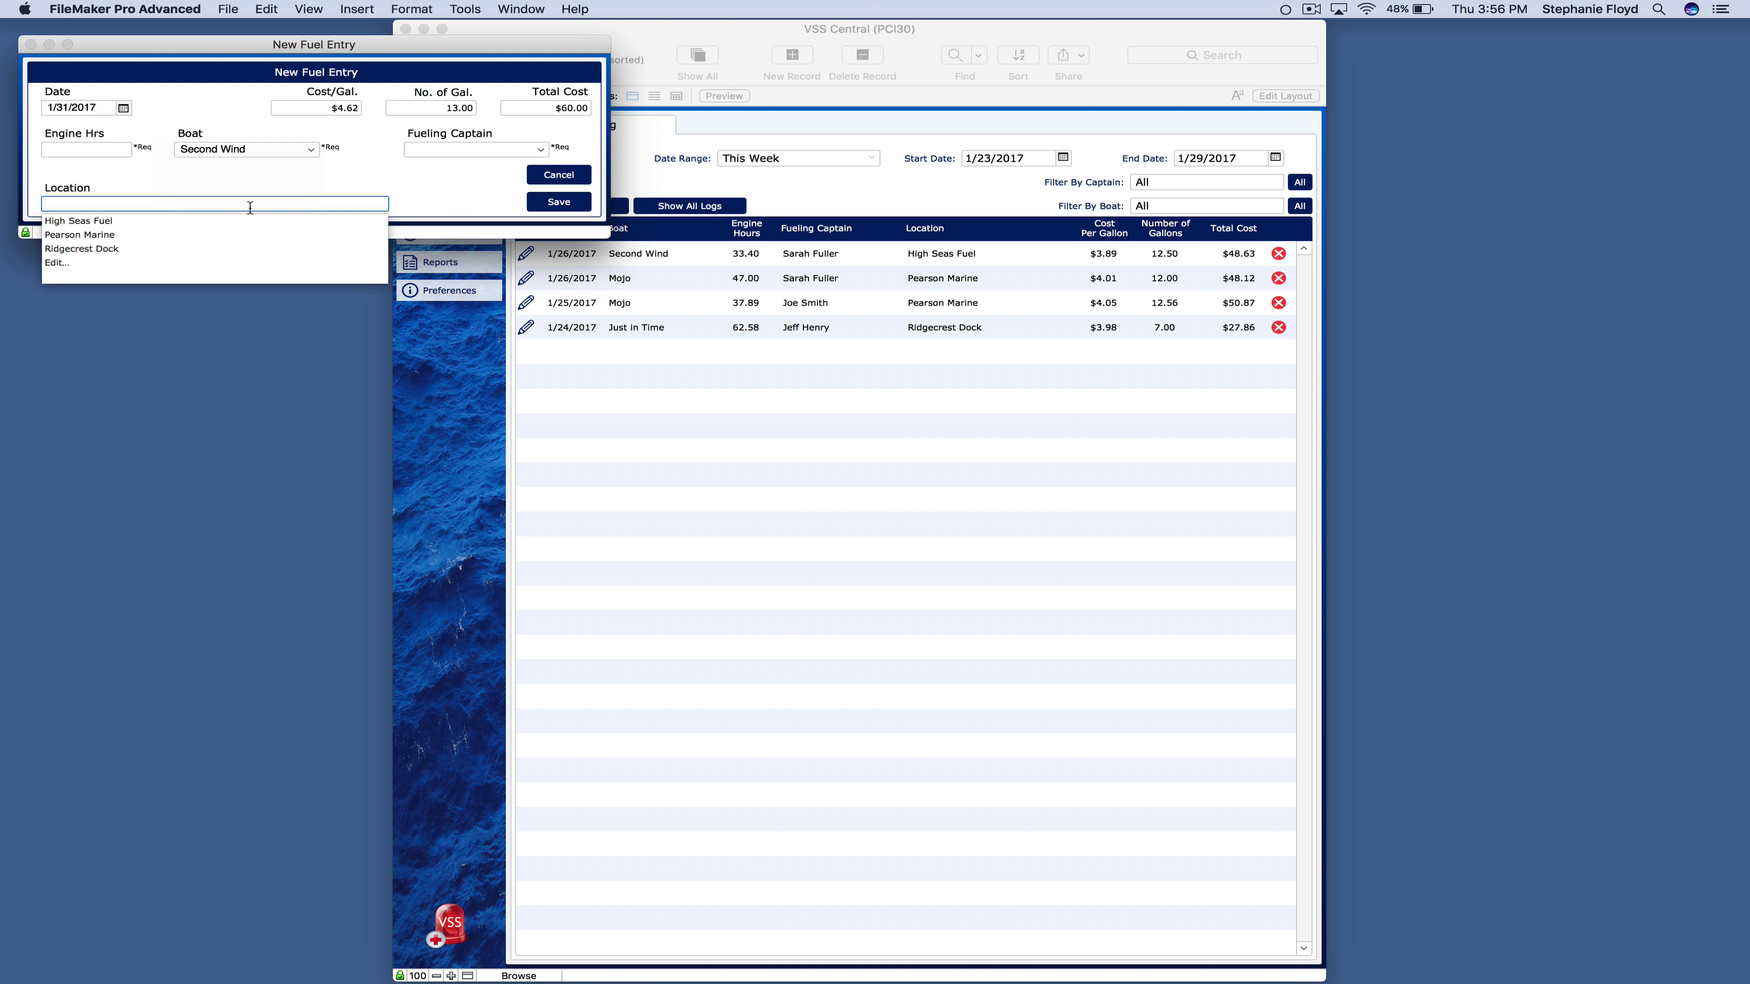
{"action": "left_click", "coordinate": [246, 248]}
Try to save the fuel entry, decline to use its future date, and change the date to 1/25/2017.
{"action": "left_click", "coordinate": [557, 205]}
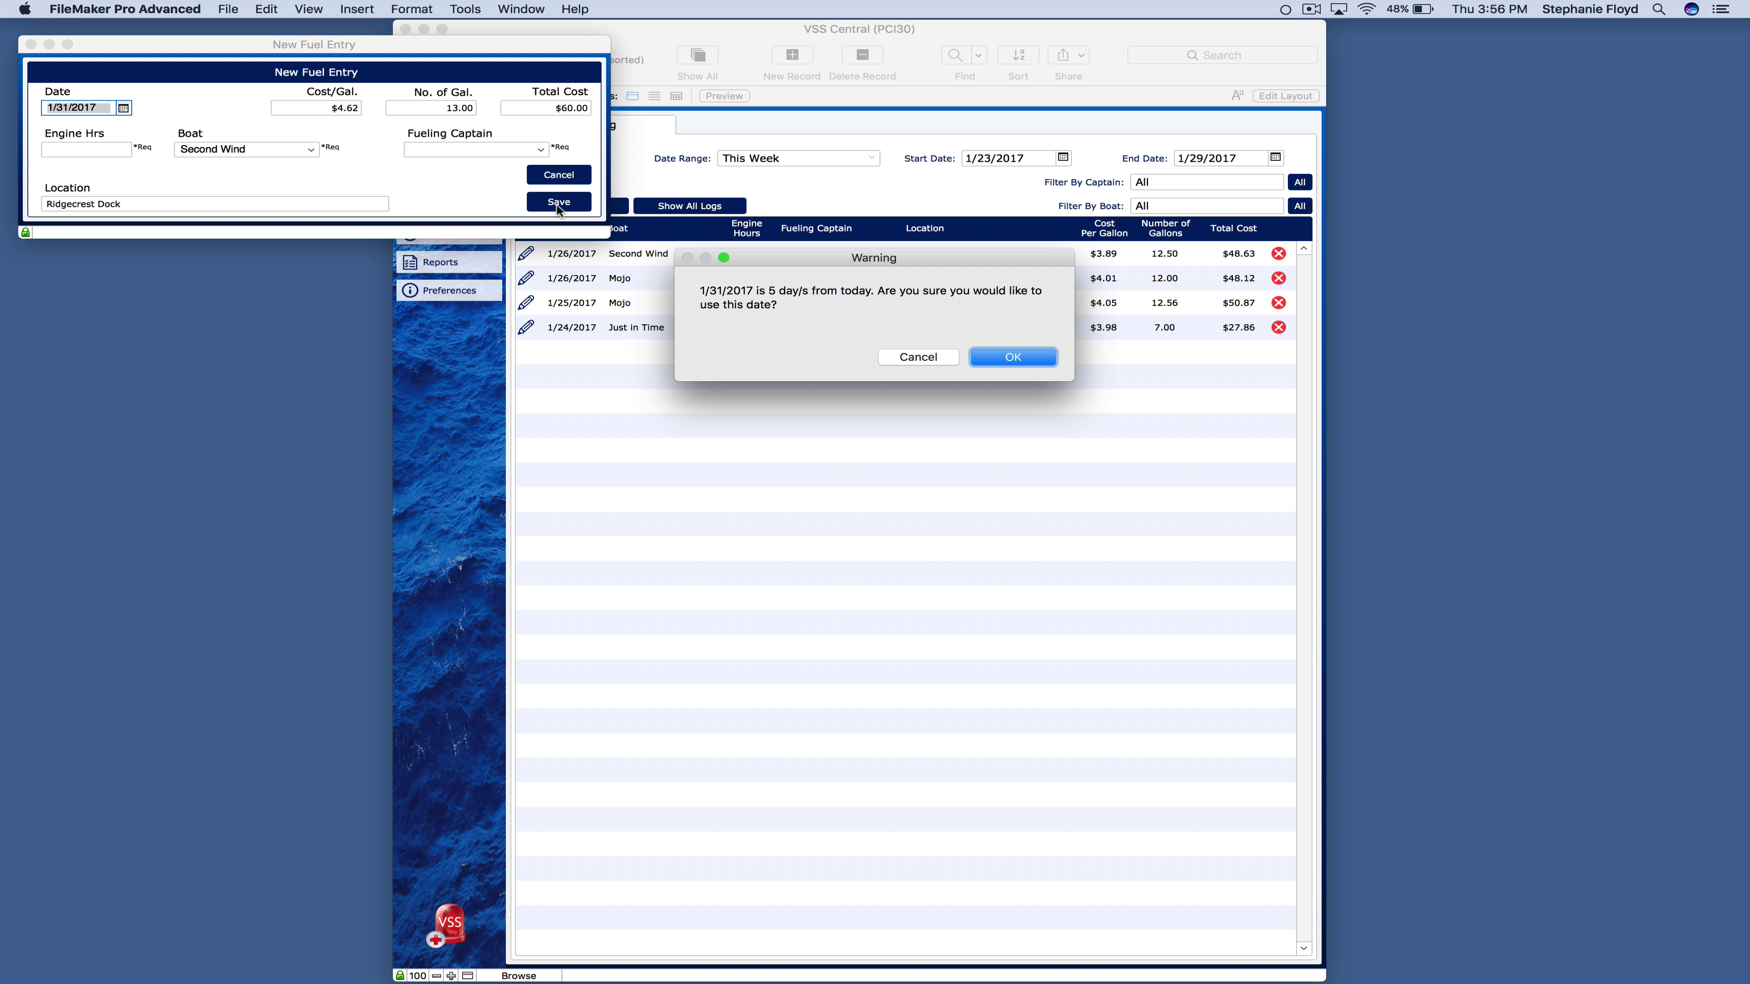
{"action": "left_click", "coordinate": [917, 357]}
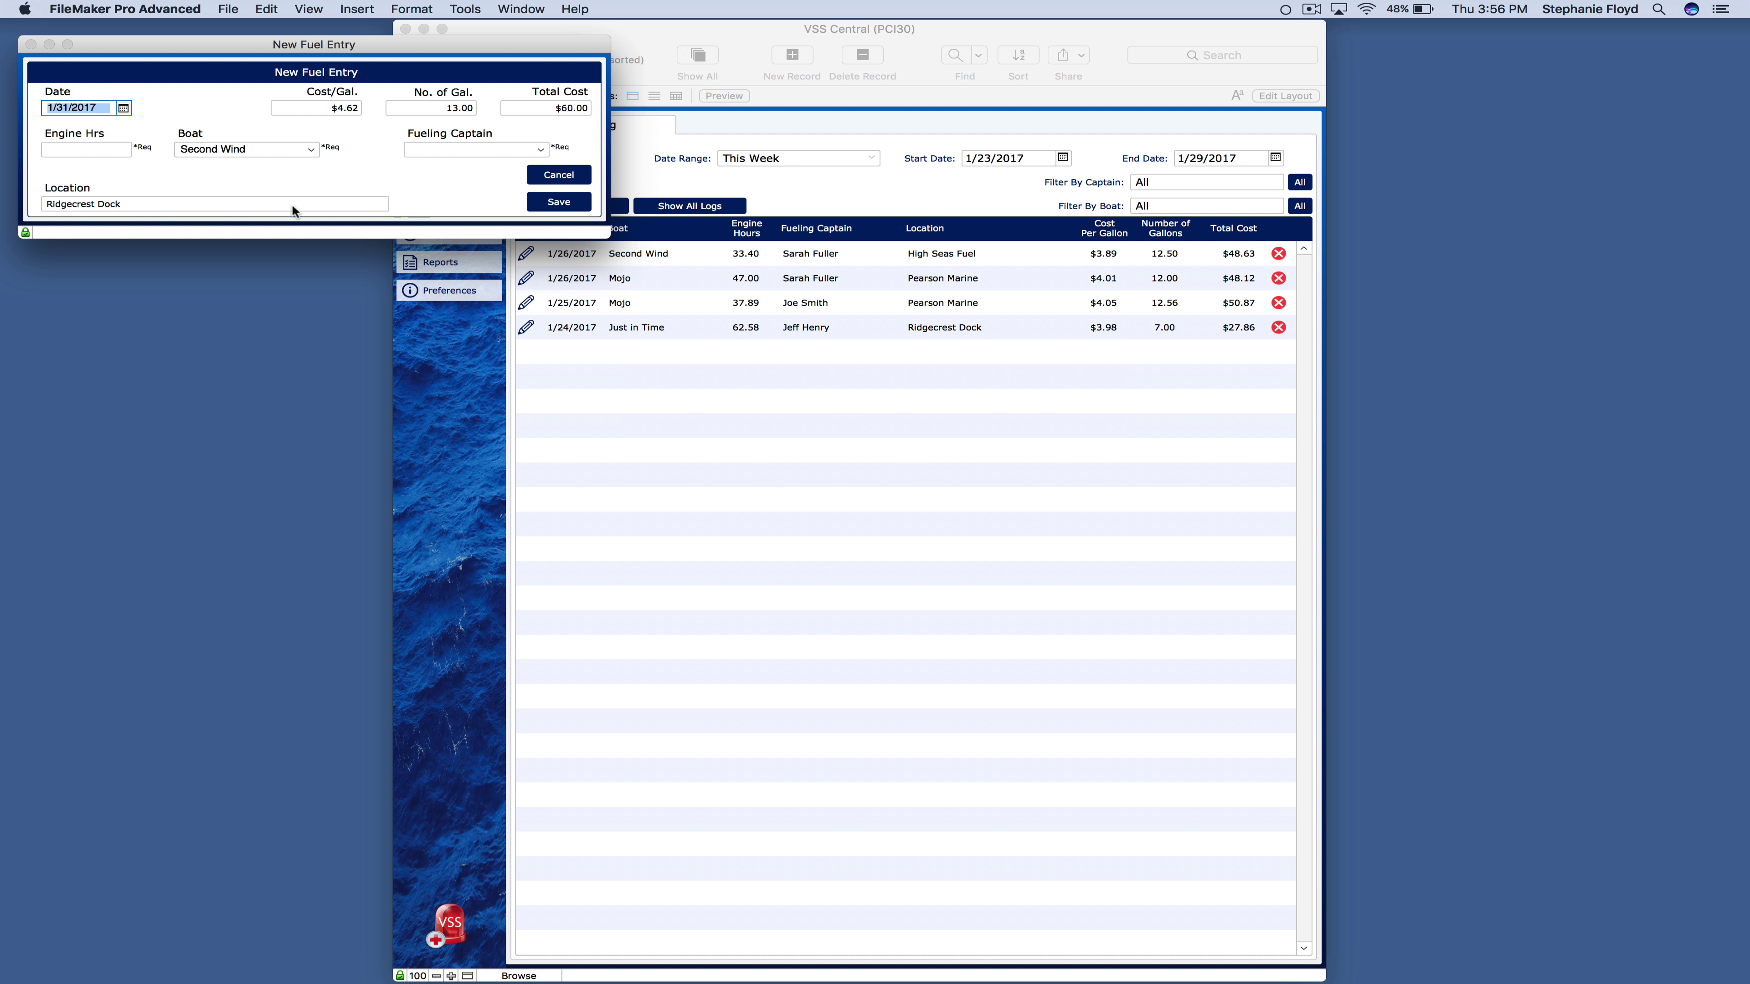
{"action": "left_click", "coordinate": [123, 108]}
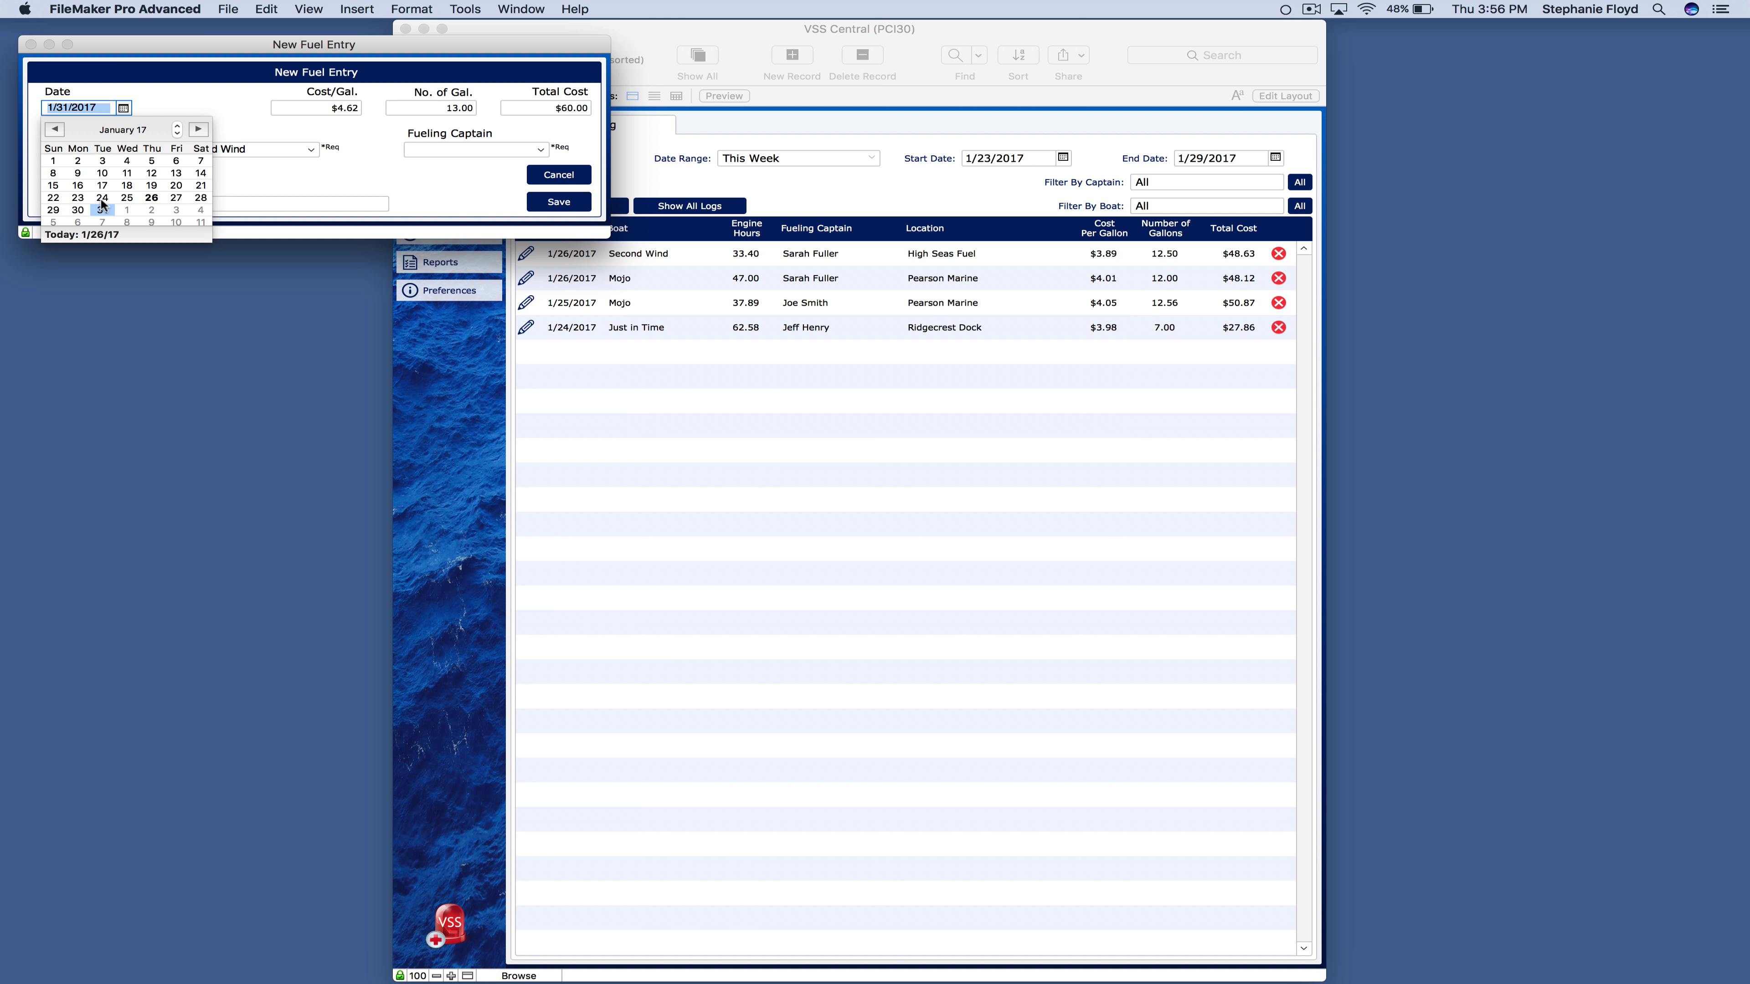
{"action": "left_click", "coordinate": [127, 199]}
{"action": "key", "text": "Tab"}
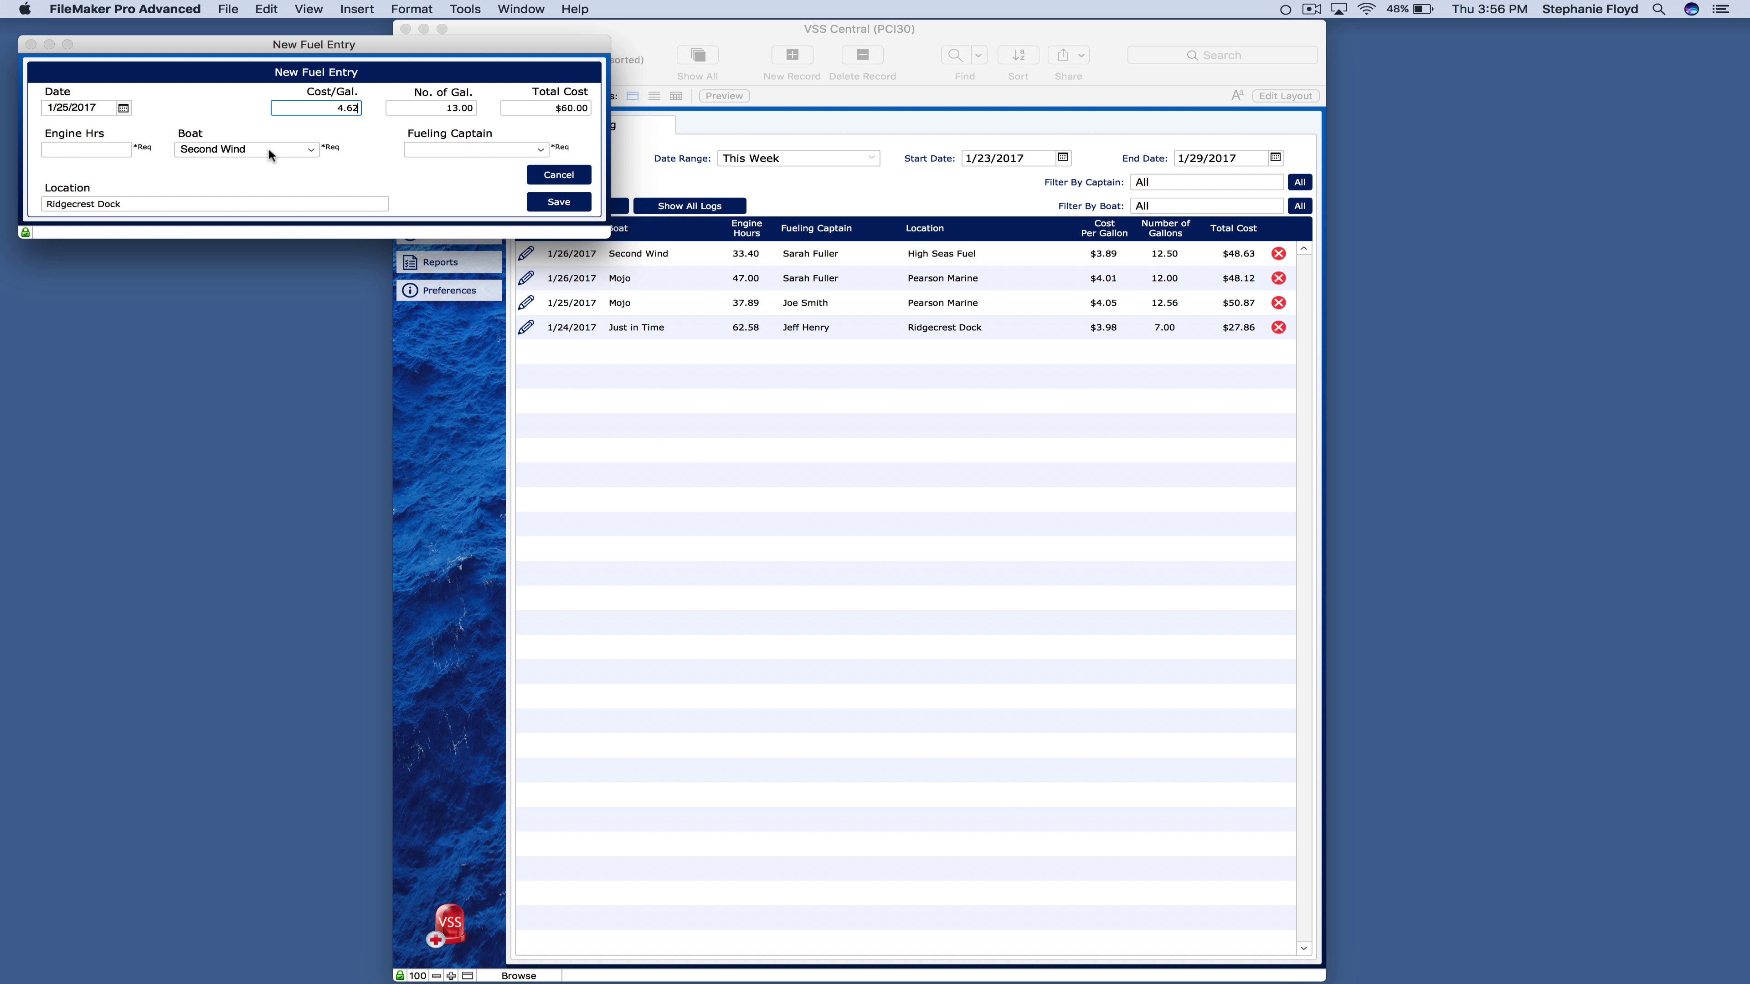
Try to save the fuel entry without engine hours, and enter 40 engine hours for the boat.
{"action": "left_click", "coordinate": [561, 202]}
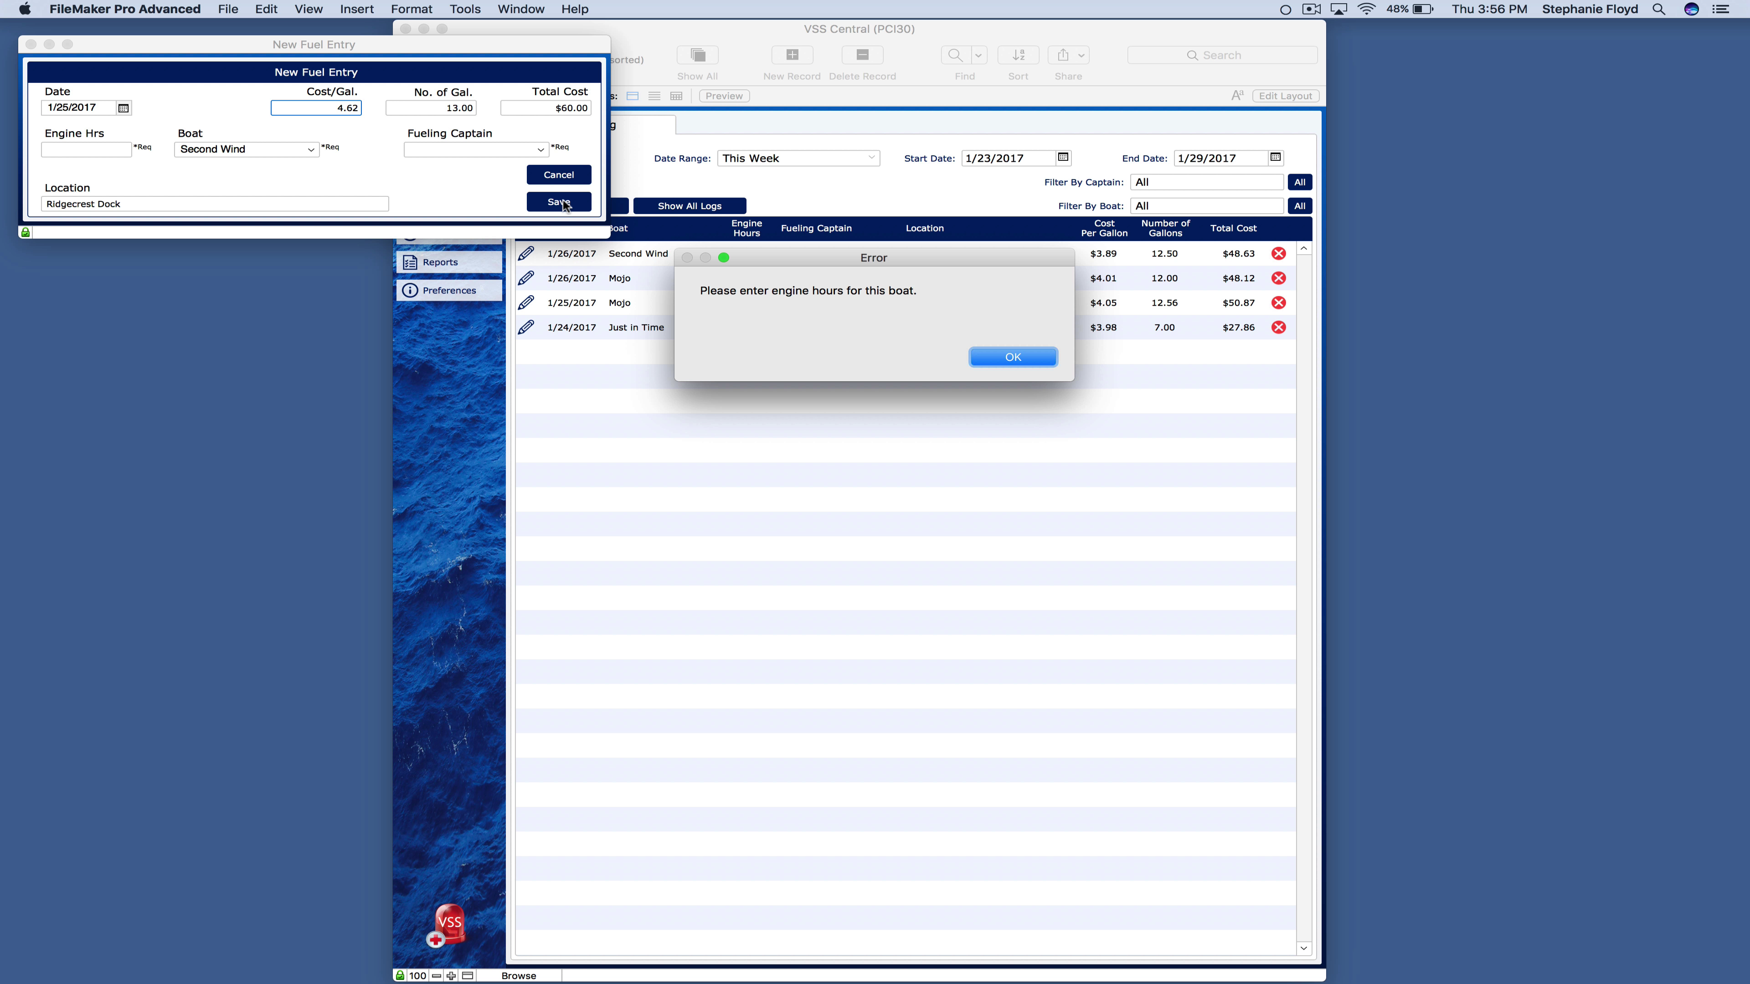
{"action": "left_click", "coordinate": [997, 355]}
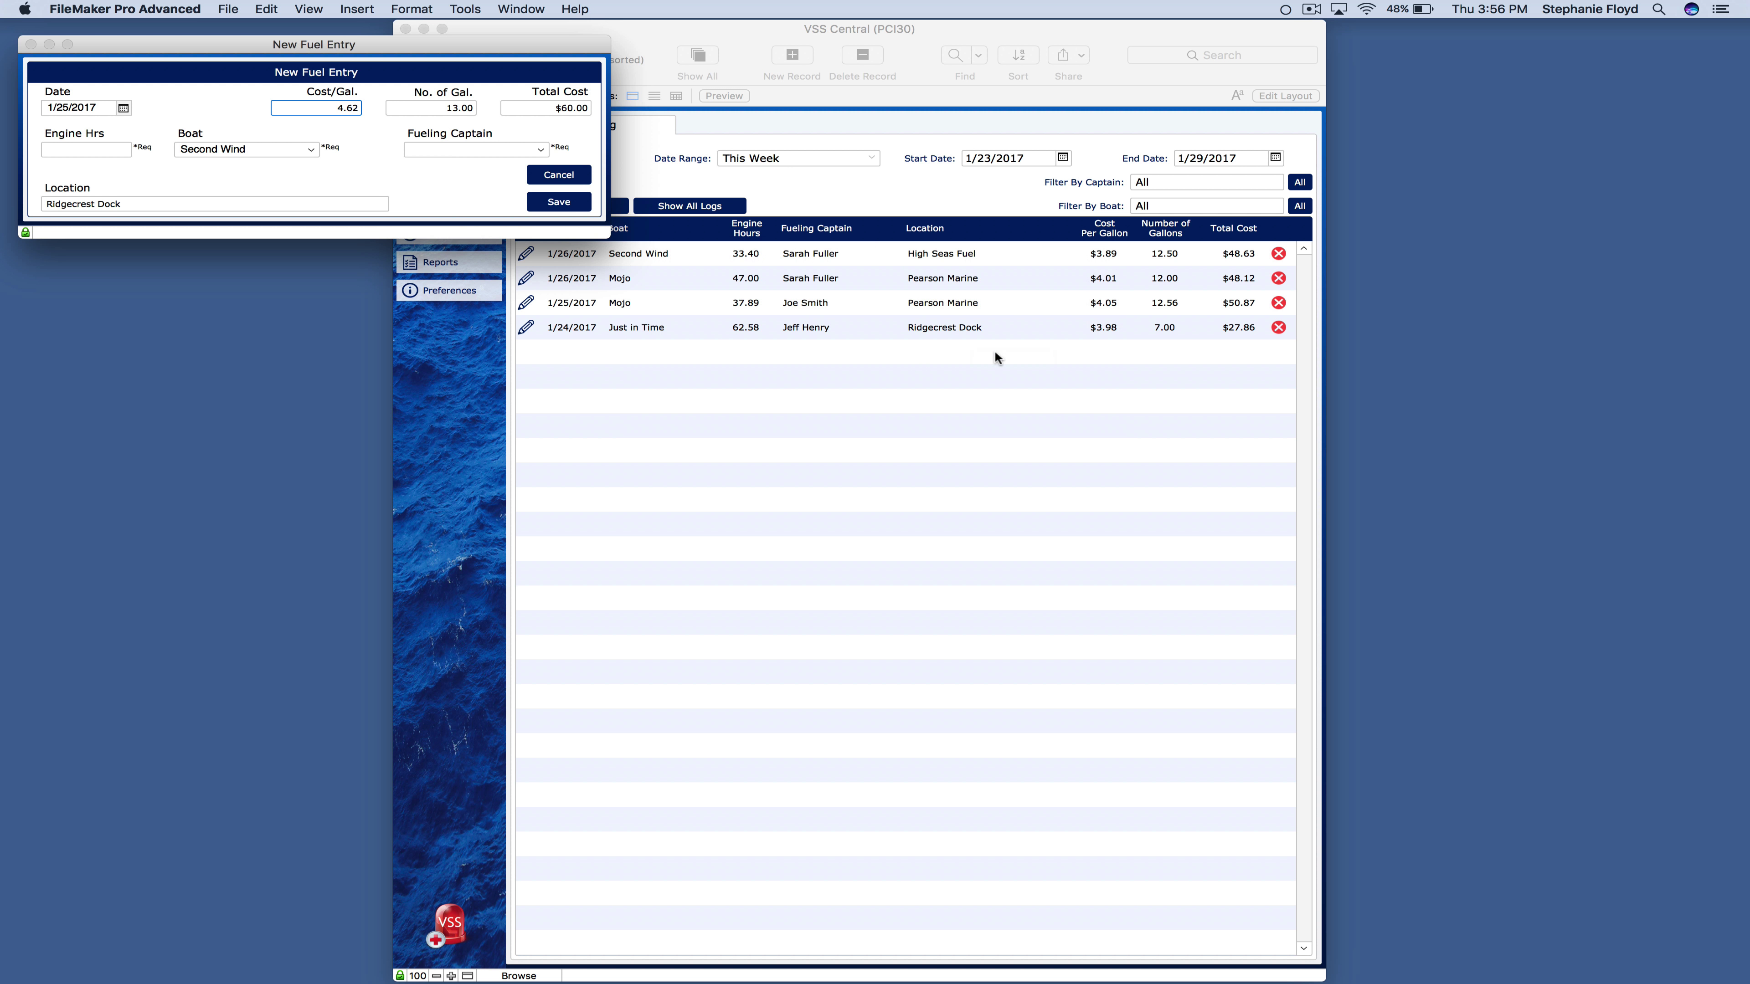
{"action": "left_click", "coordinate": [102, 150]}
{"action": "type", "text": "40"}
Try to save the fuel entry without a captain, and select the same fueling captain as on the 1/26/2017 logs.
{"action": "left_click", "coordinate": [548, 203]}
{"action": "left_click", "coordinate": [1005, 357]}
{"action": "left_click", "coordinate": [476, 150]}
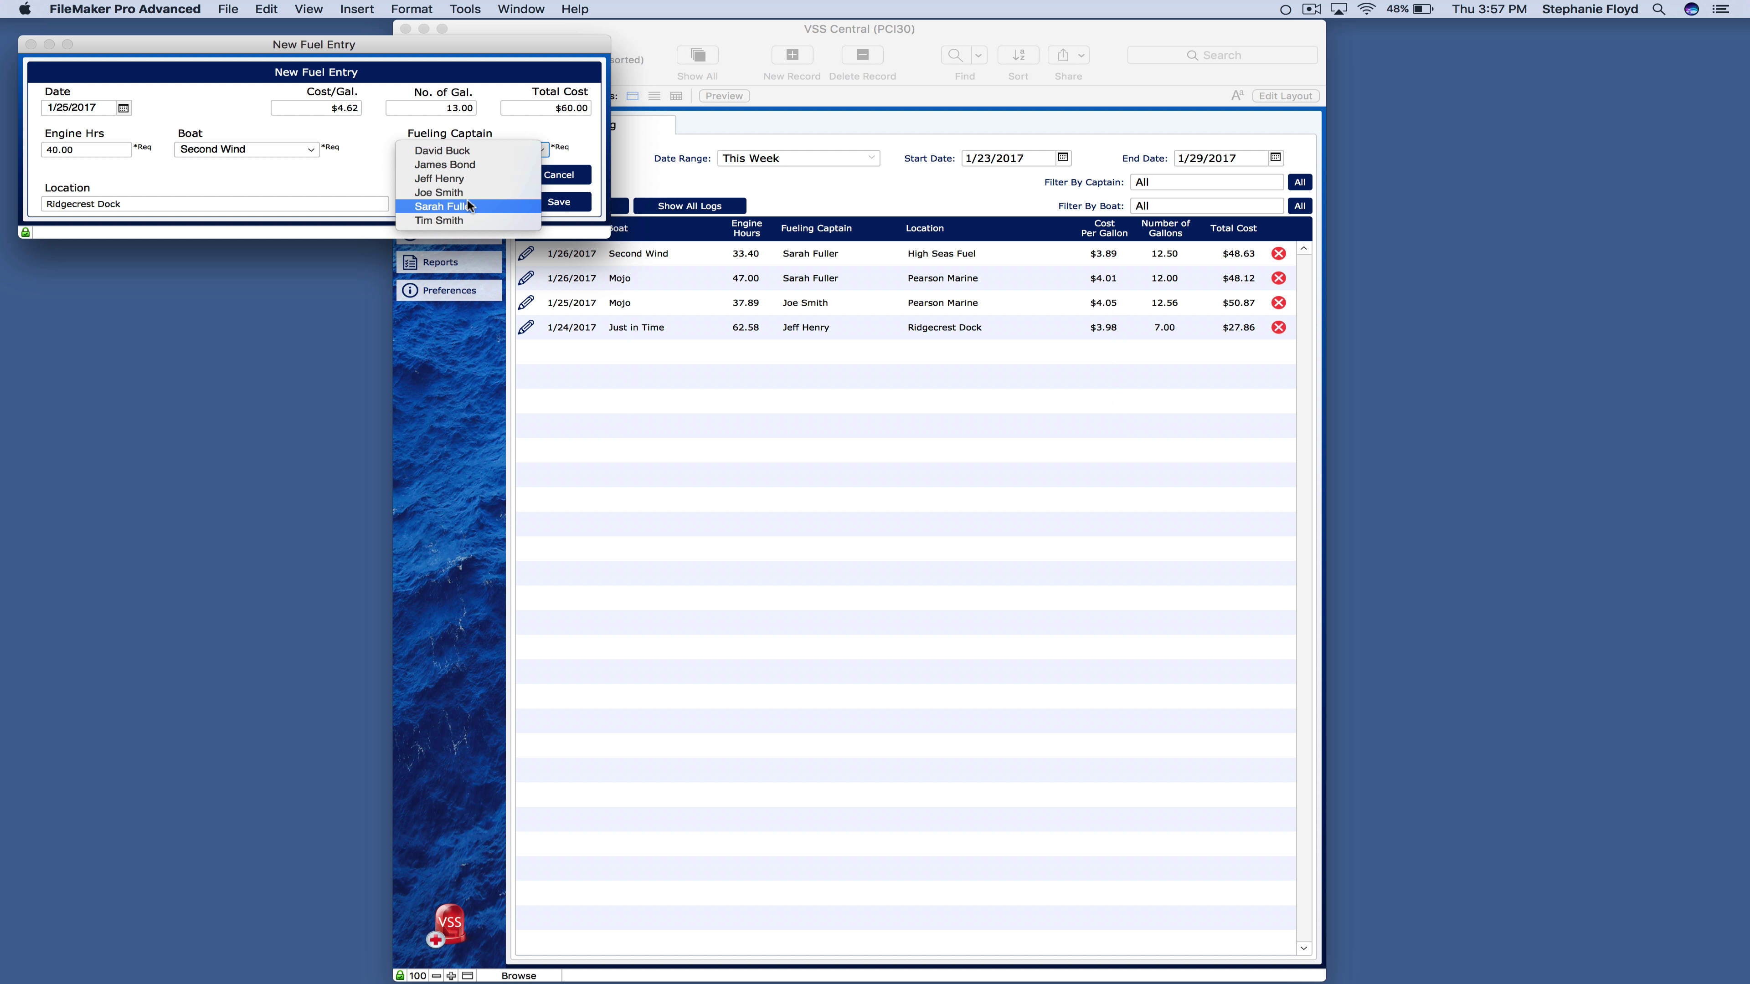
{"action": "left_click", "coordinate": [469, 199]}
Decline to save the fuel entry with conflicting engine hours, set the engine hours to 30, and save the entry.
{"action": "left_click", "coordinate": [557, 205]}
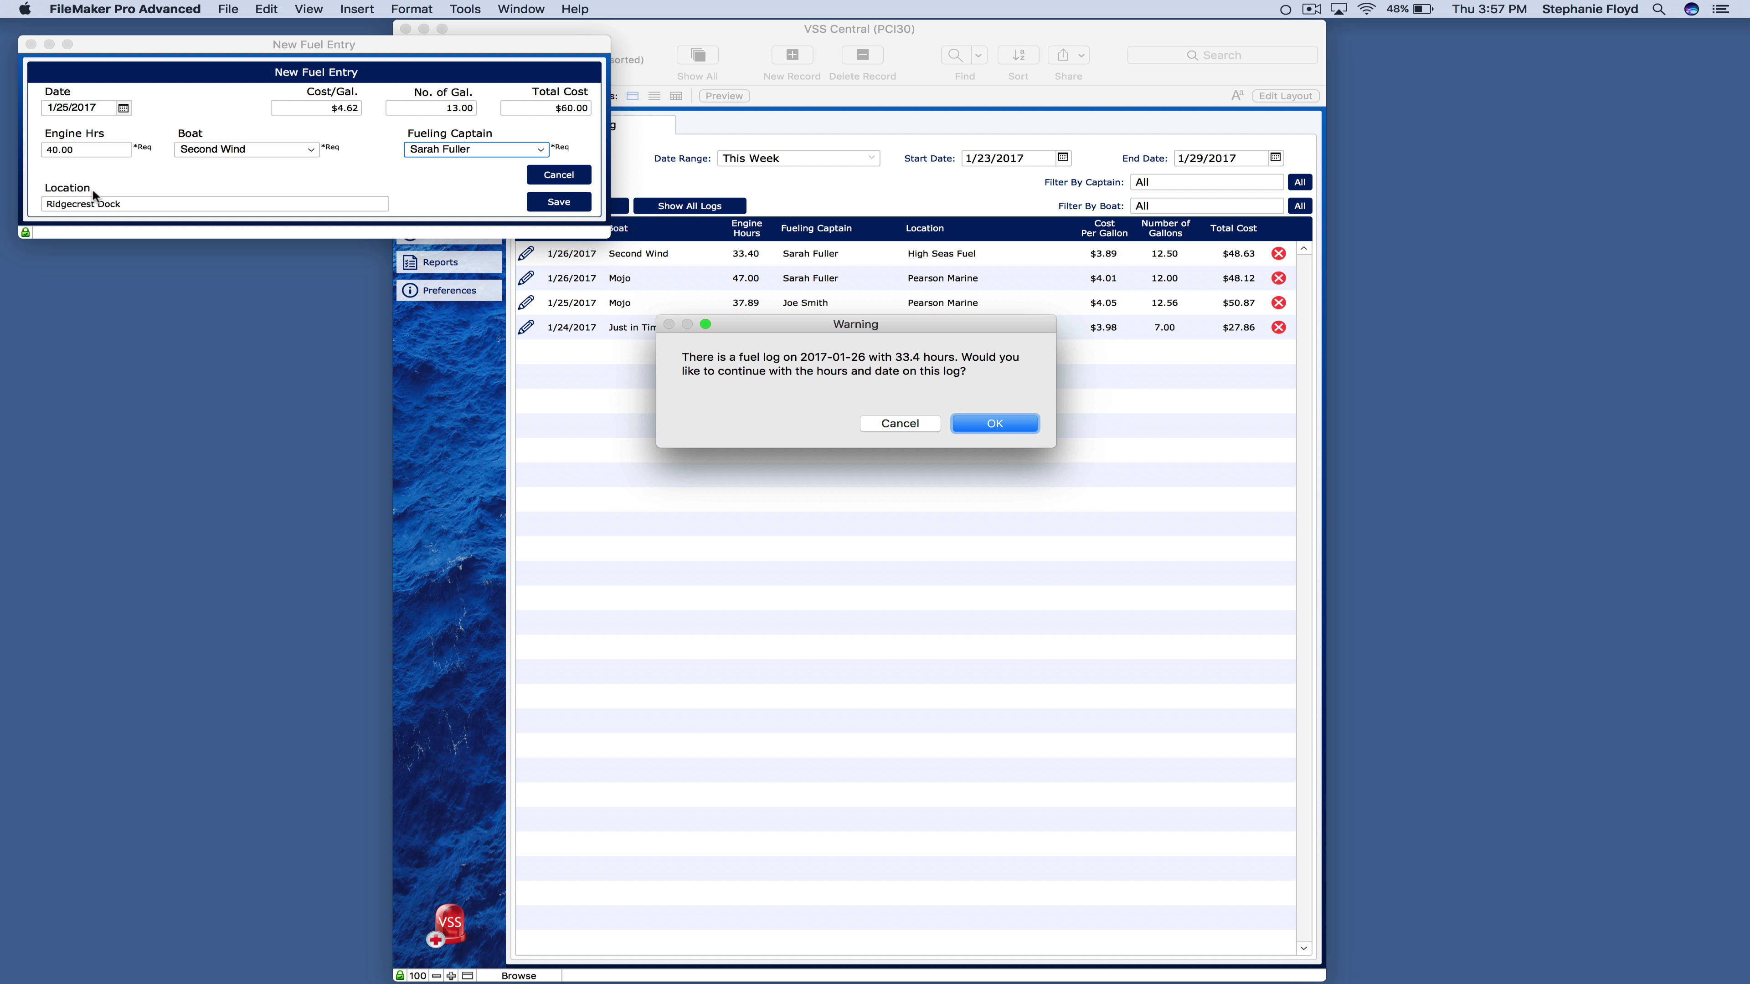
{"action": "left_click", "coordinate": [892, 425]}
{"action": "double_click", "coordinate": [86, 150]}
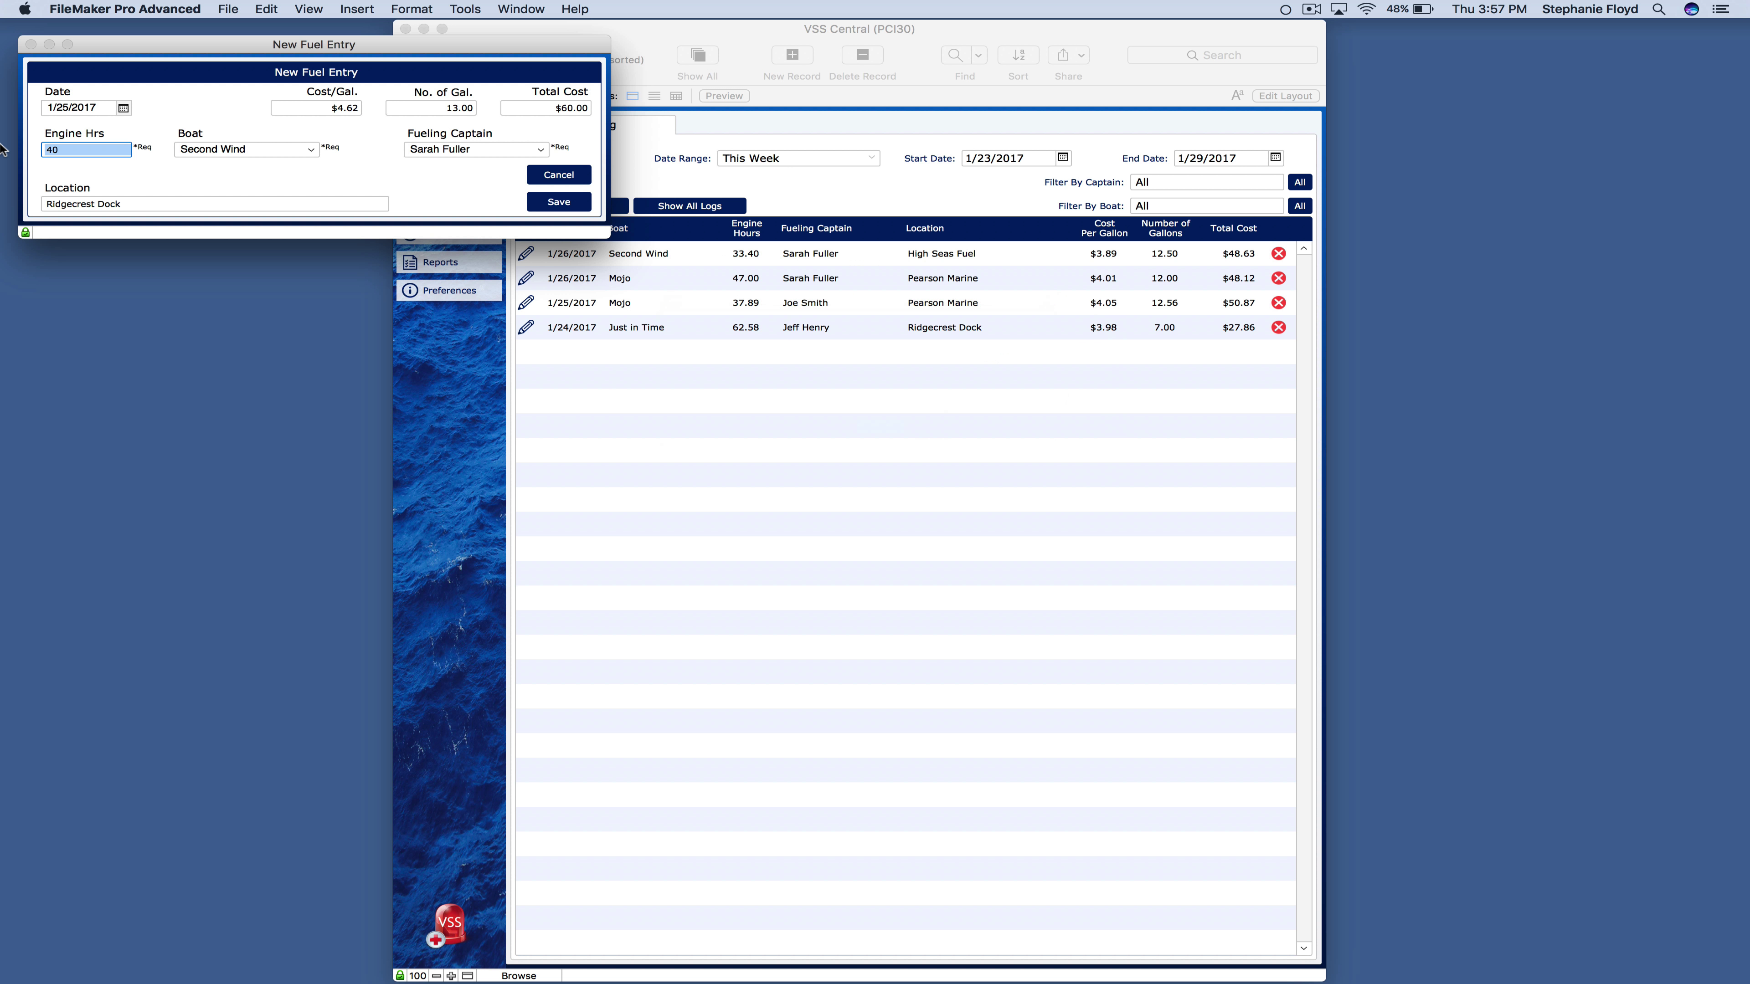
{"action": "type", "text": "30"}
{"action": "left_click", "coordinate": [384, 176]}
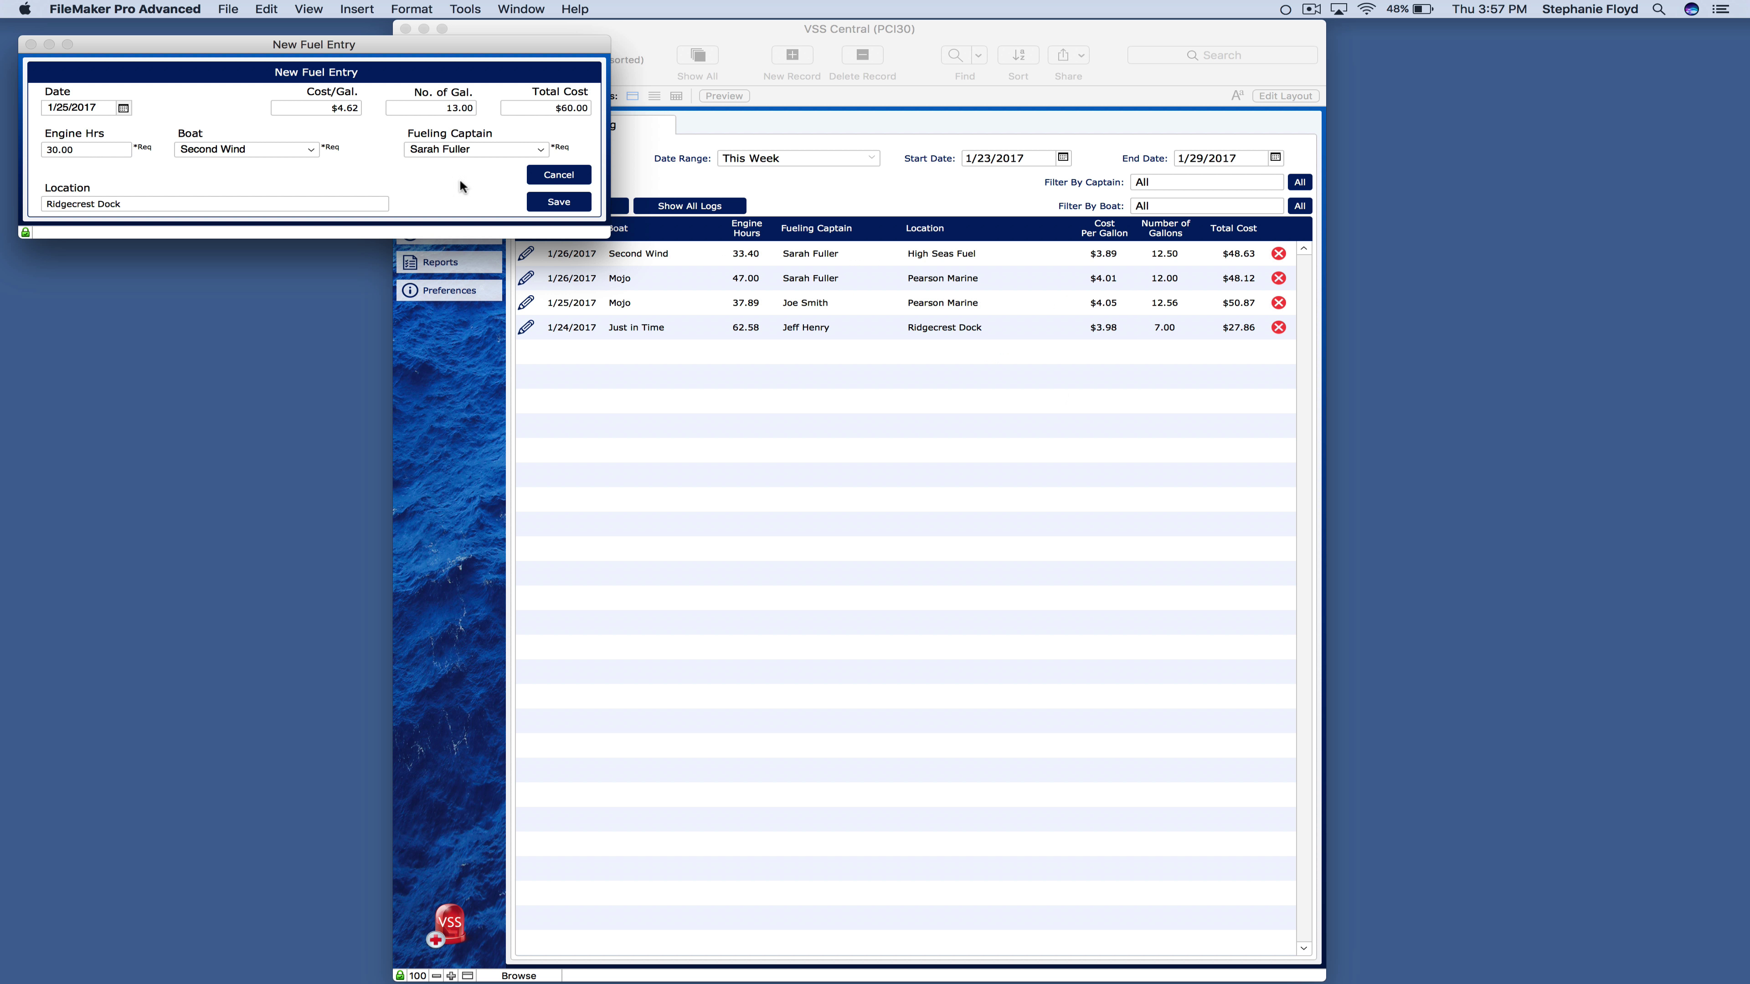
{"action": "left_click", "coordinate": [558, 202]}
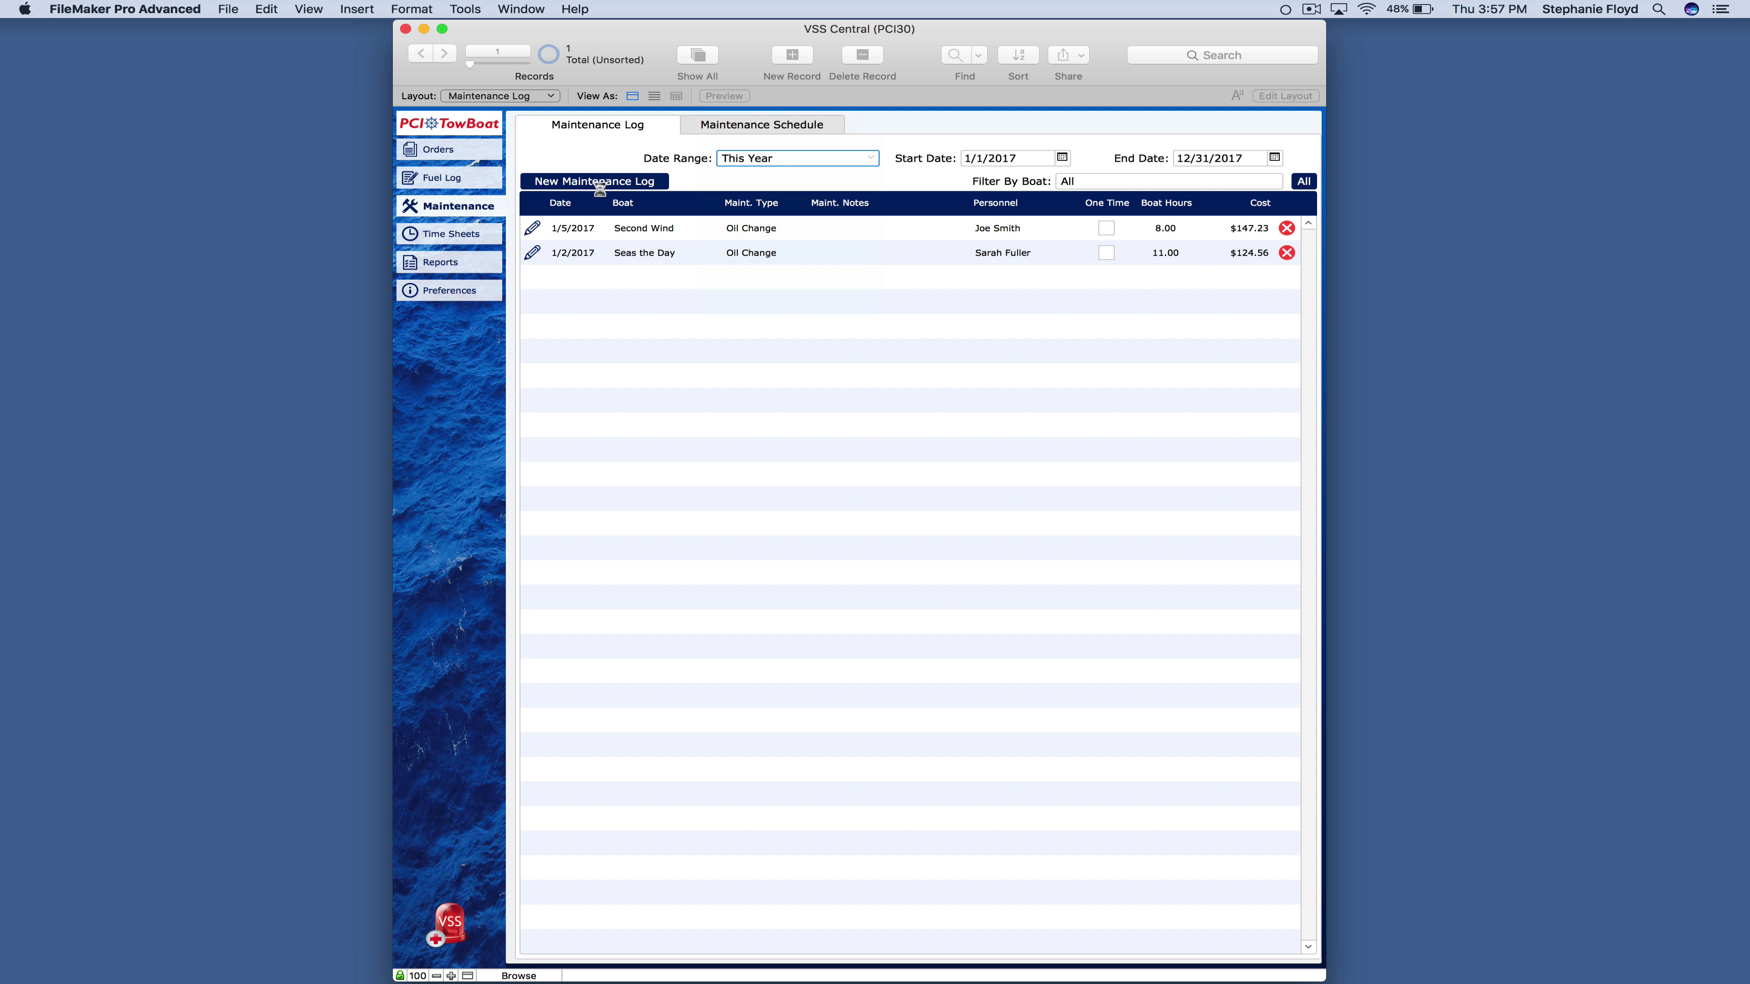
Start a new maintenance log dated 1/31/2017 for the boat Seas the Day with 9 engine hours.
{"action": "left_click", "coordinate": [594, 181]}
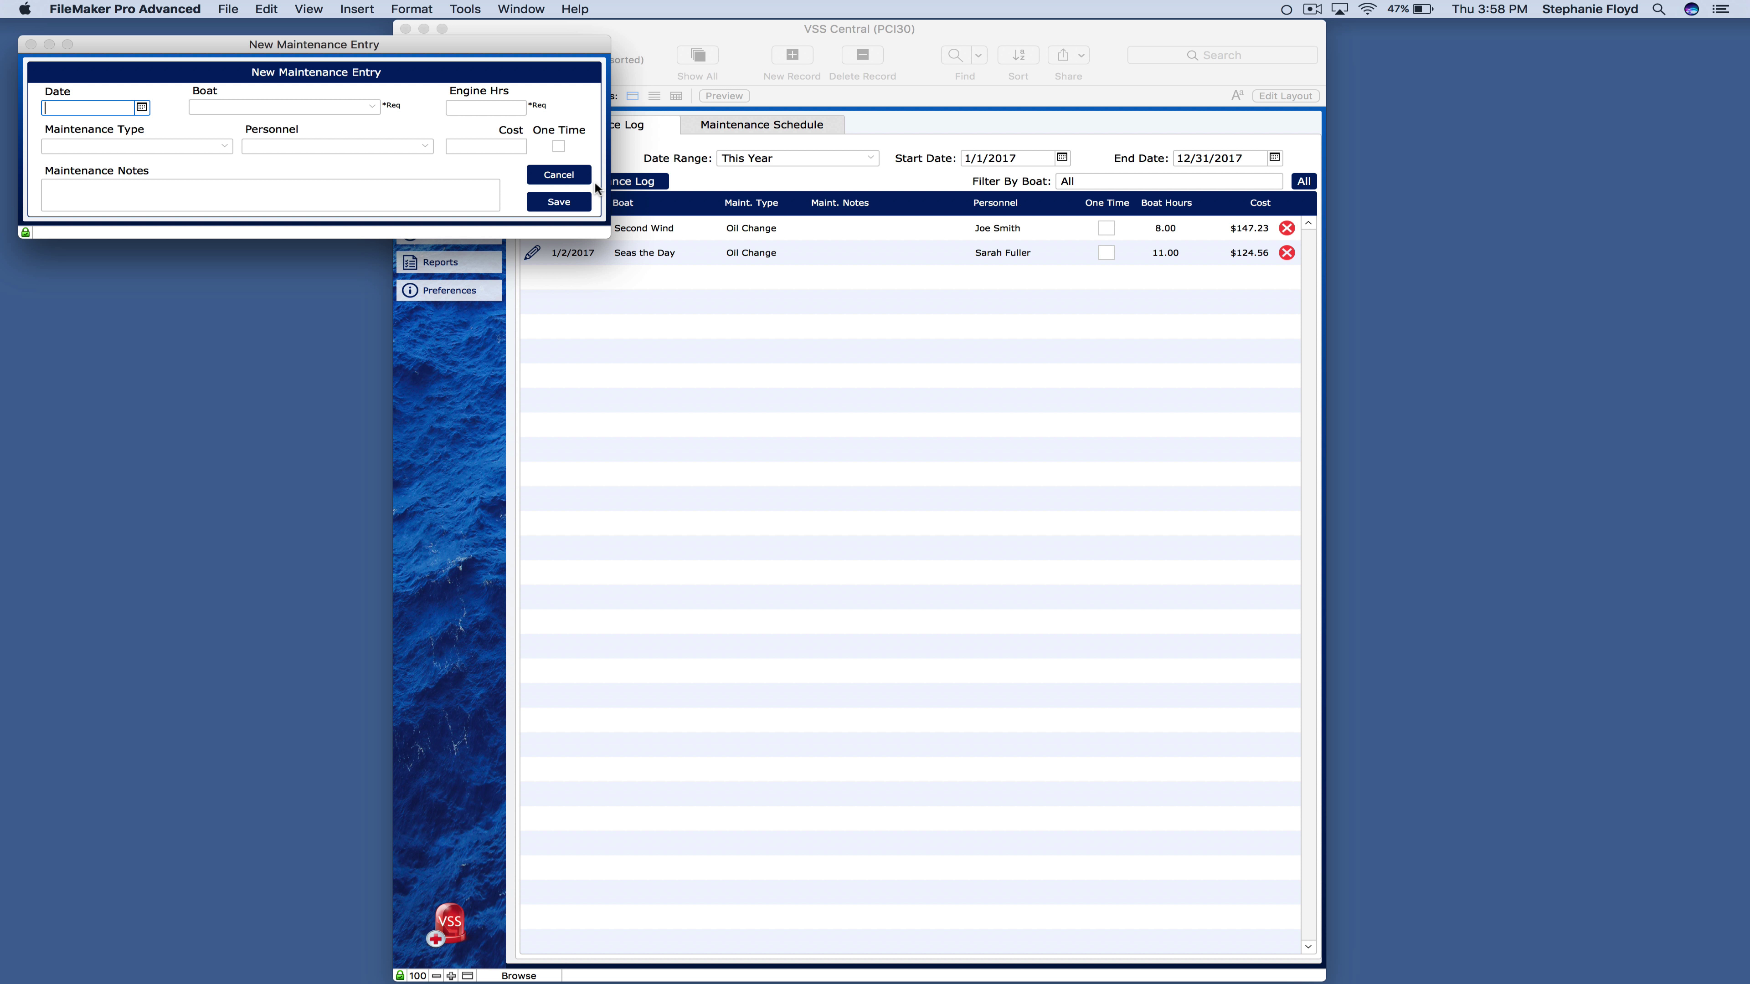
{"action": "left_click", "coordinate": [140, 107]}
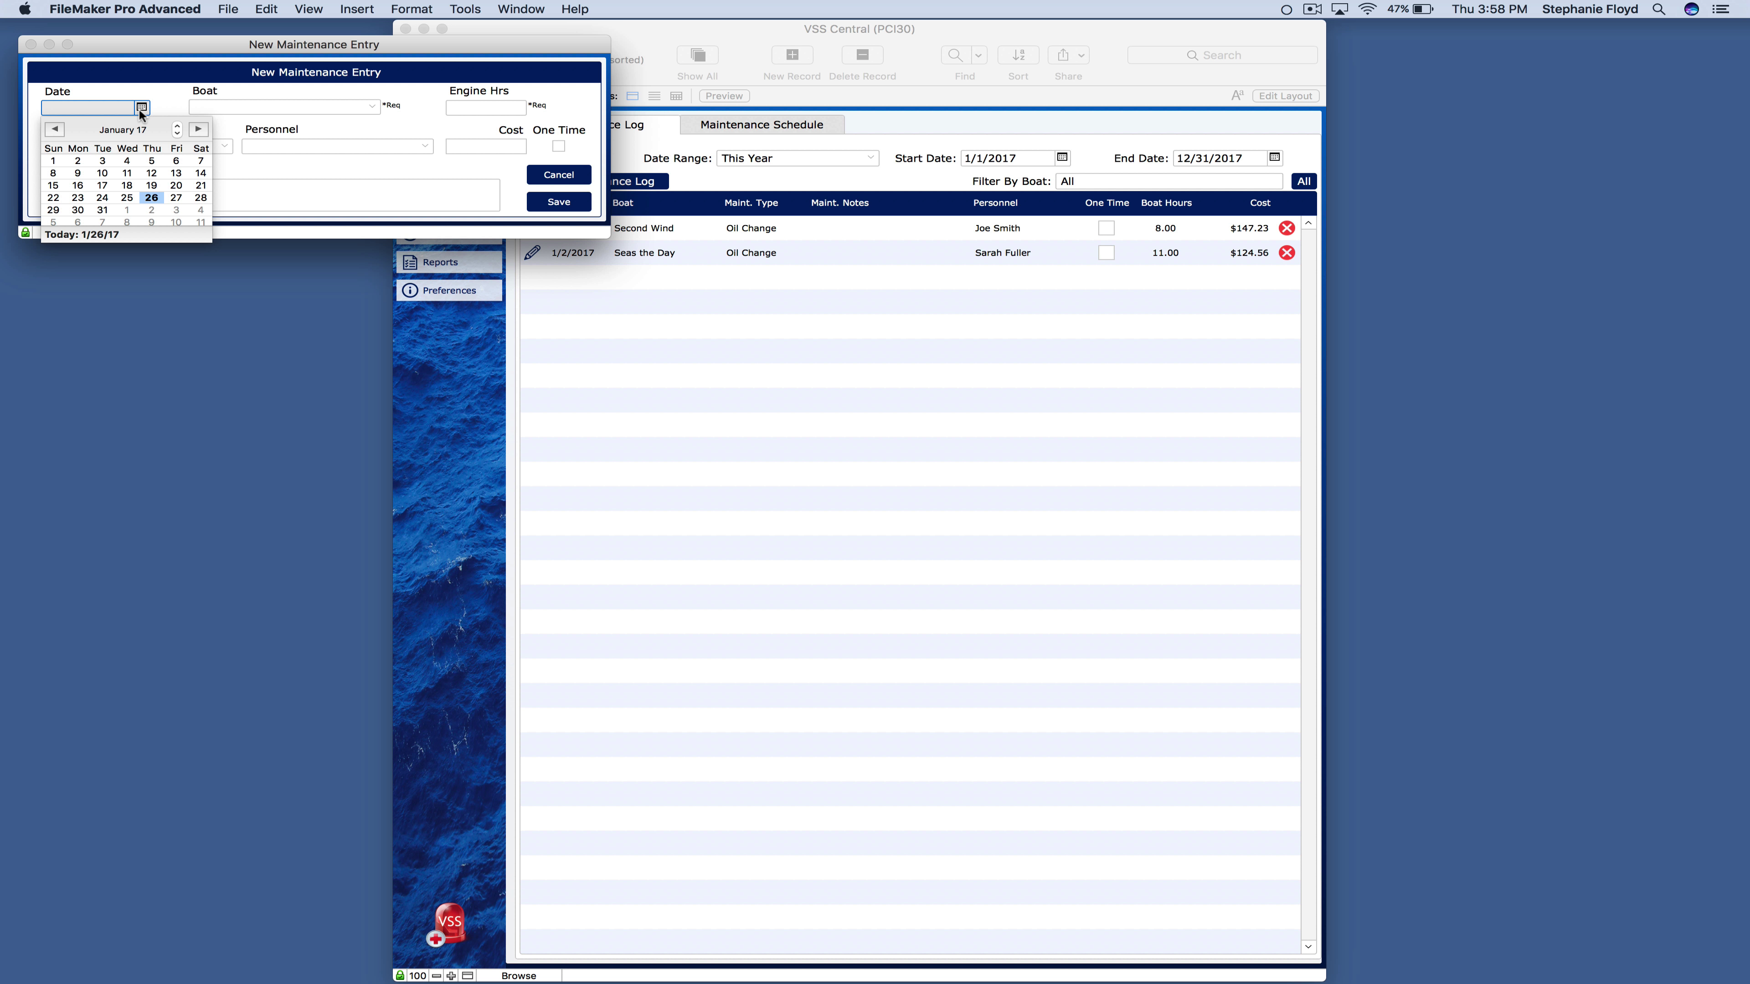
{"action": "left_click", "coordinate": [96, 207]}
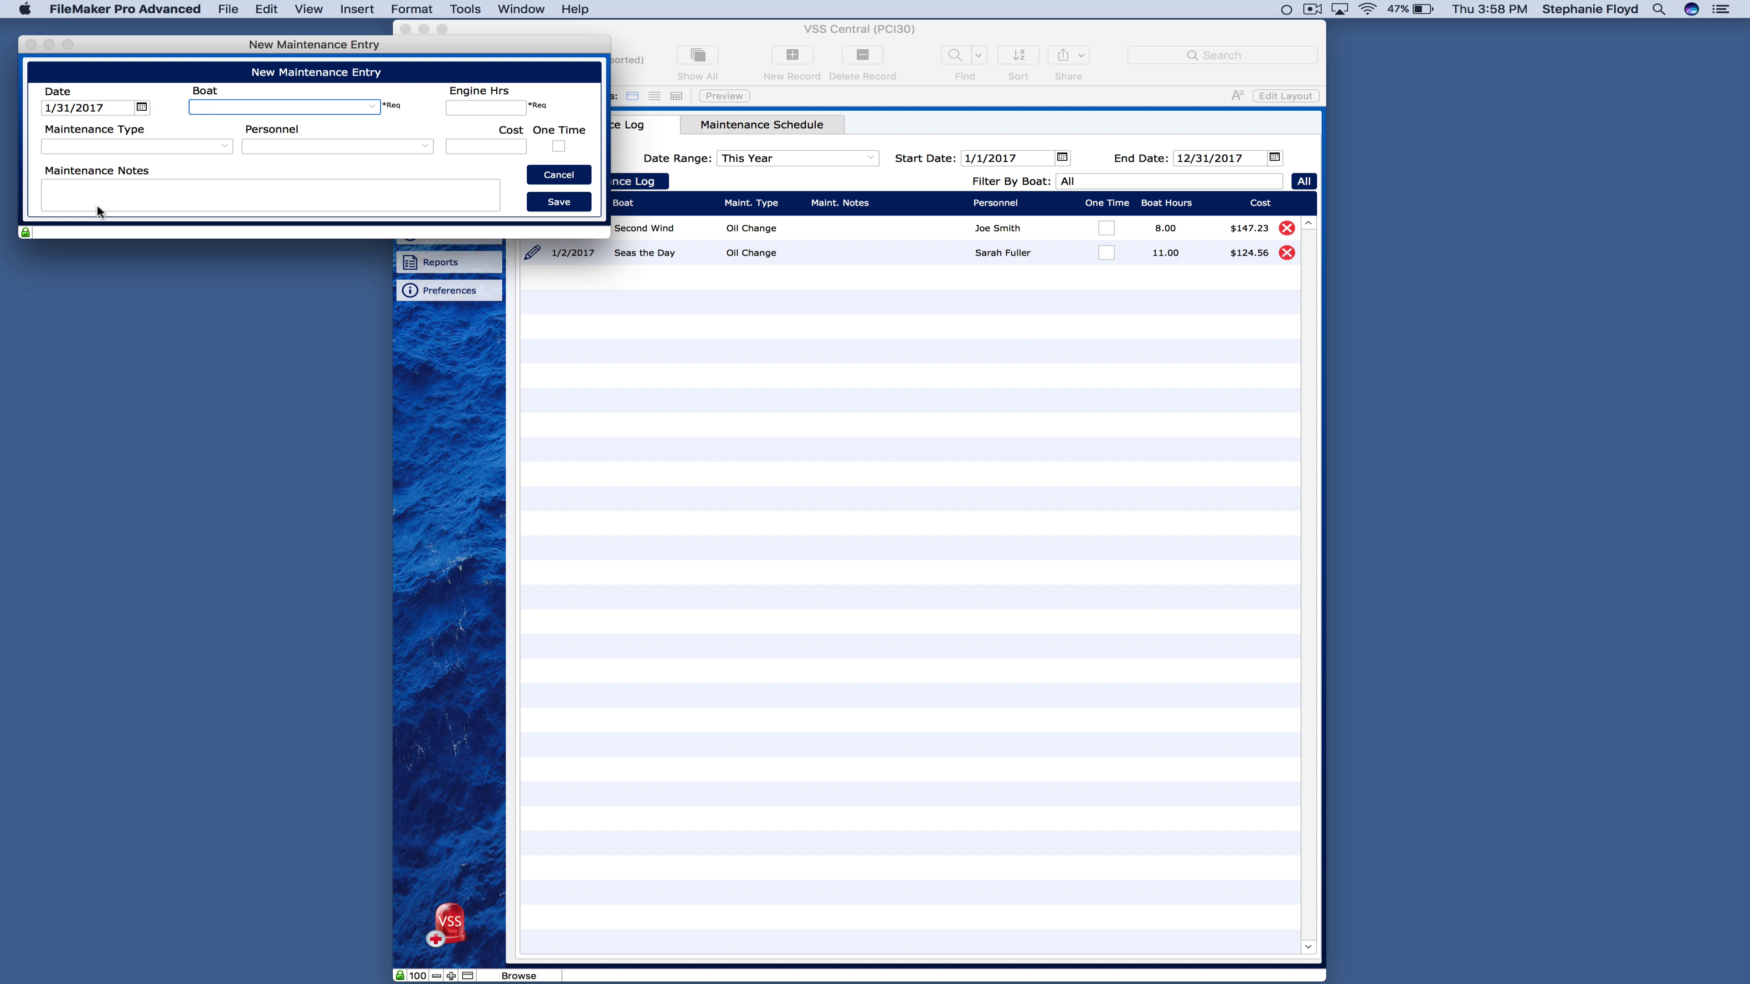
{"action": "left_click", "coordinate": [261, 108]}
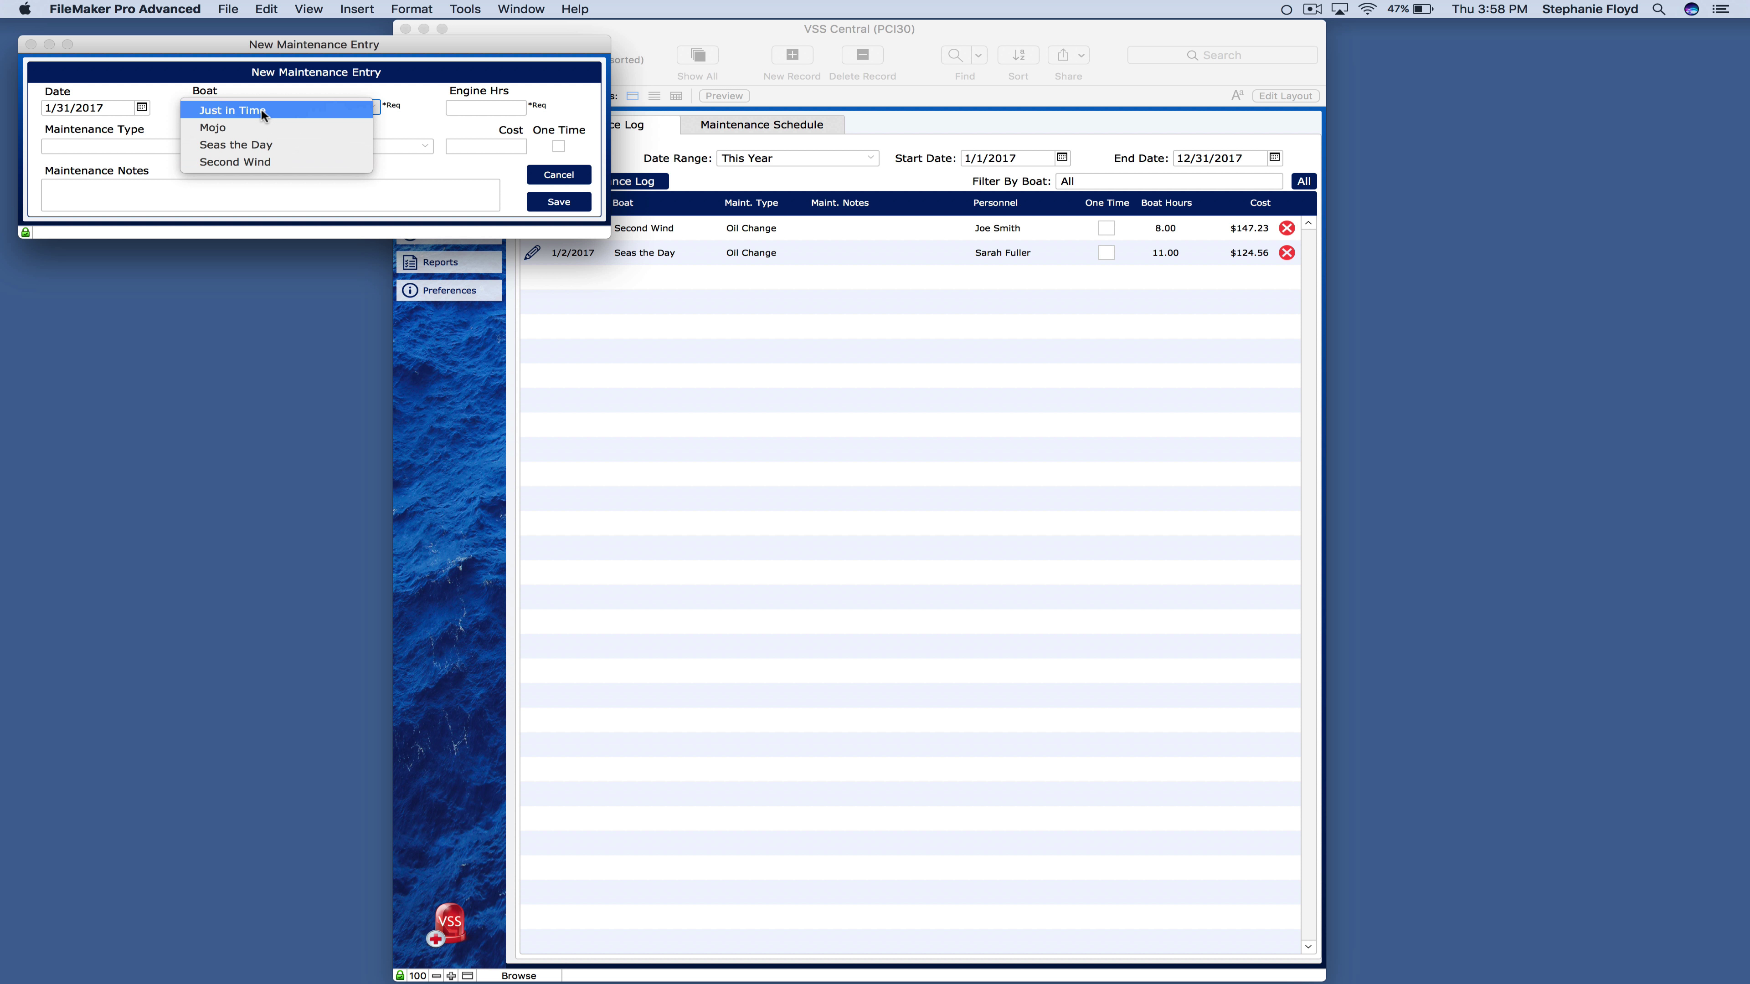
{"action": "left_click", "coordinate": [264, 144]}
{"action": "left_click", "coordinate": [479, 108]}
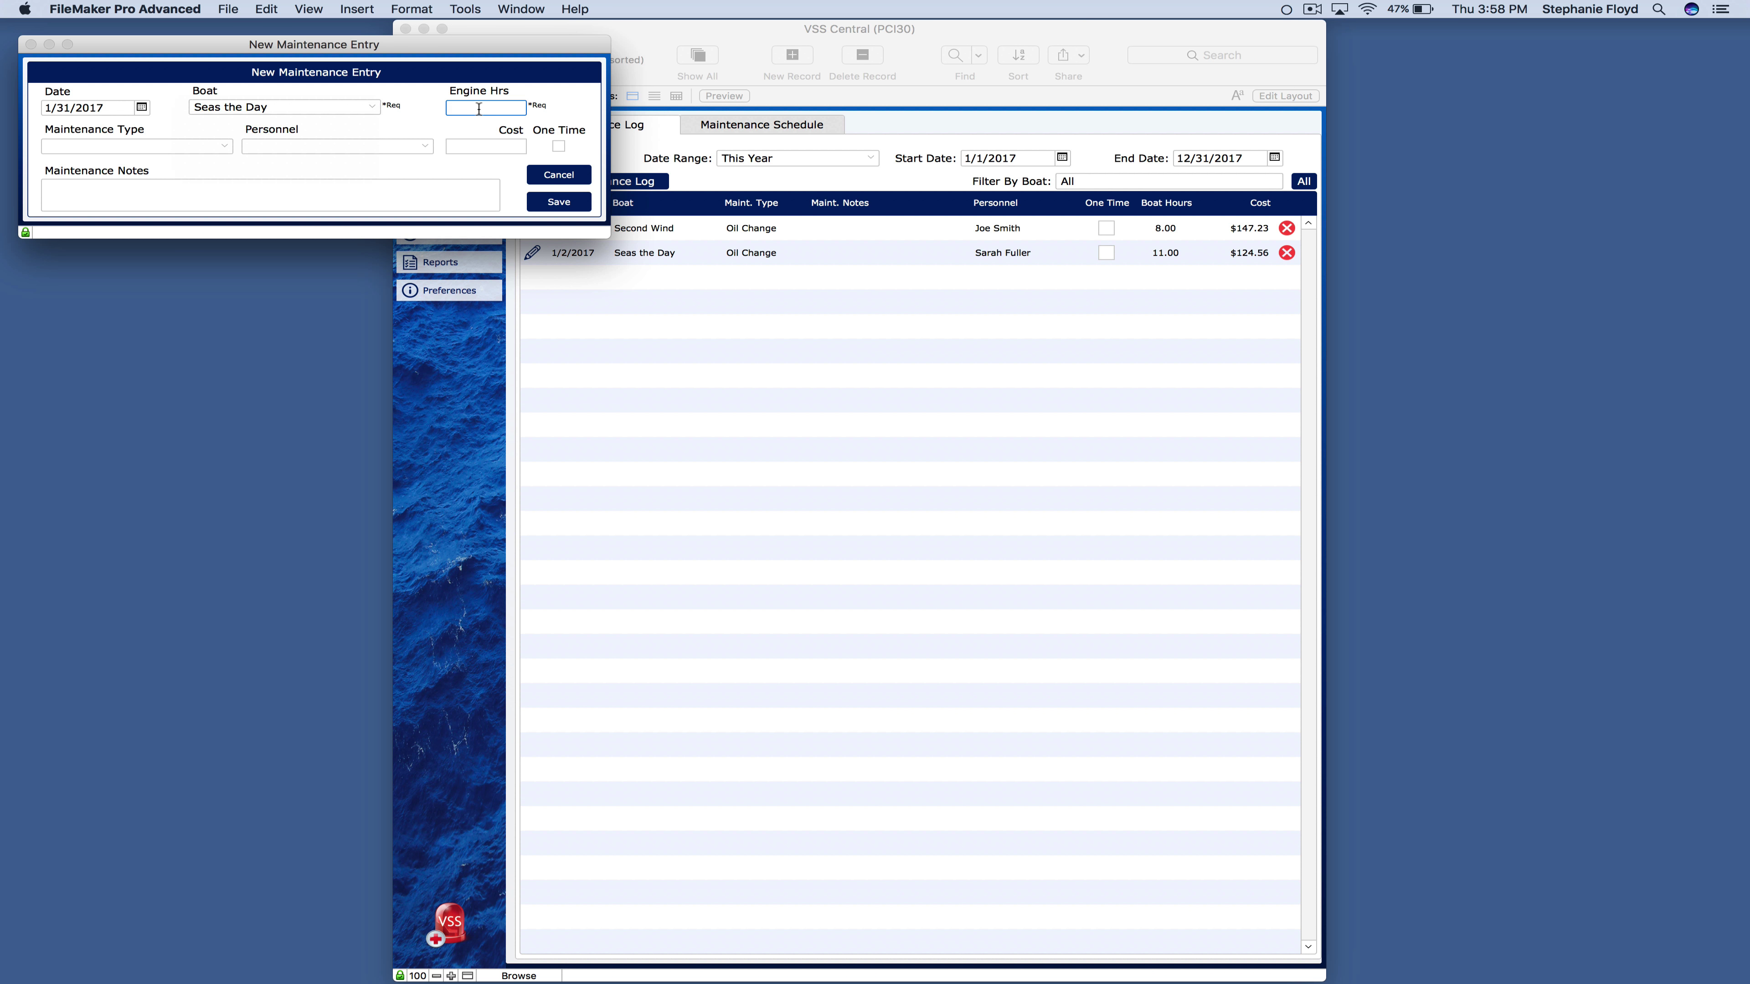
{"action": "type", "text": "9"}
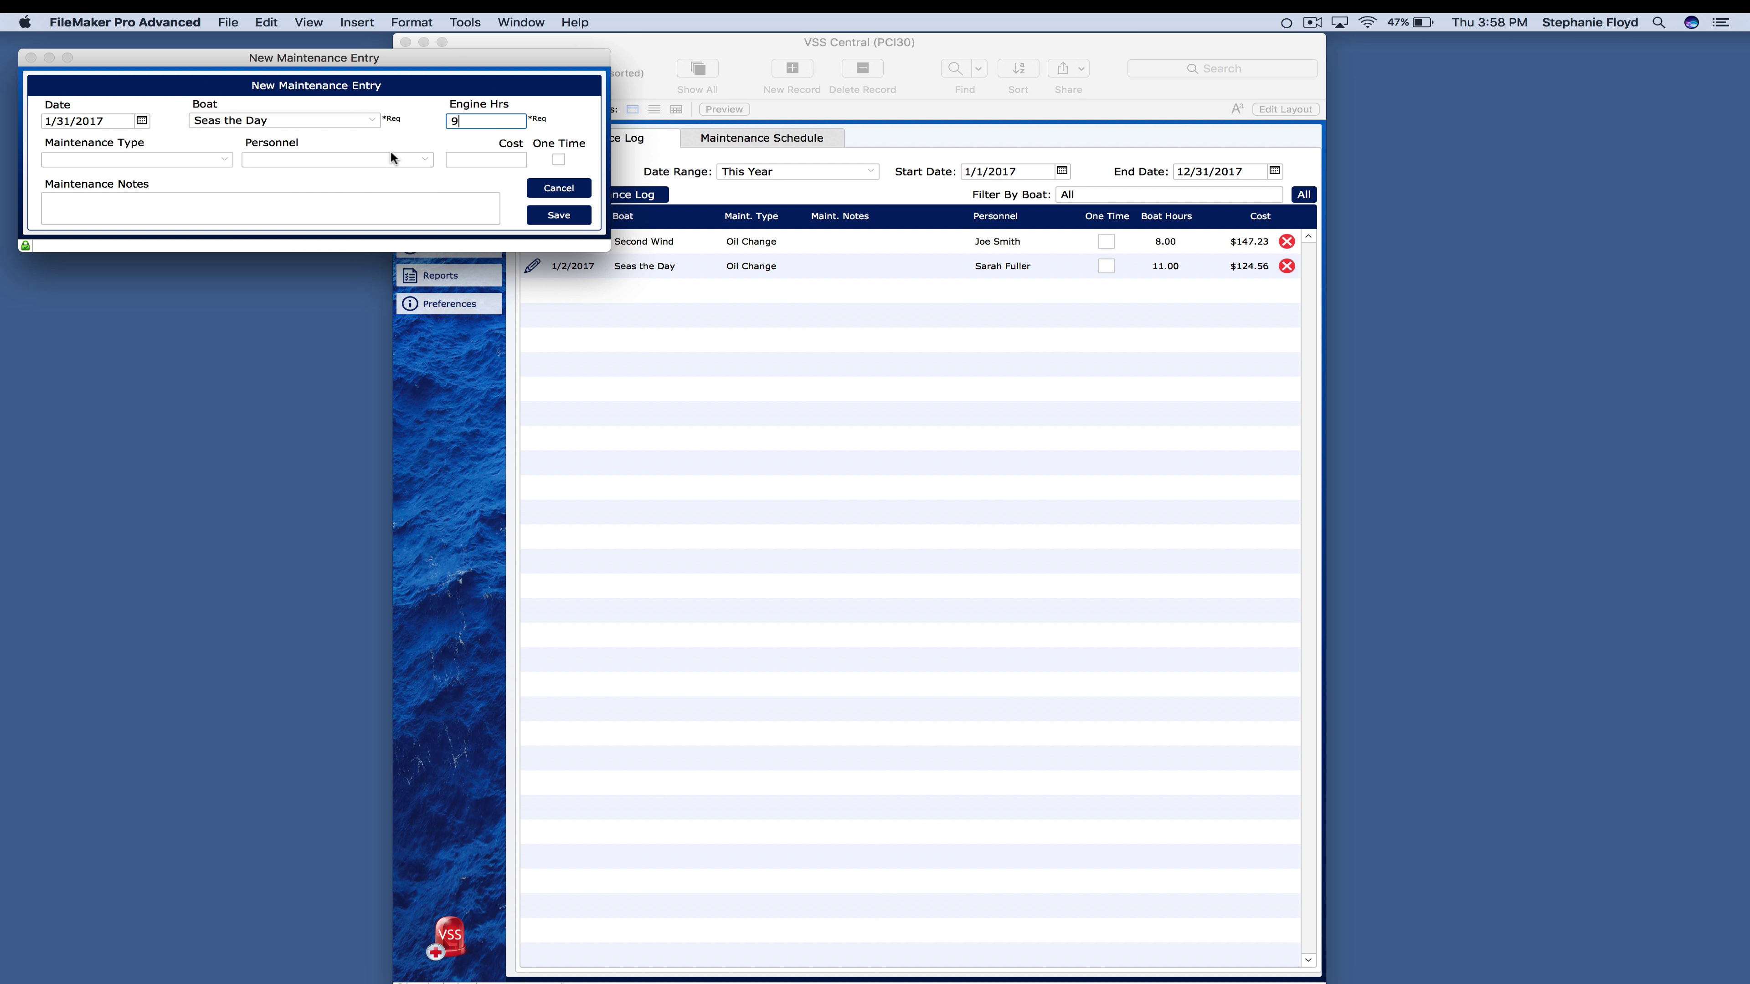
Set the maintenance type to Recycle, the cost to 150, and the personnel to the person on the 1/5/2017 log.
{"action": "left_click", "coordinate": [188, 159]}
{"action": "left_click", "coordinate": [179, 171]}
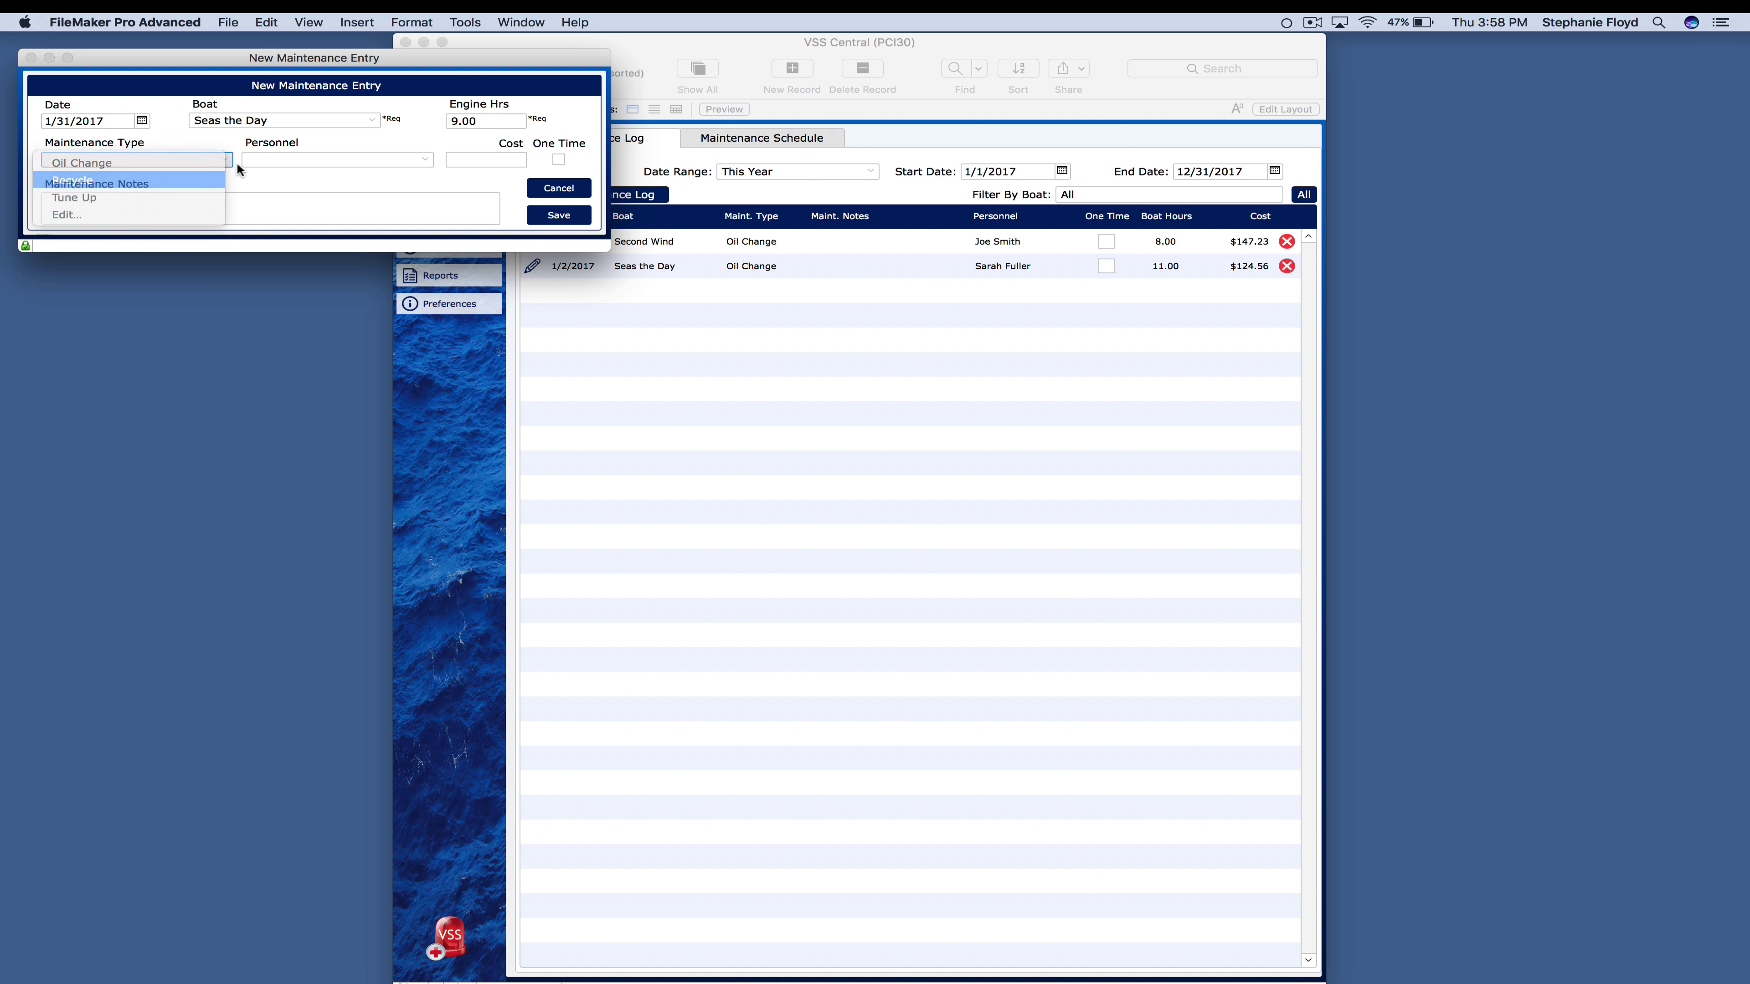
{"action": "left_click", "coordinate": [269, 160]}
{"action": "left_click", "coordinate": [288, 213]}
{"action": "left_click", "coordinate": [458, 160]}
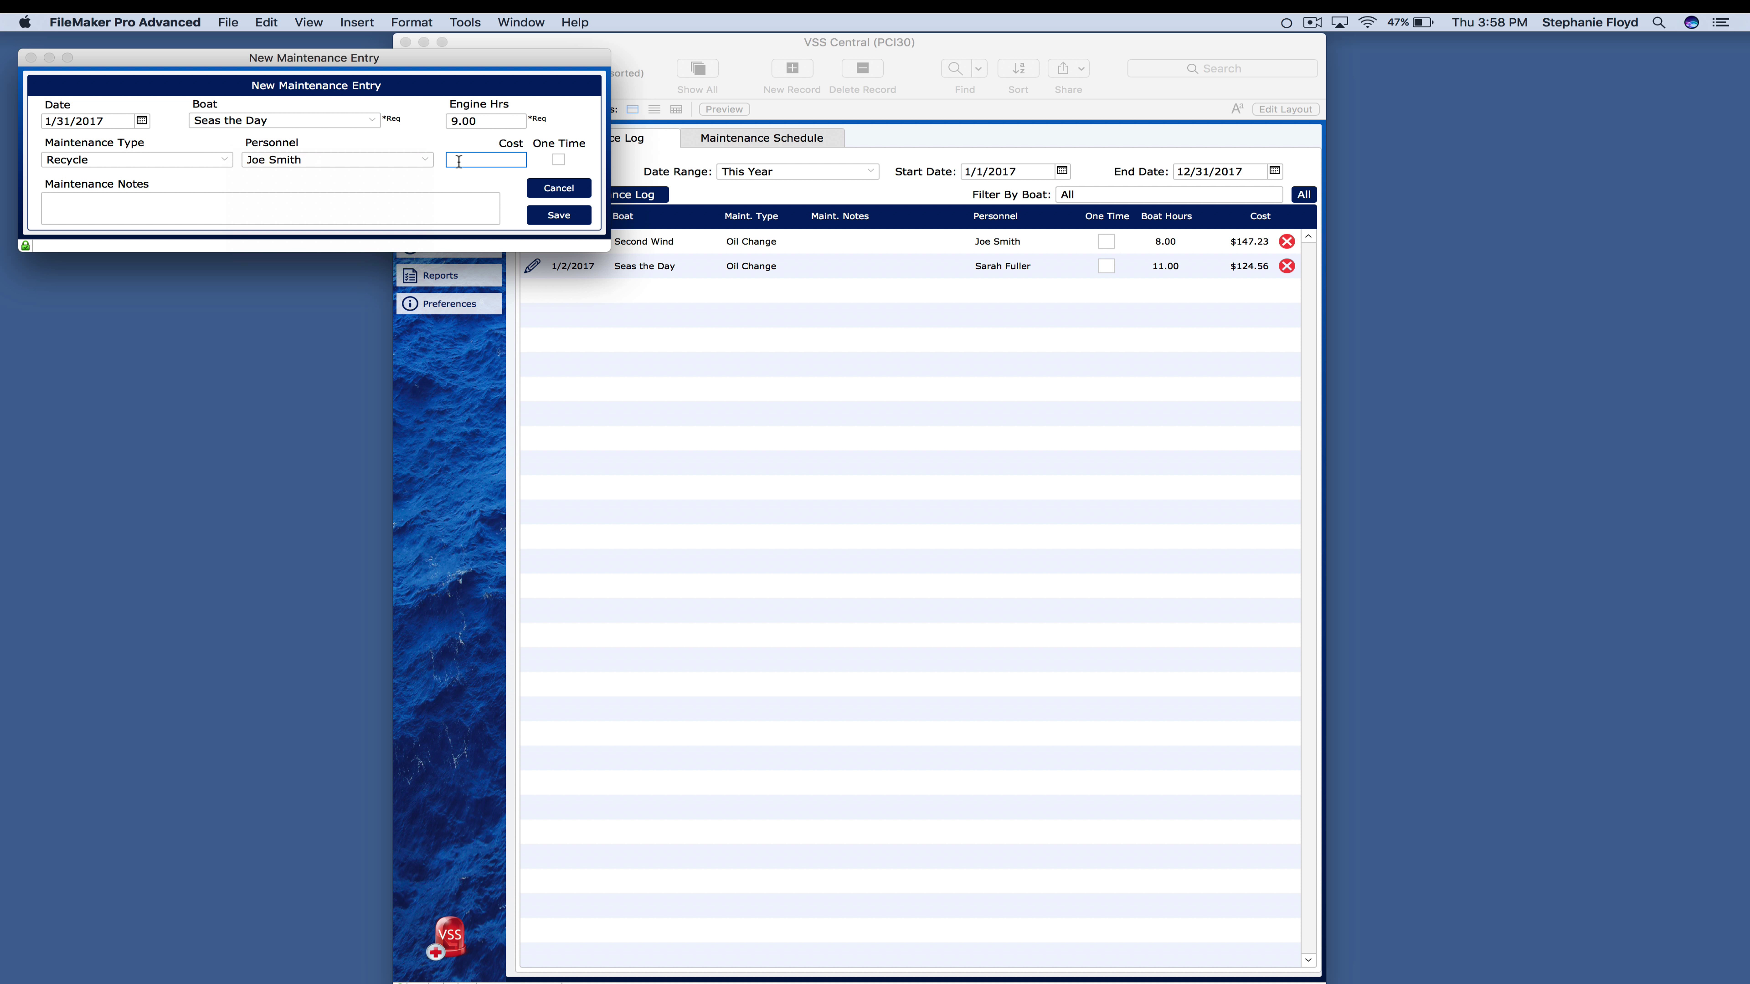
{"action": "type", "text": "150"}
Decline to save the maintenance entry with its future date, change the date to 1/1/2017, and save the entry.
{"action": "left_click", "coordinate": [559, 215]}
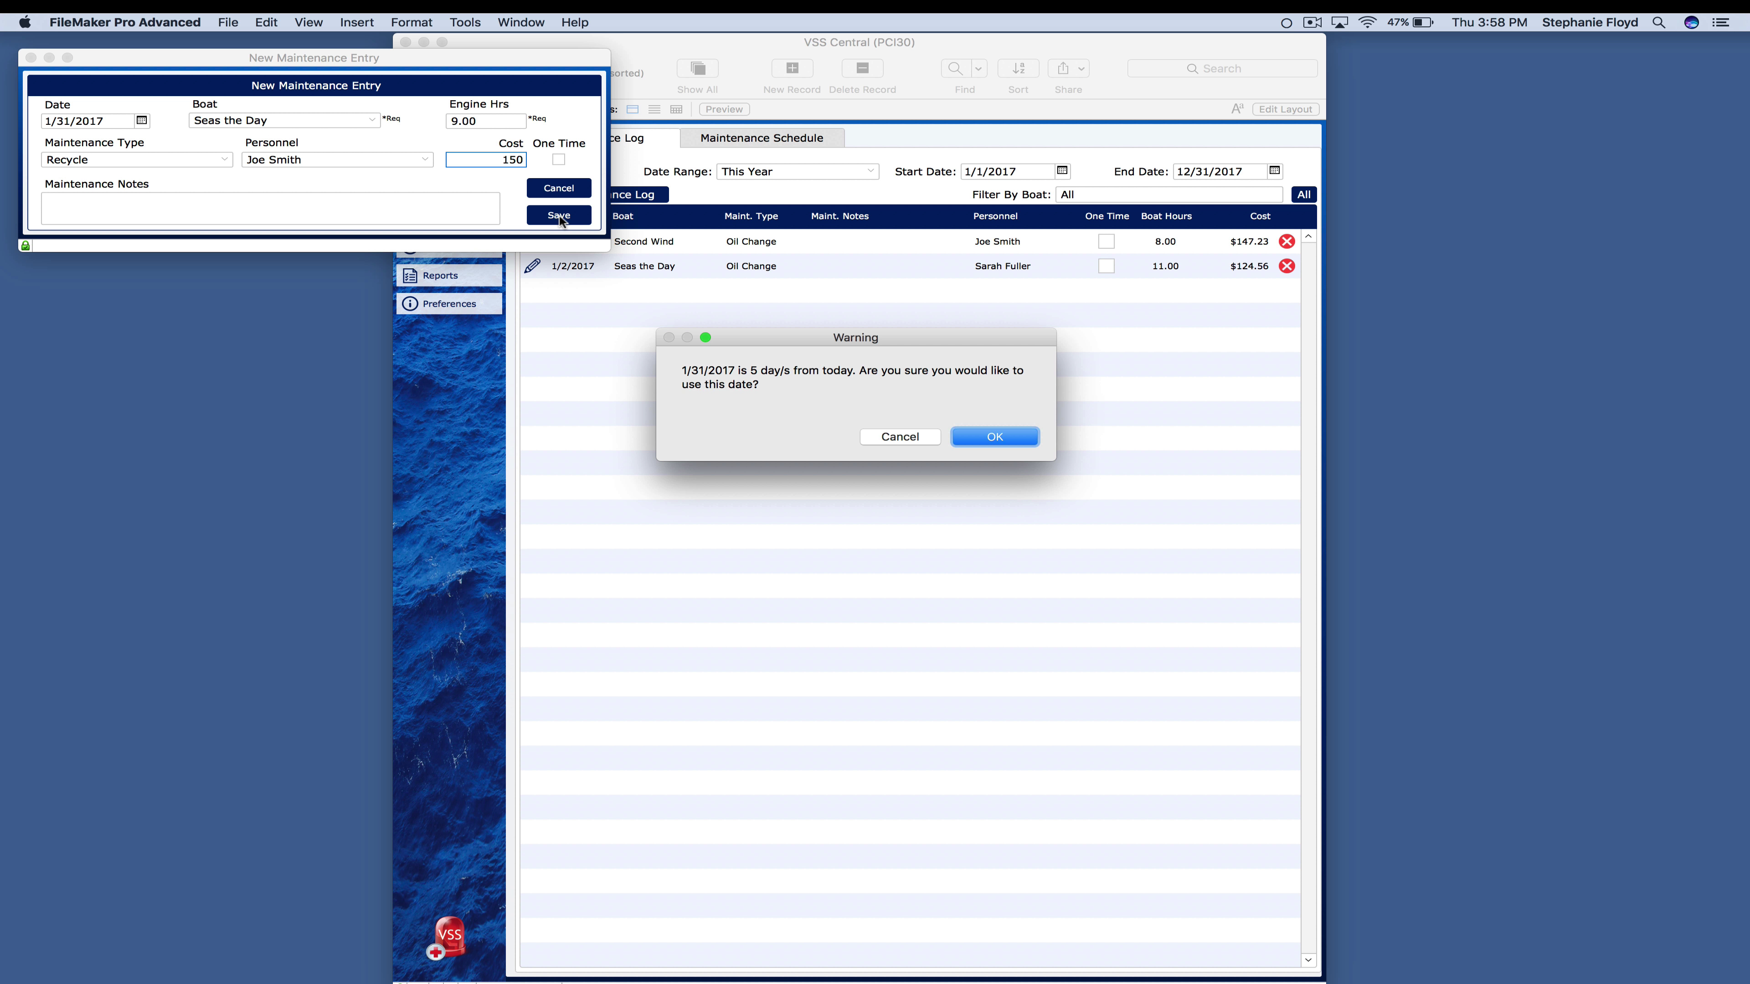
{"action": "left_click", "coordinate": [900, 436]}
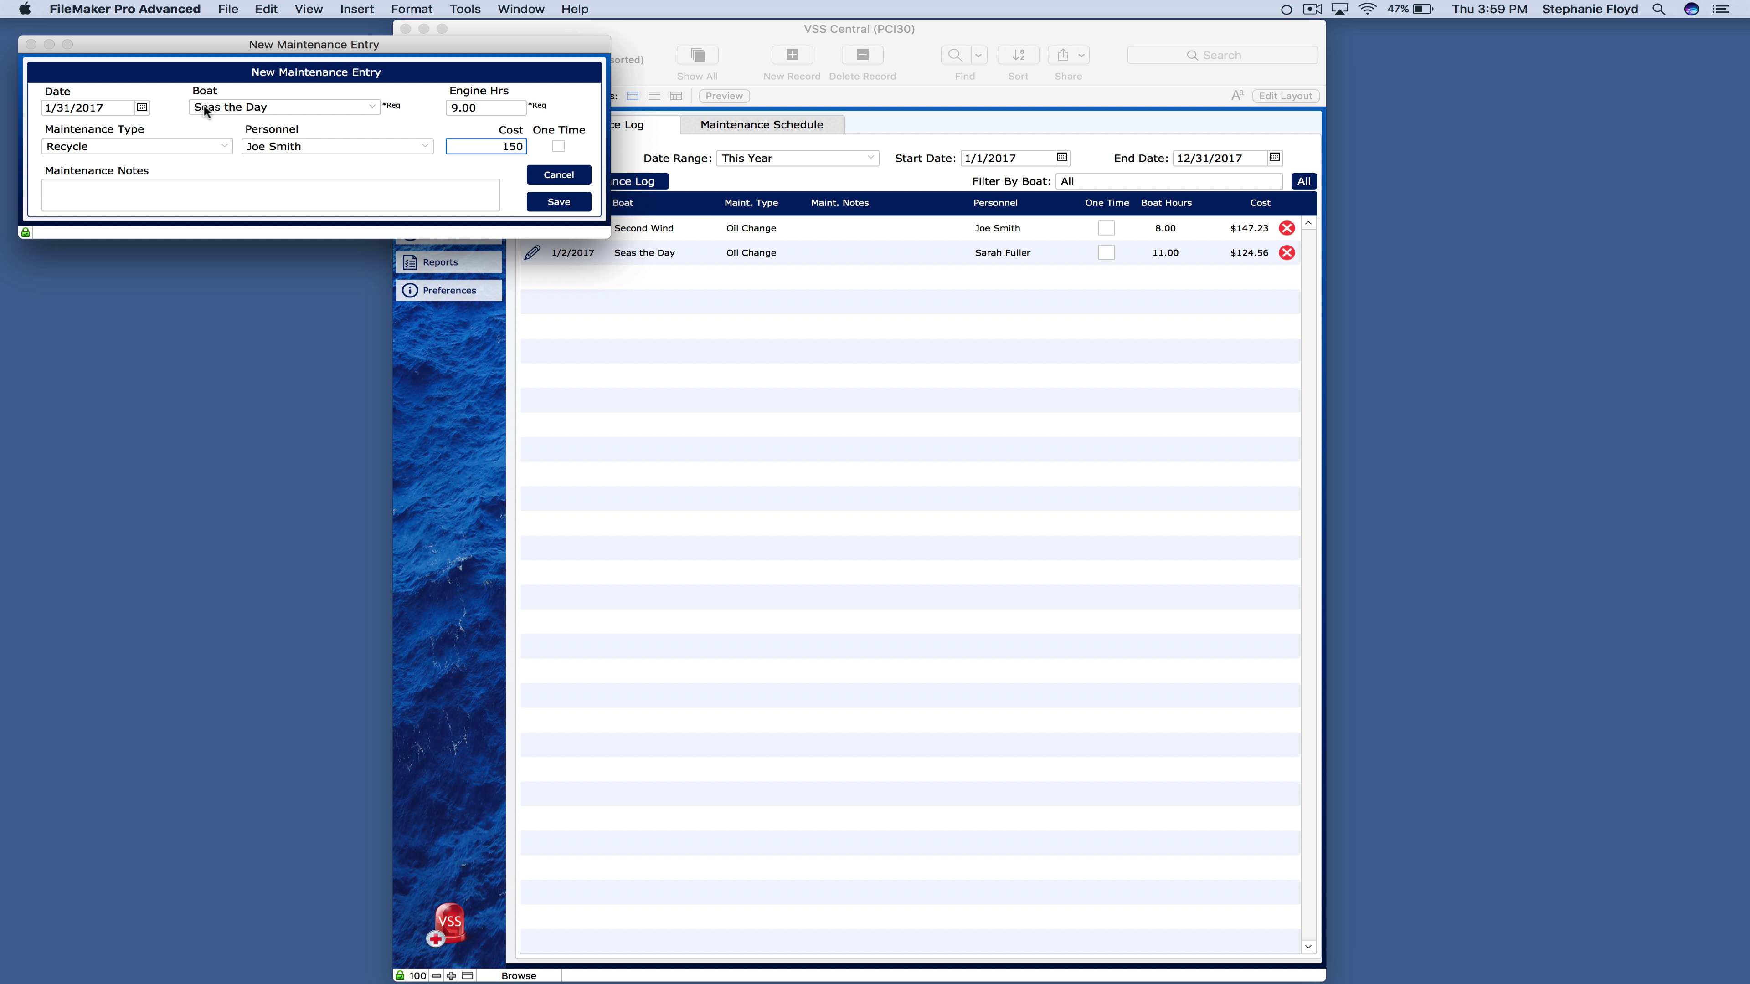
{"action": "left_click", "coordinate": [142, 107]}
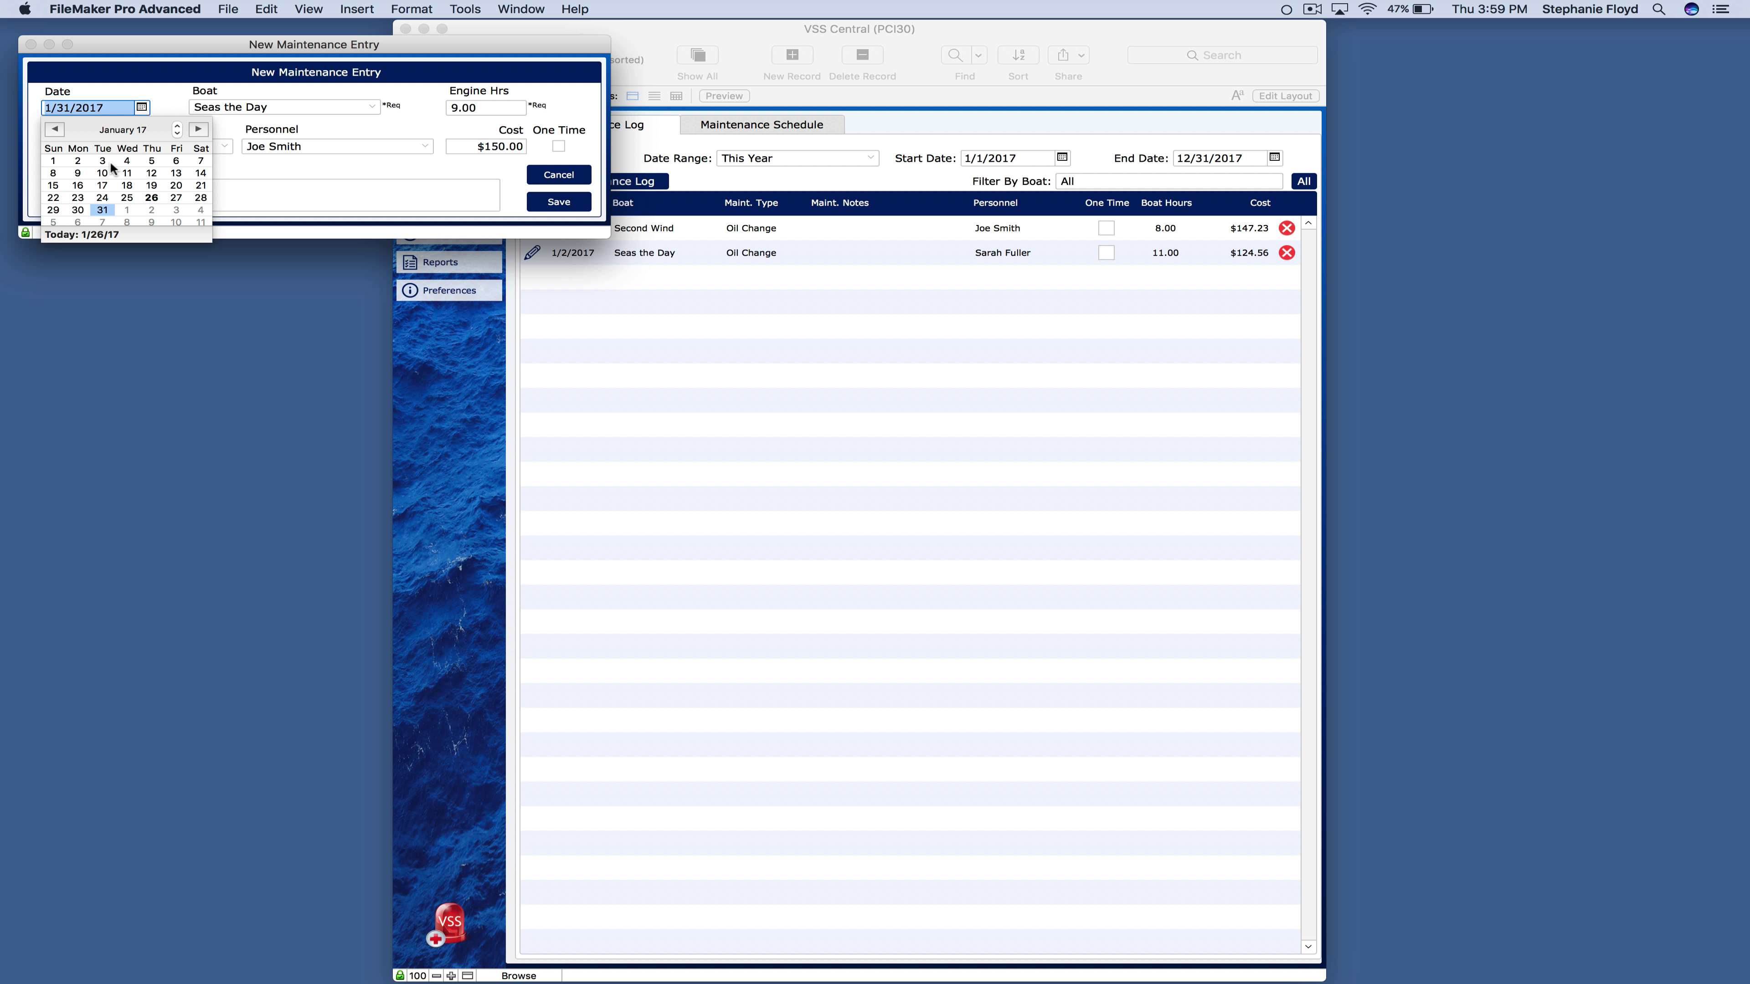
{"action": "left_click", "coordinate": [53, 160]}
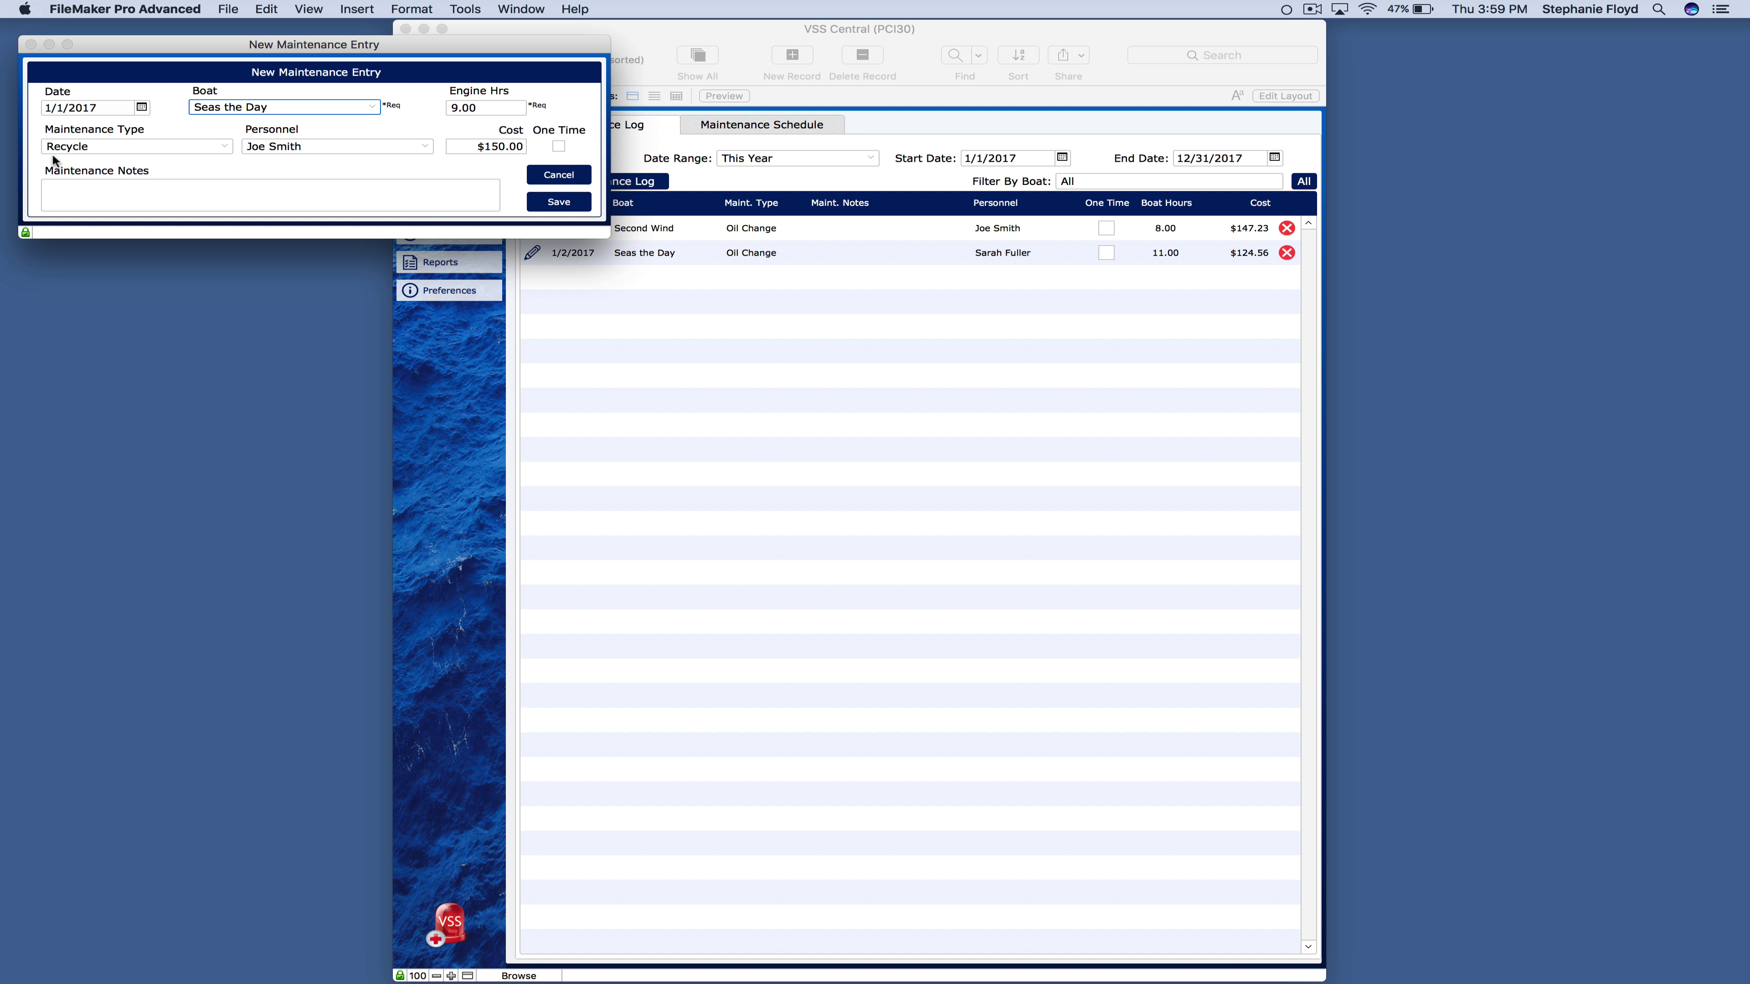
{"action": "left_click", "coordinate": [553, 205]}
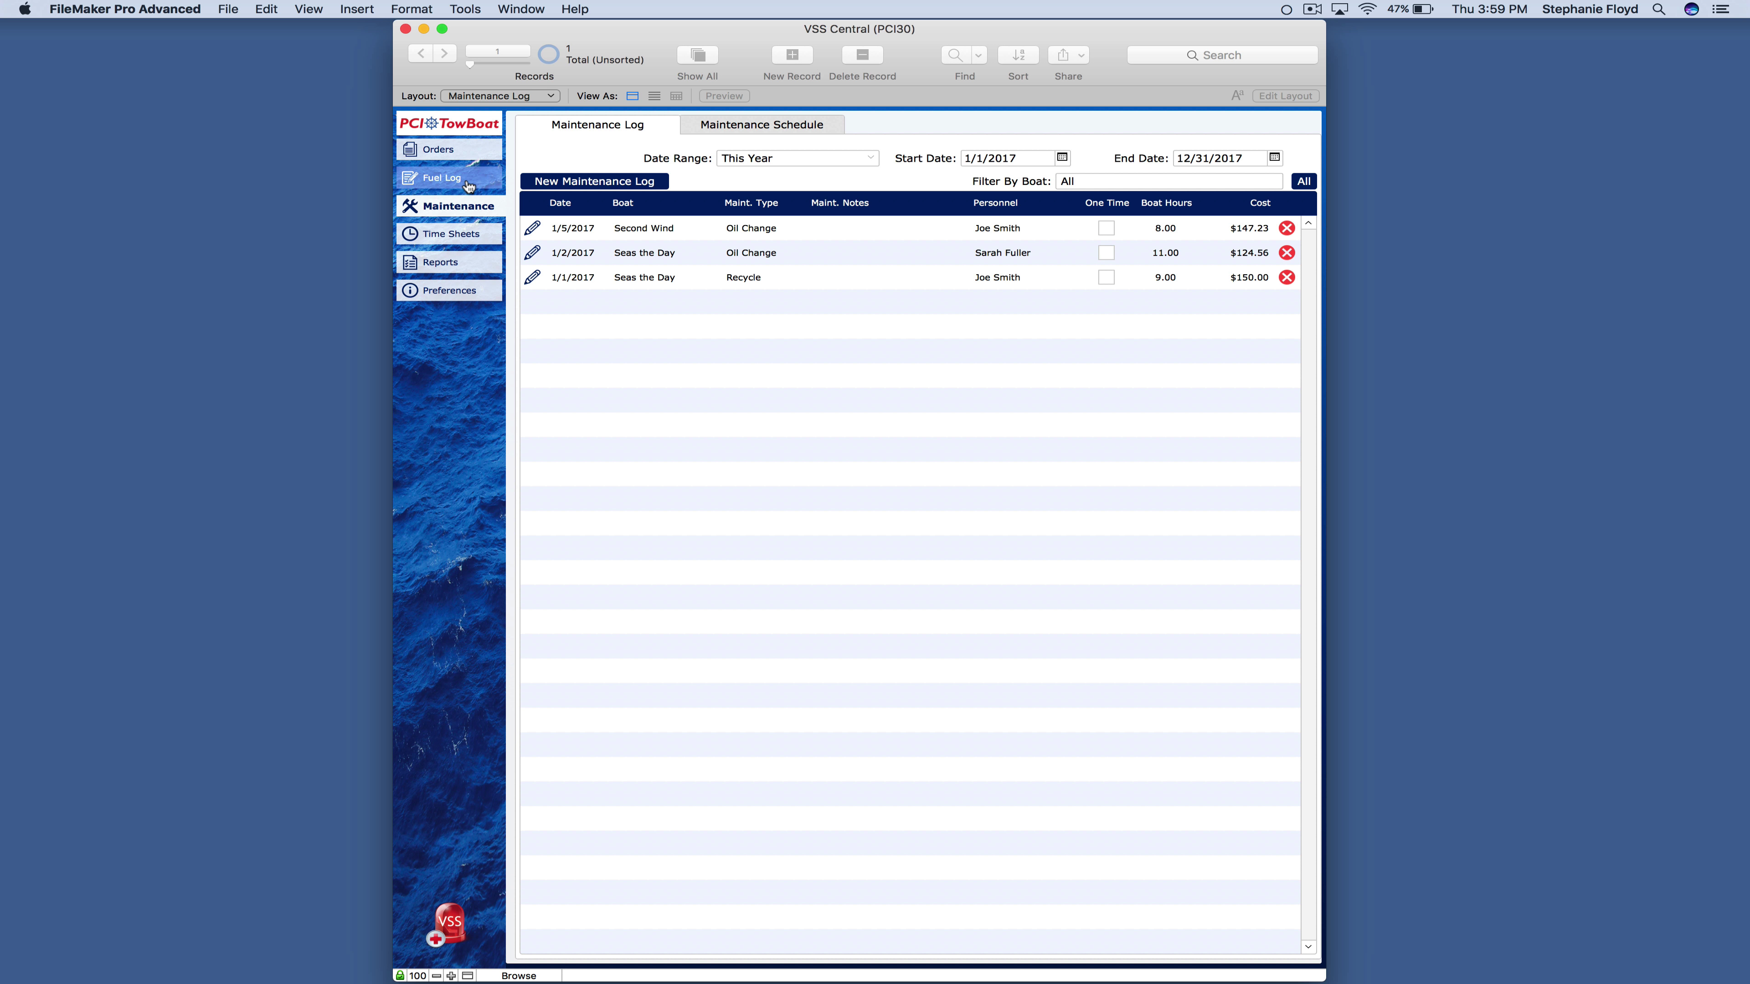